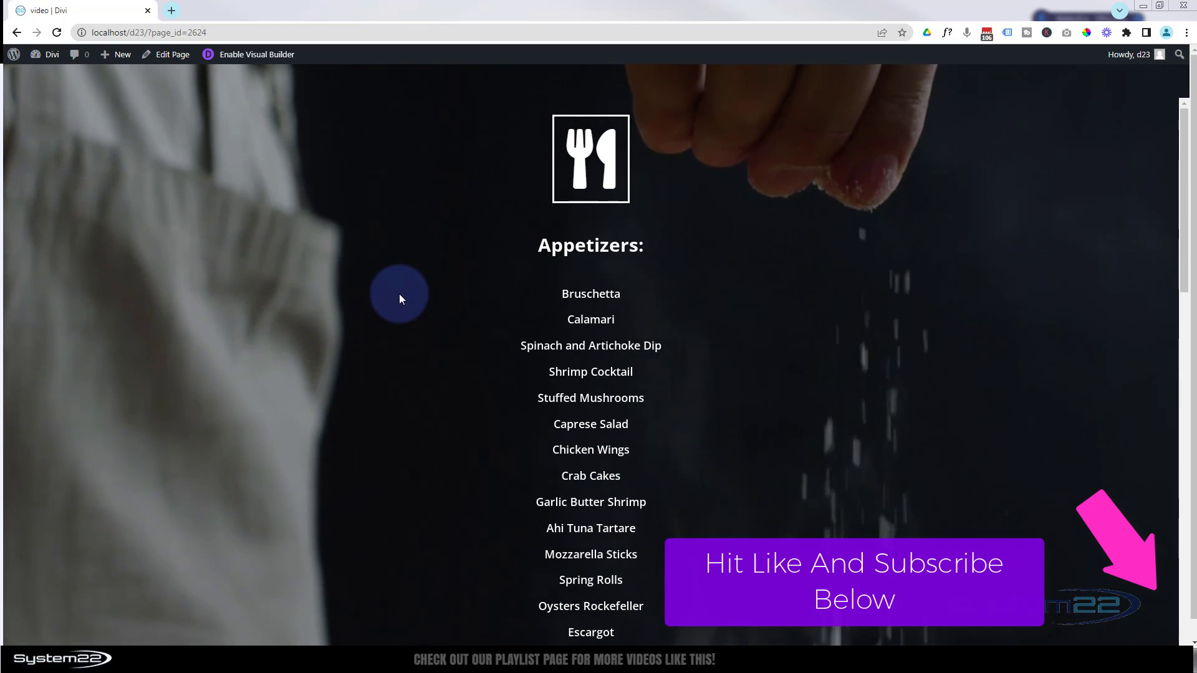
- Create a new WordPress page titled 'Scroll Text'
scroll(400, 294, down, 3)
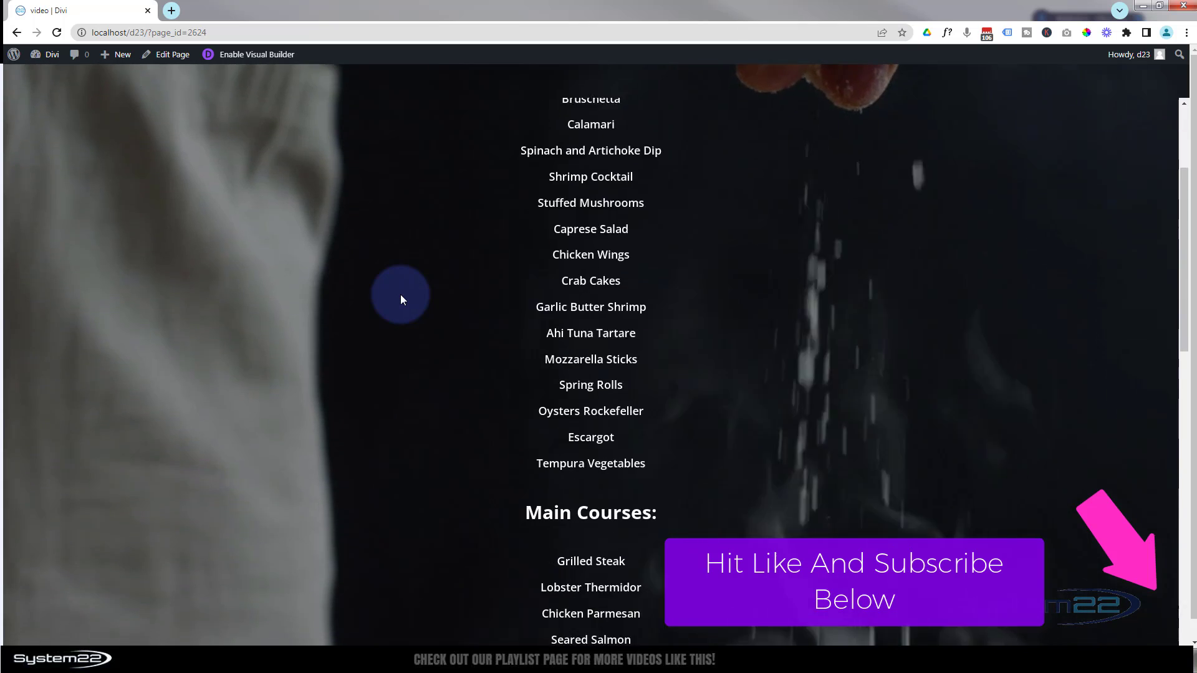
scroll(400, 294, down, 8)
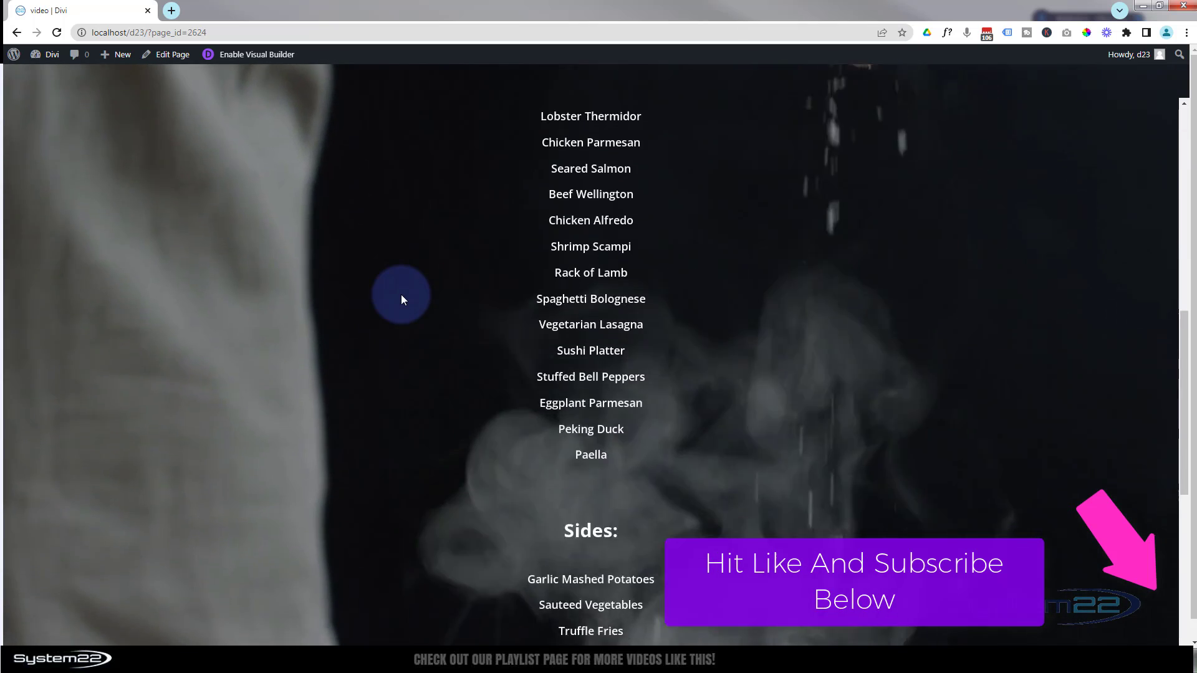
scroll(401, 298, down, 10)
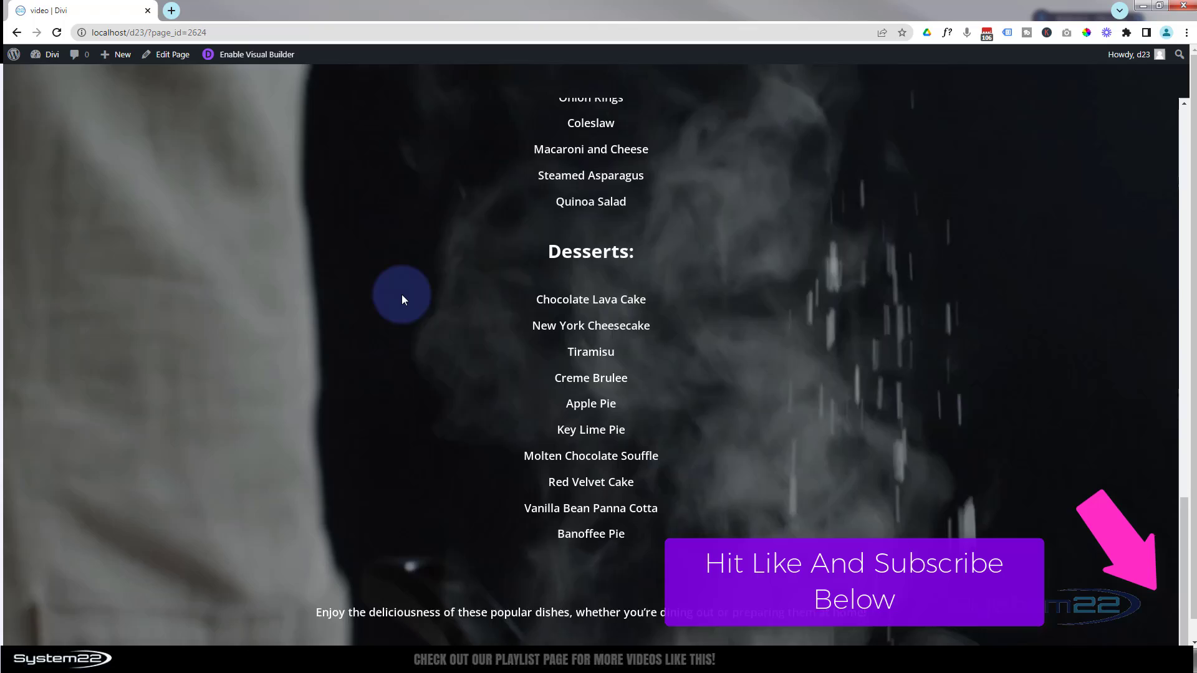
scroll(403, 294, up, 4)
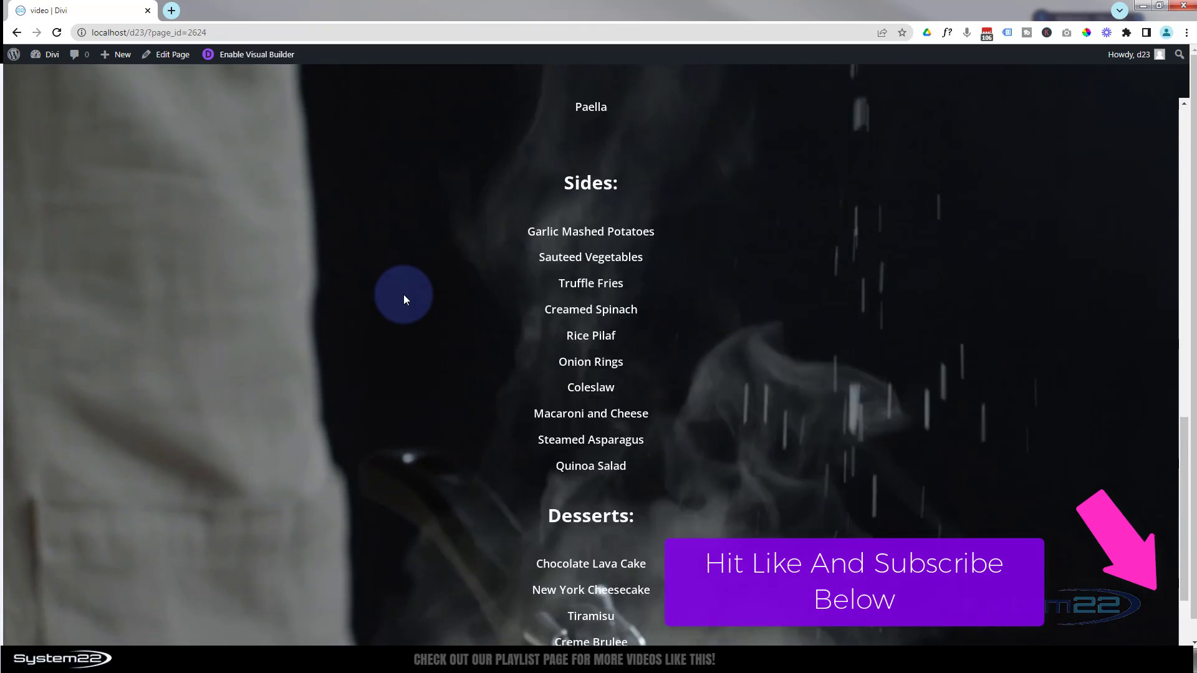
scroll(404, 298, up, 14)
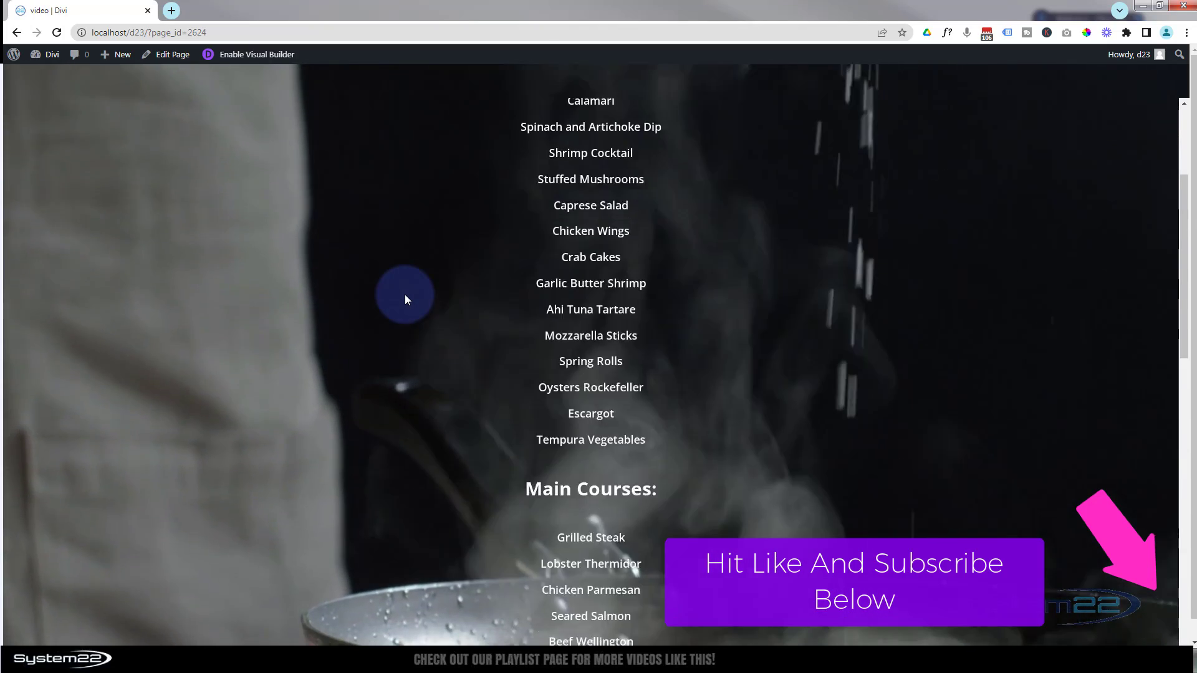
scroll(406, 299, up, 4)
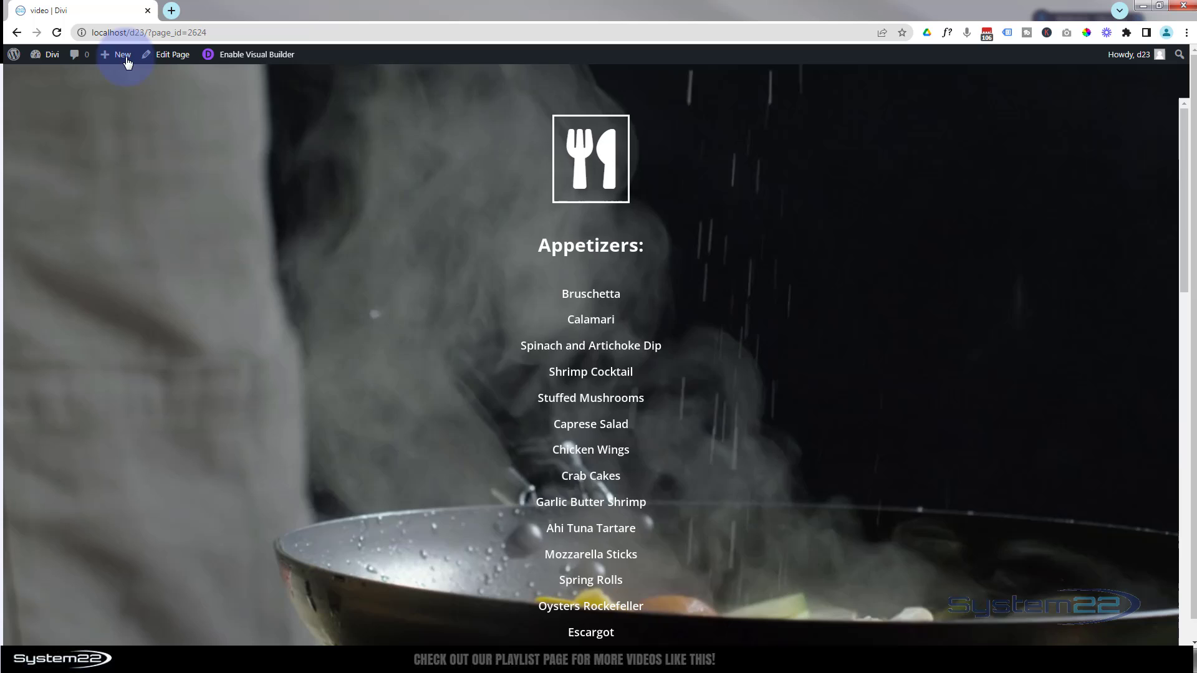
mouse_move(126, 60)
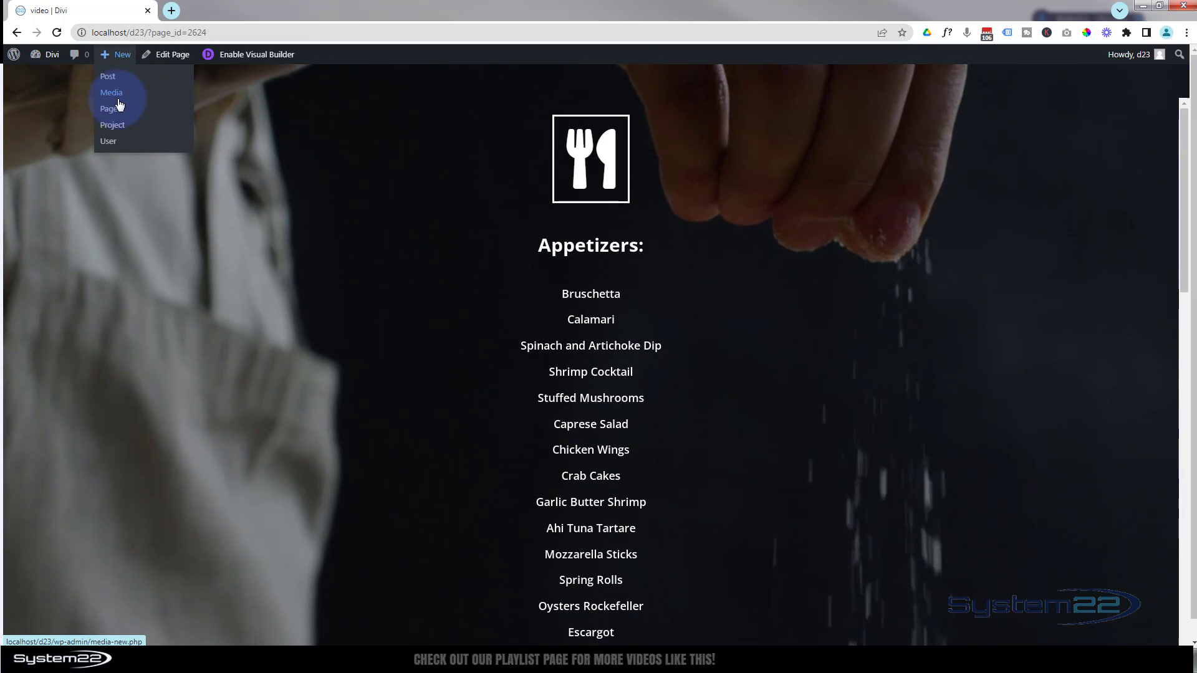
click(110, 111)
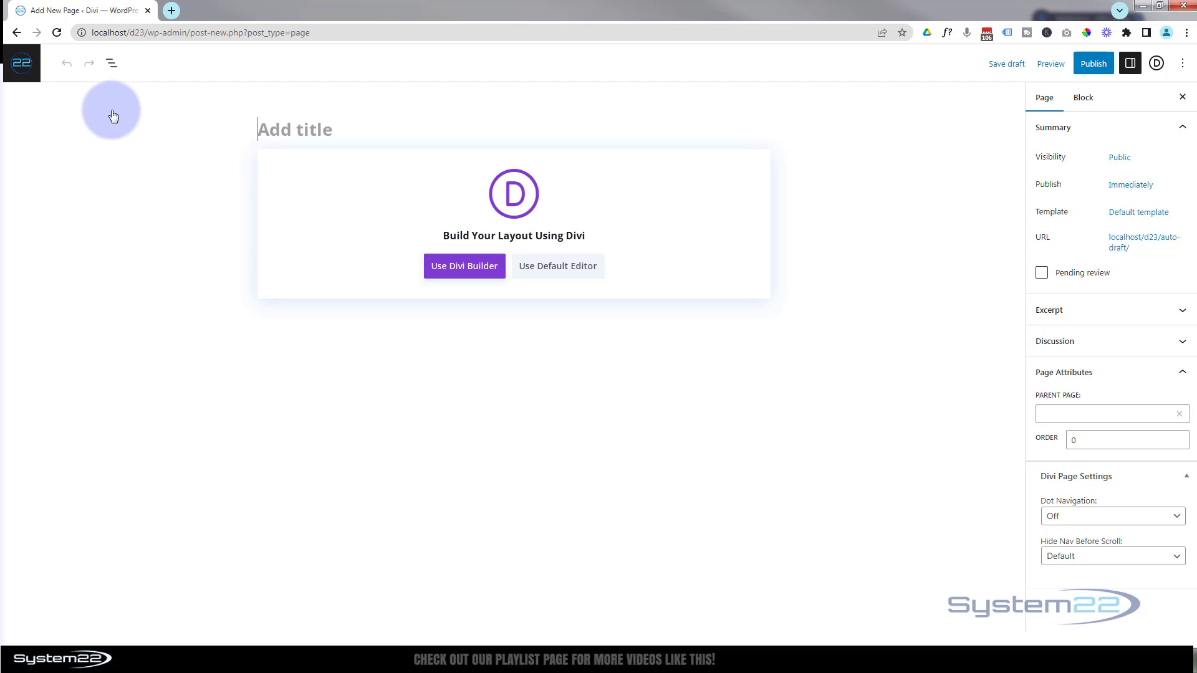
text(S)
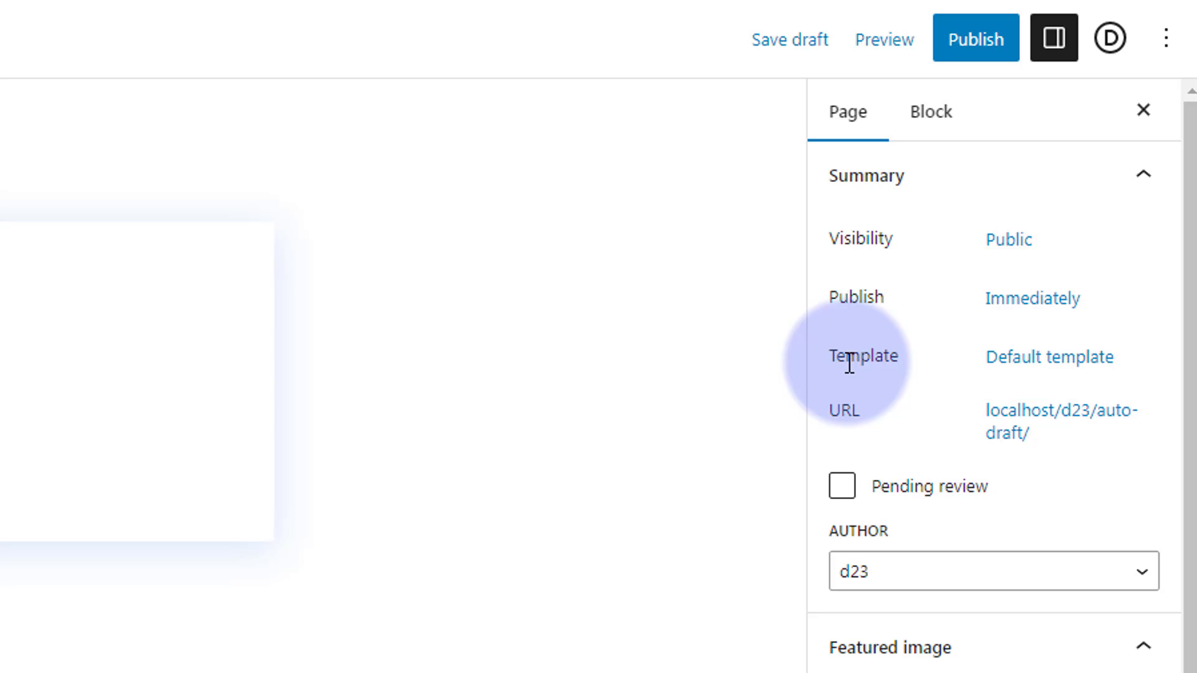
- Set the page template to Blank Page
click(1040, 364)
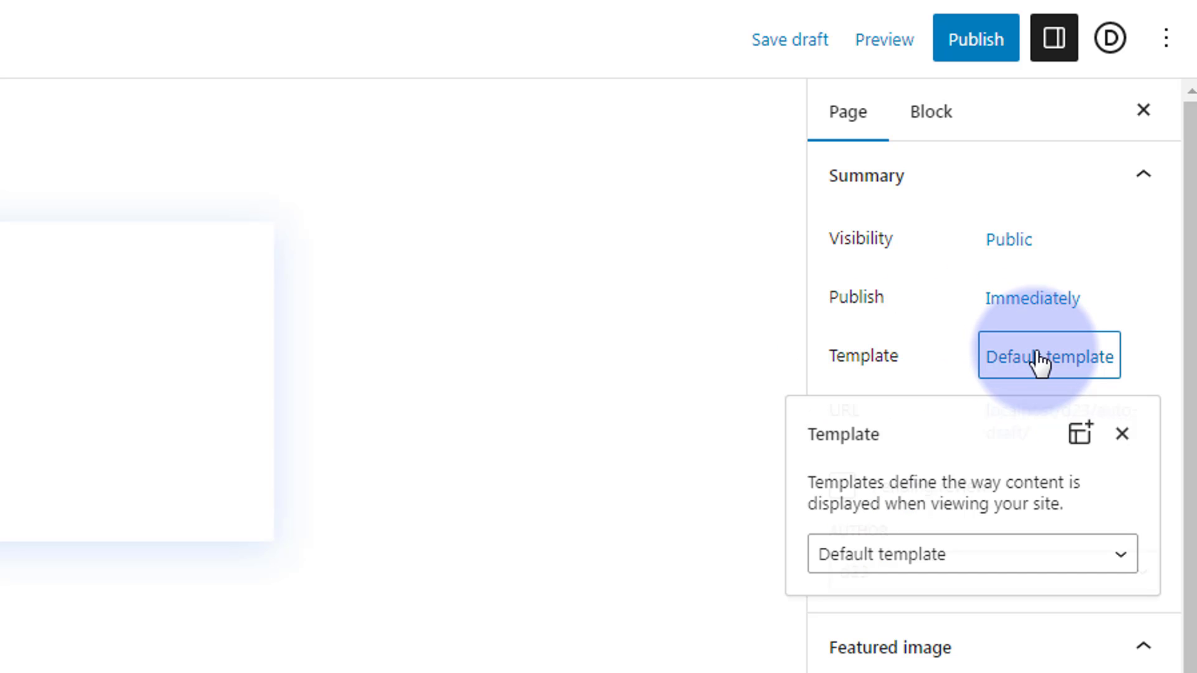
click(1050, 555)
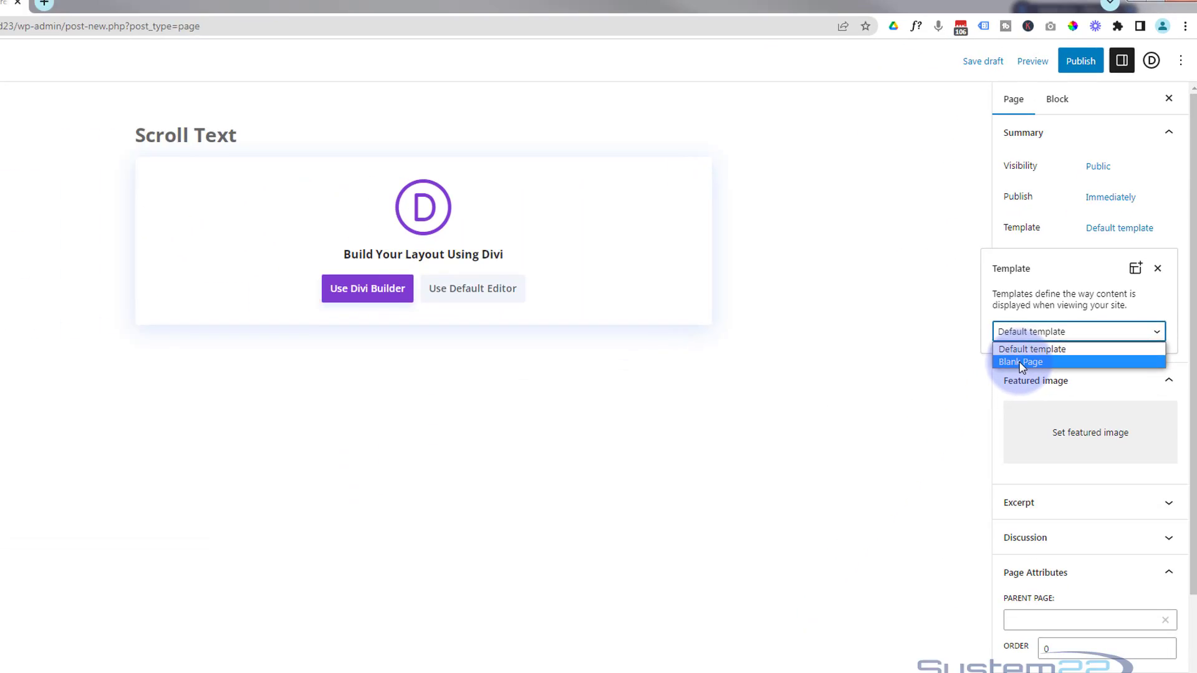
click(1021, 363)
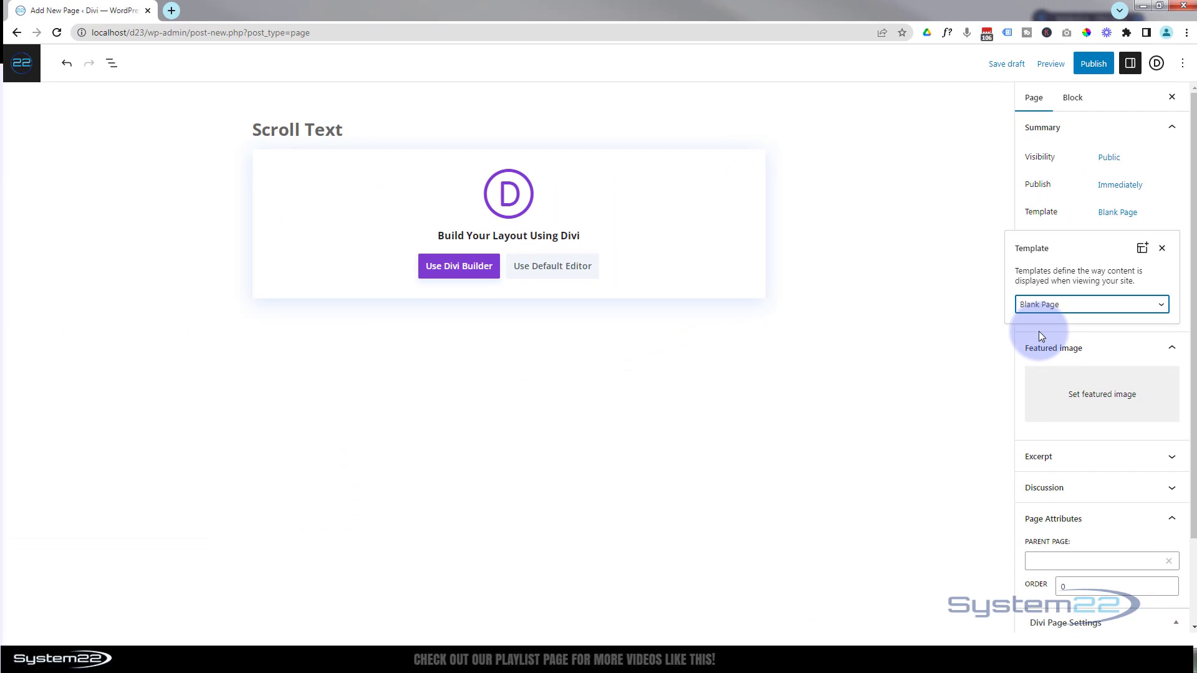
click(952, 195)
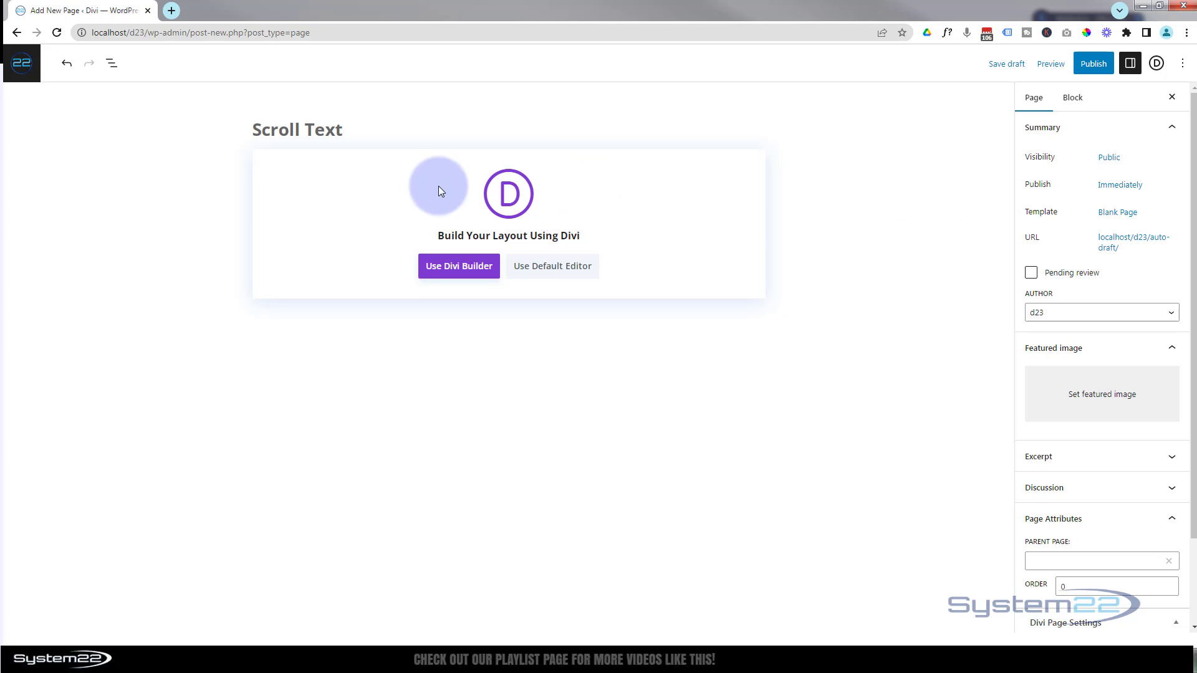
- Launch the Divi Builder from scratch and add a one-column row to the section
click(455, 270)
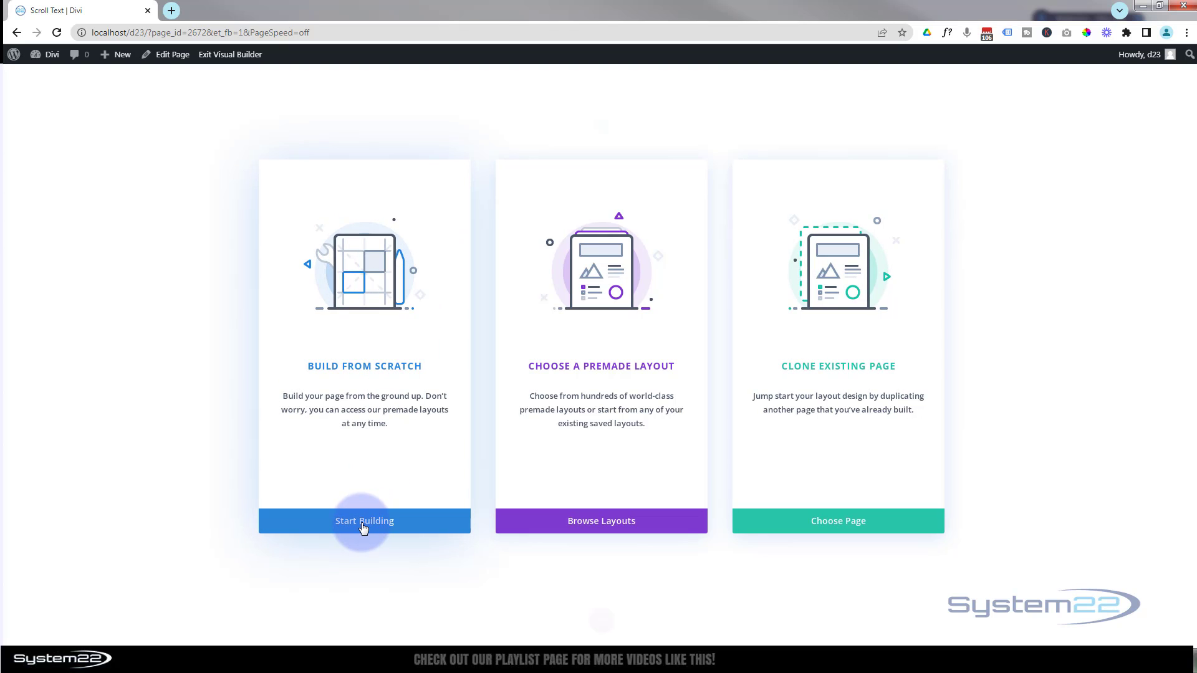
click(364, 527)
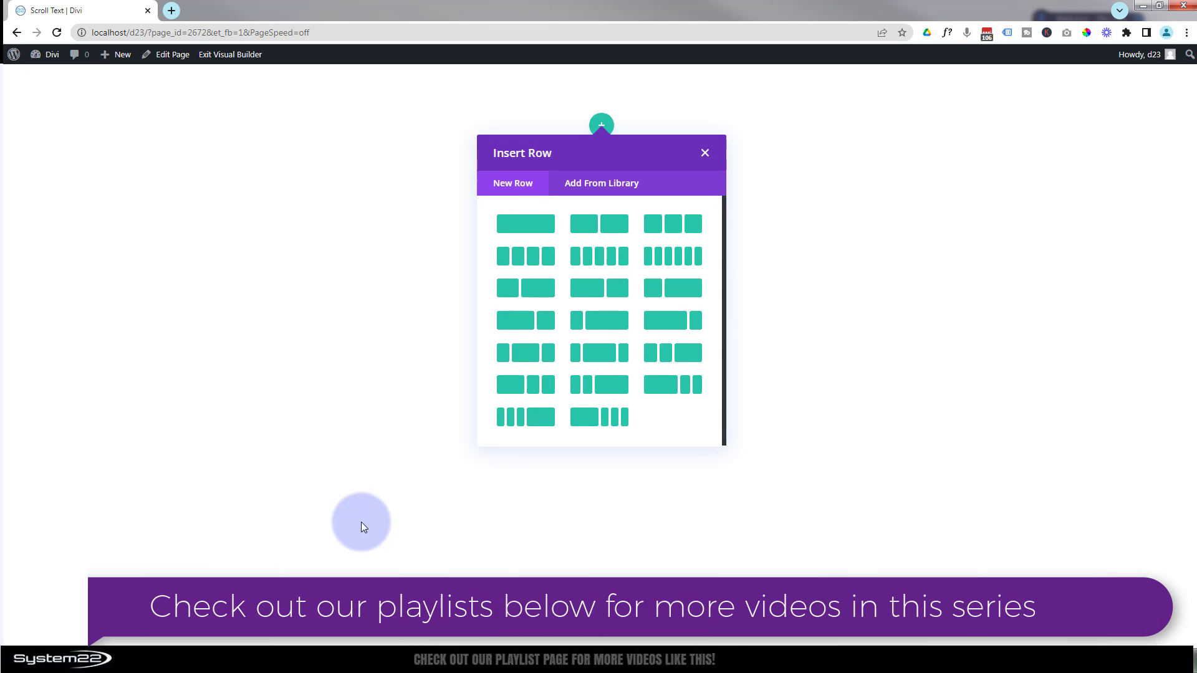
click(537, 231)
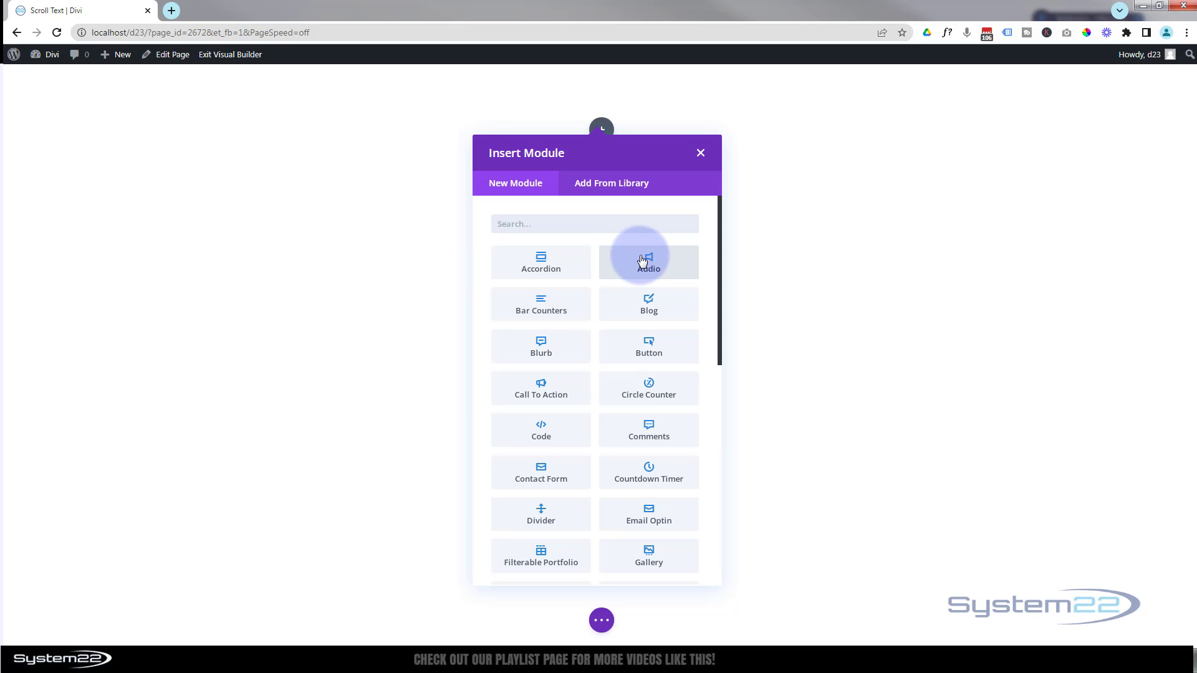
scroll(643, 268, down, 4)
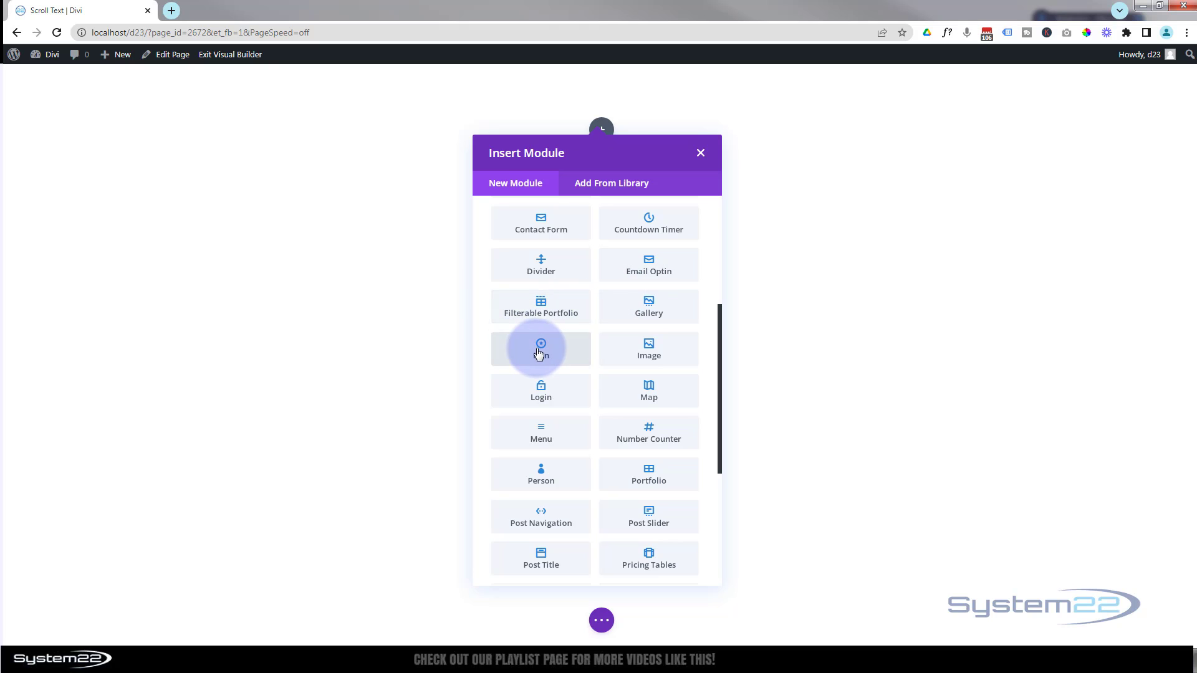
- Add an Icon module set to the fork-and-knife icon found by searching 'food', and save it
click(538, 353)
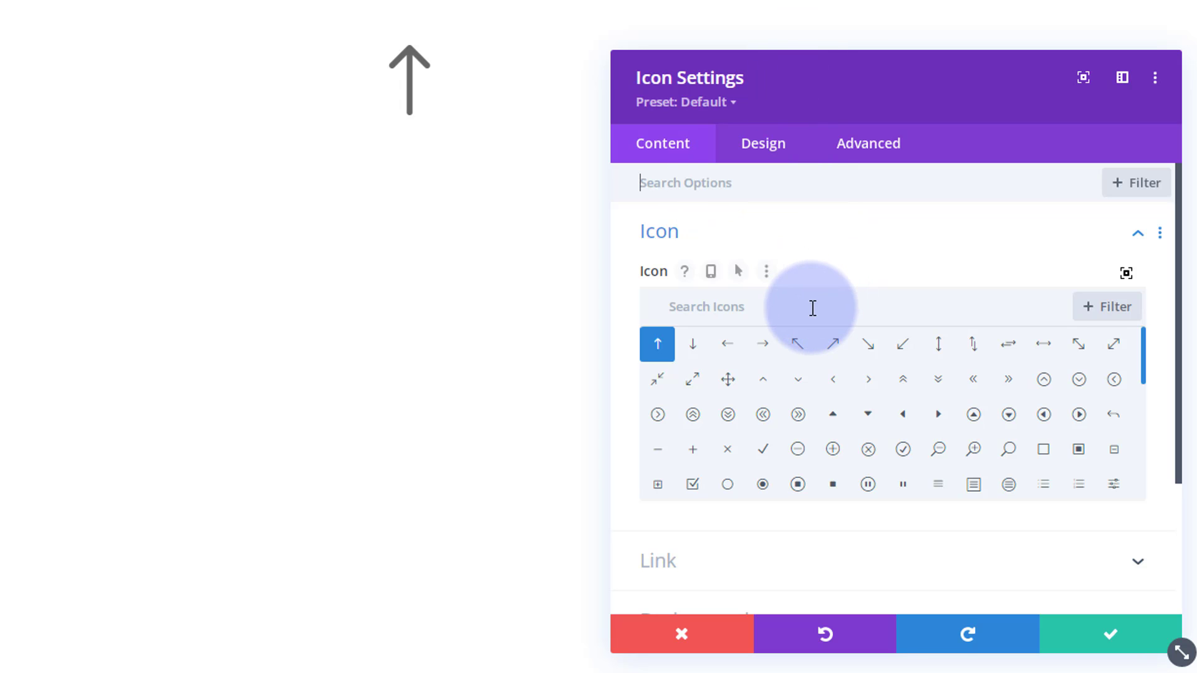
click(708, 298)
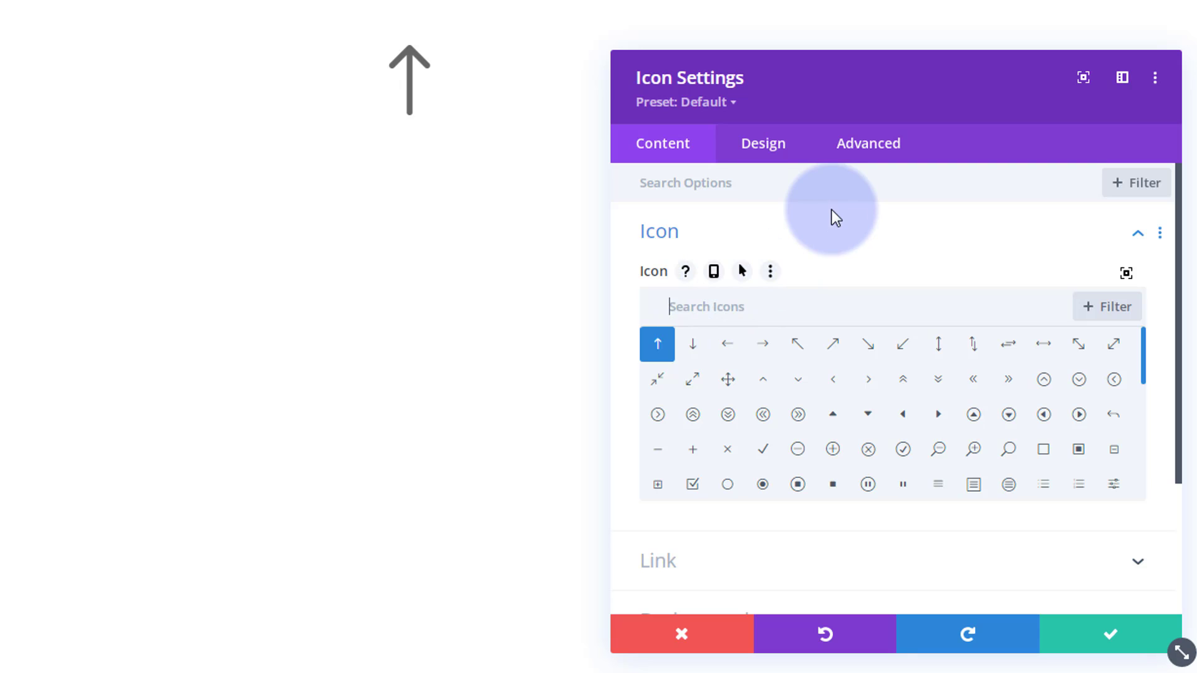
text(food)
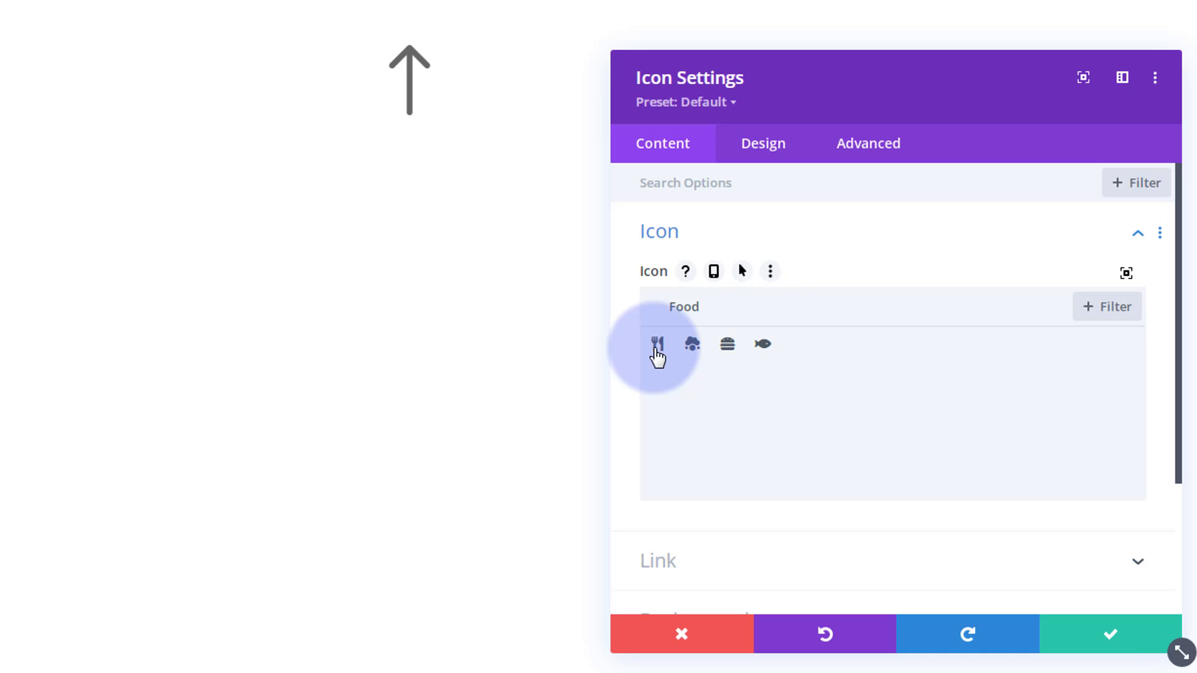
click(658, 349)
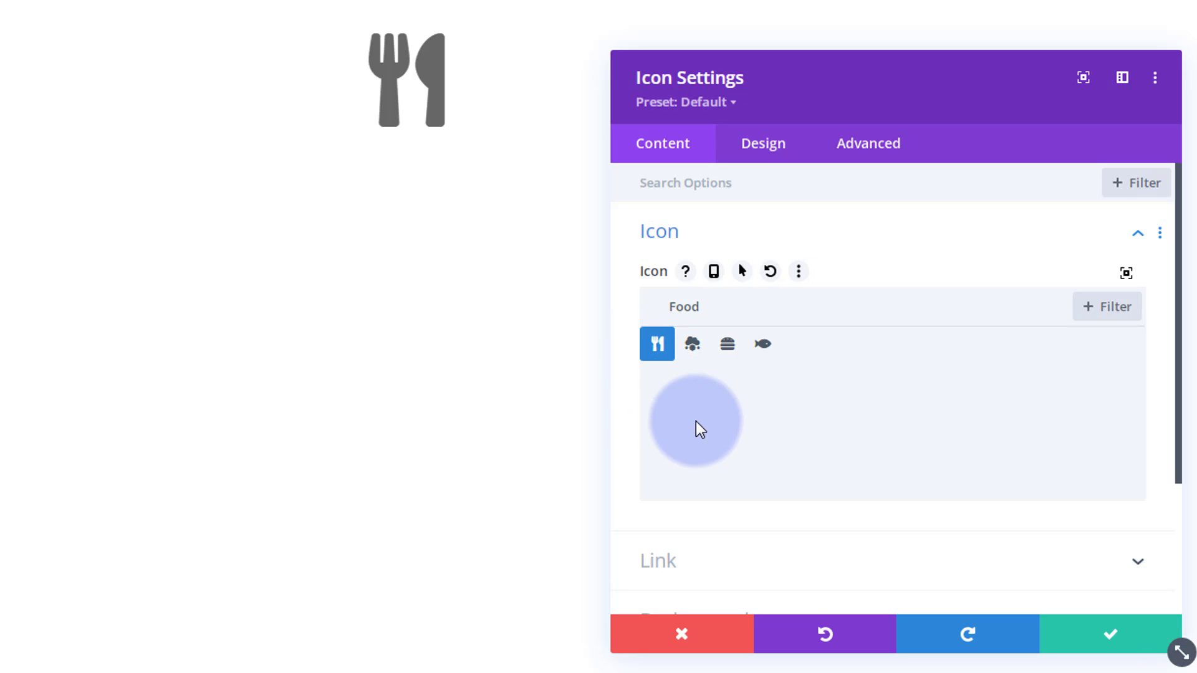
click(763, 145)
click(682, 148)
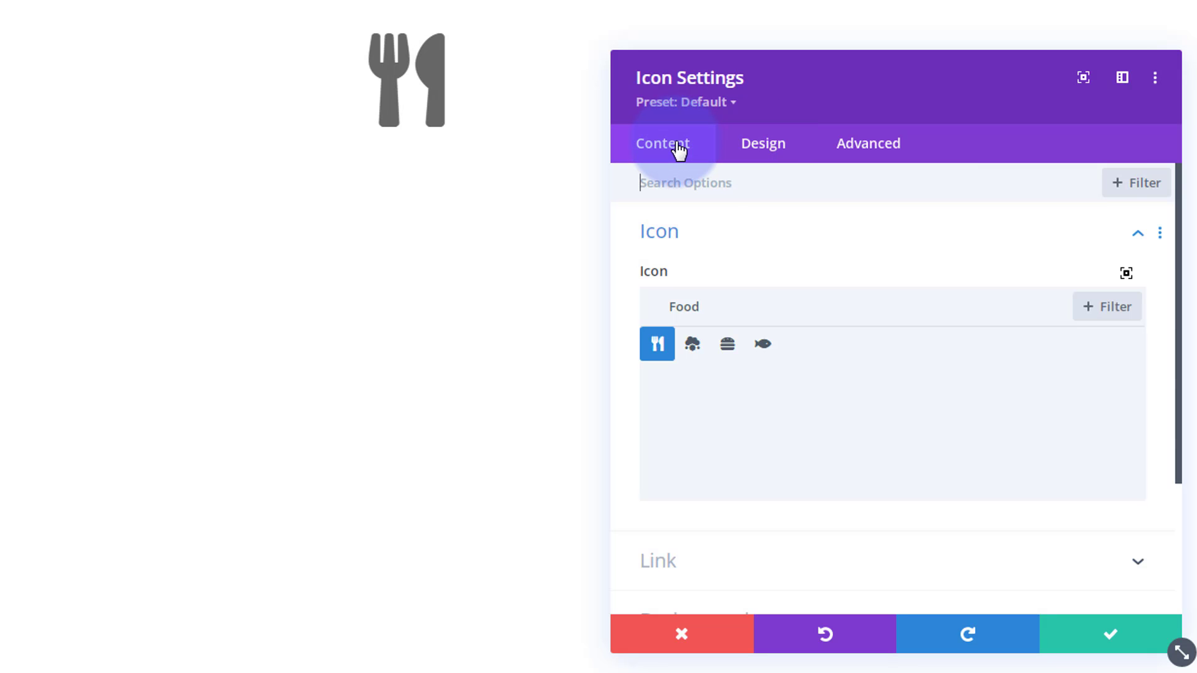
click(1088, 639)
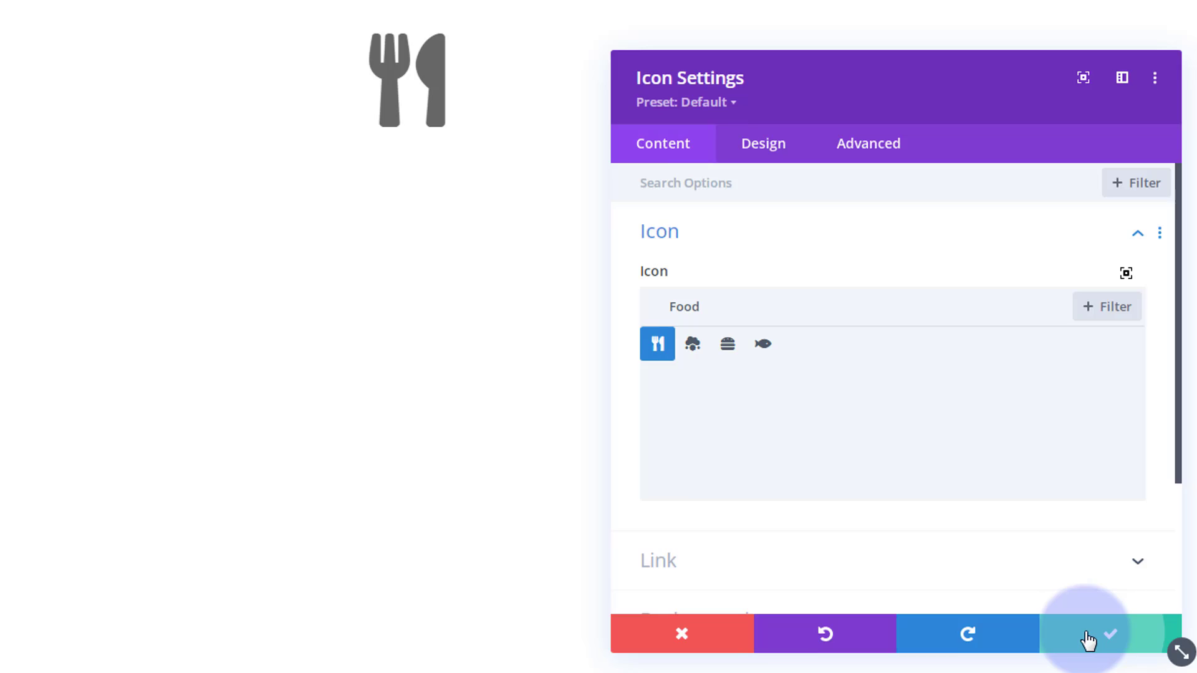
mouse_move(592, 153)
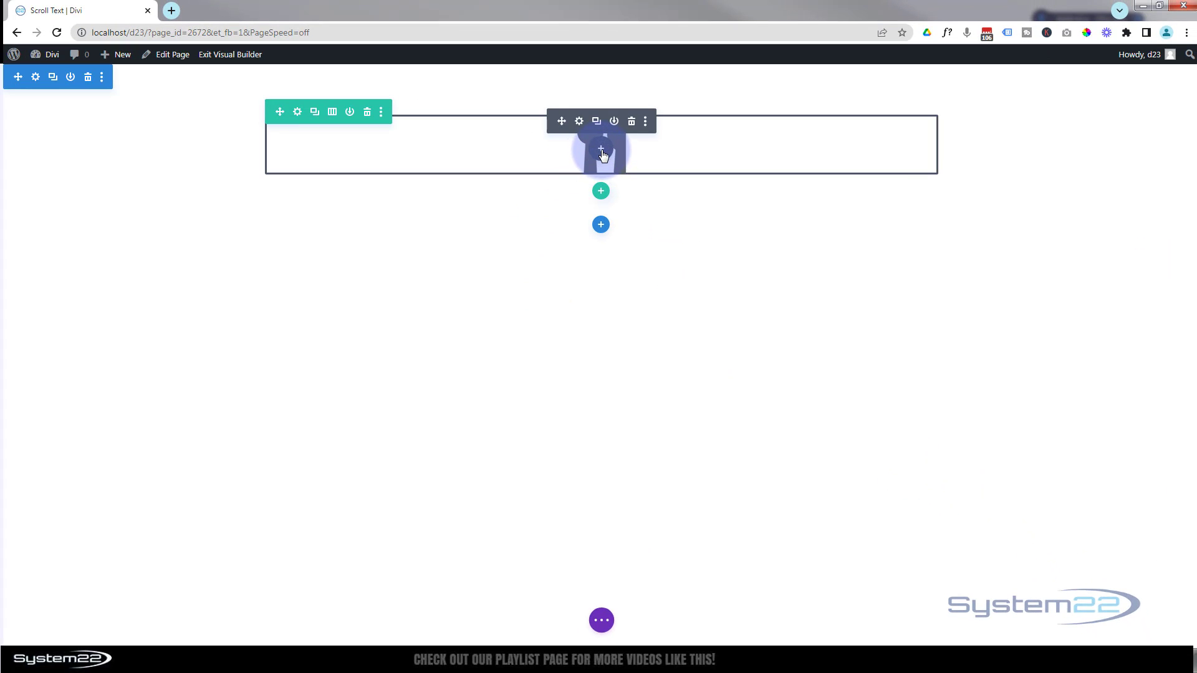
- Add a Text module below the icon and paste in the Appetizers-to-Desserts menu list
click(602, 151)
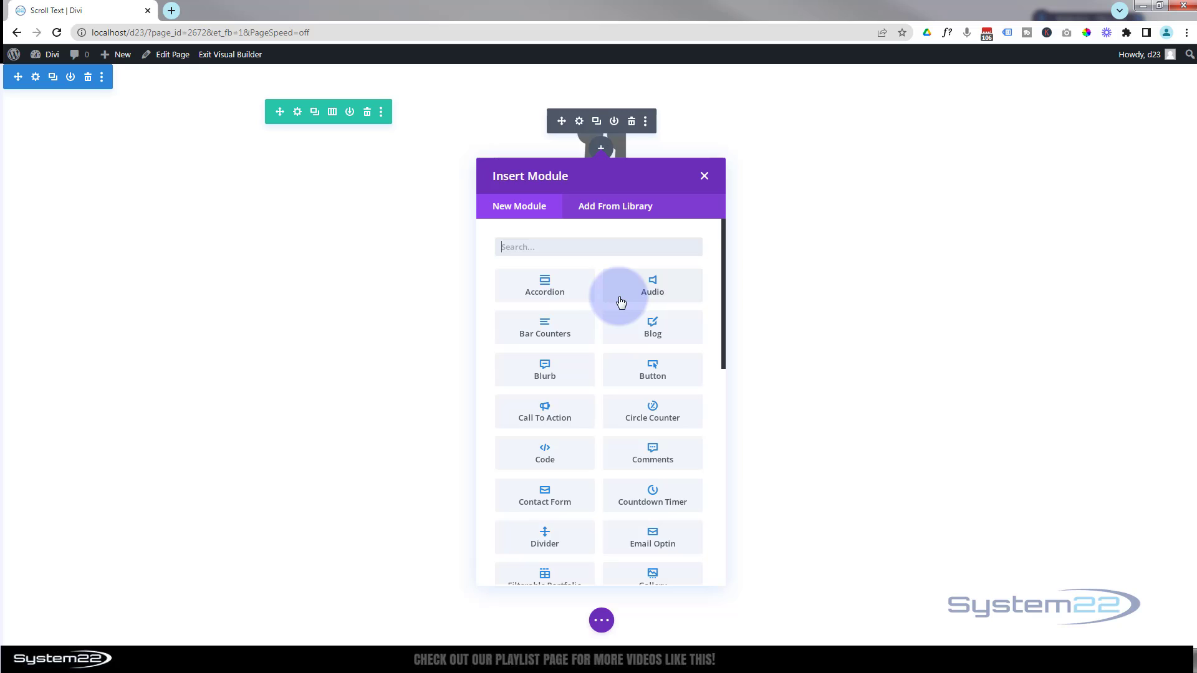
scroll(622, 298, down, 6)
scroll(624, 298, down, 3)
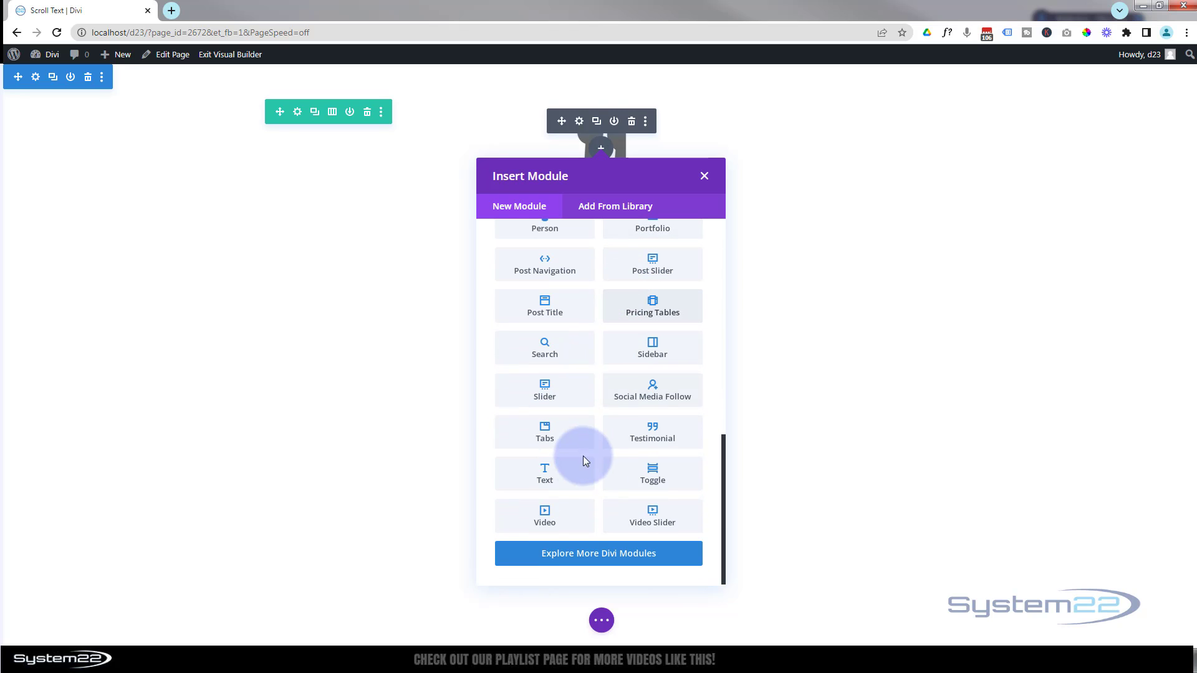
click(537, 475)
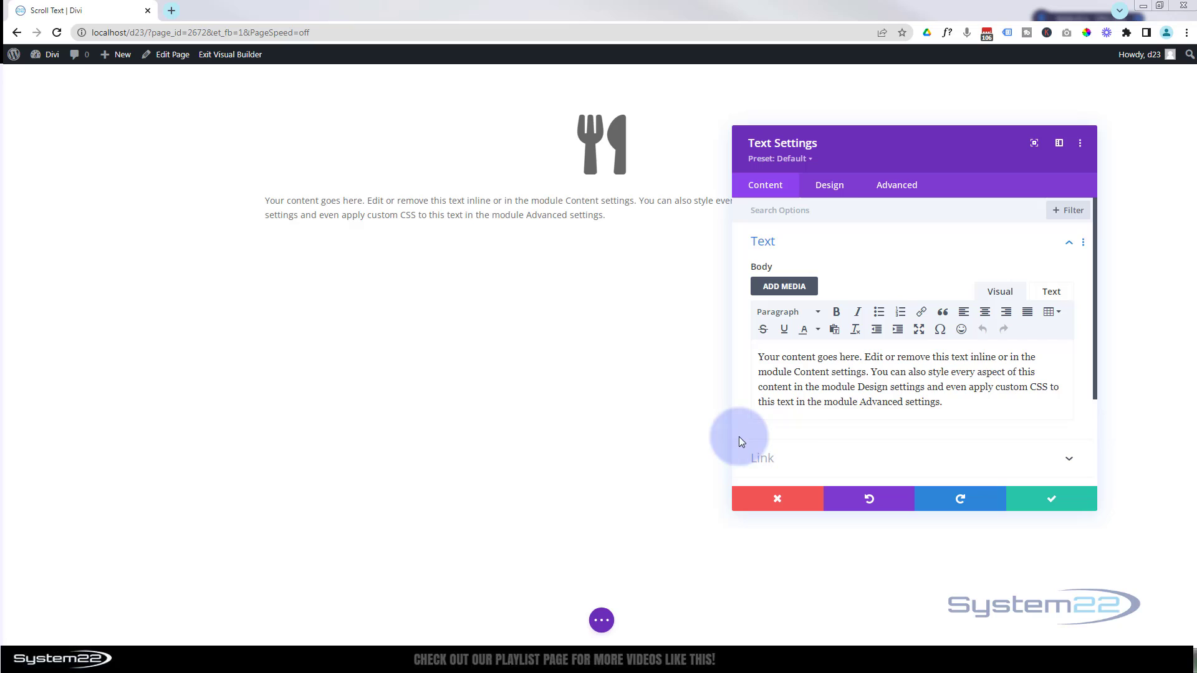
key(ctrl+a)
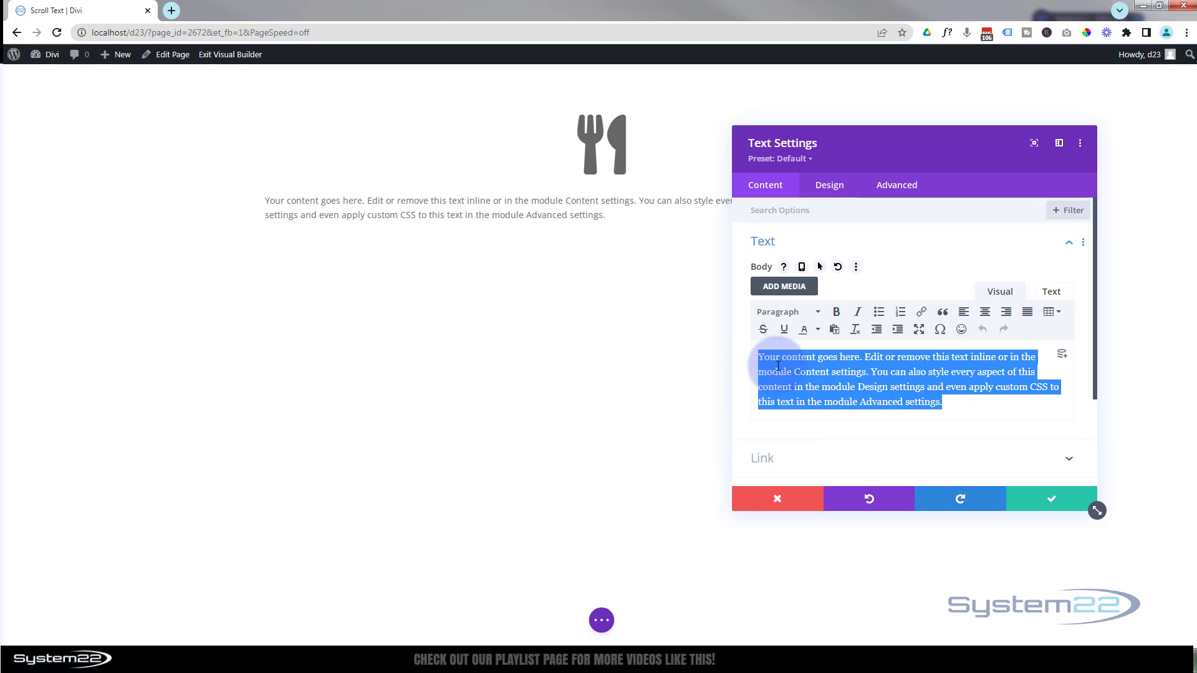
key(ctrl+v)
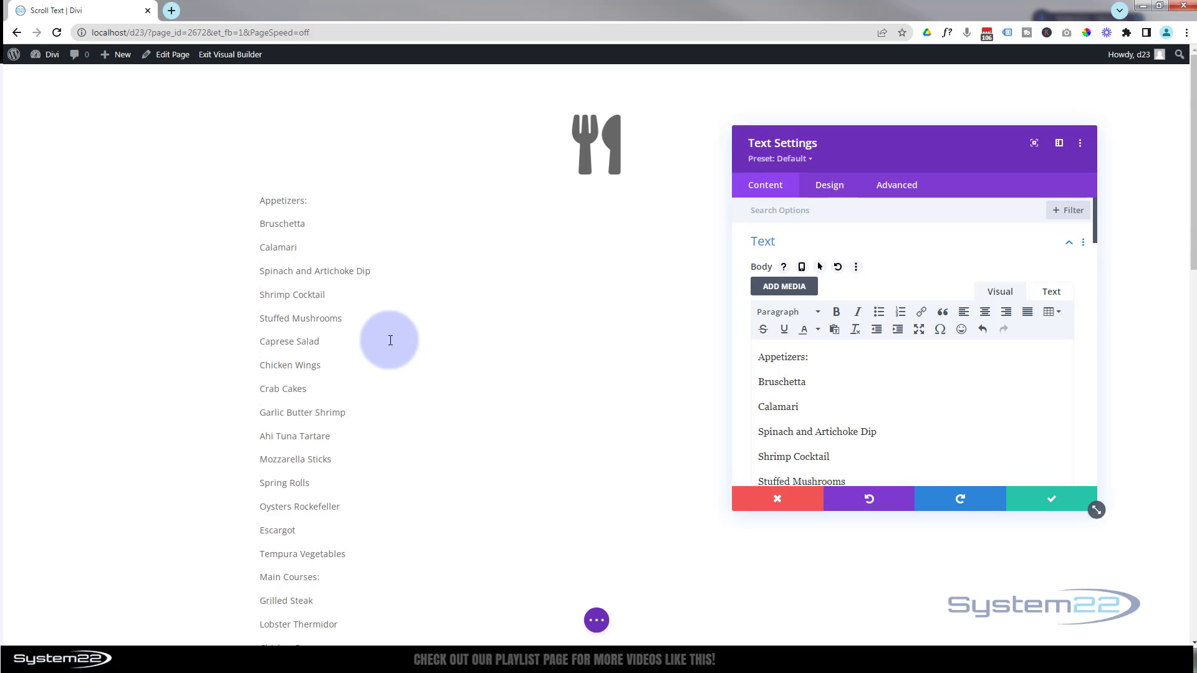
scroll(391, 340, down, 9)
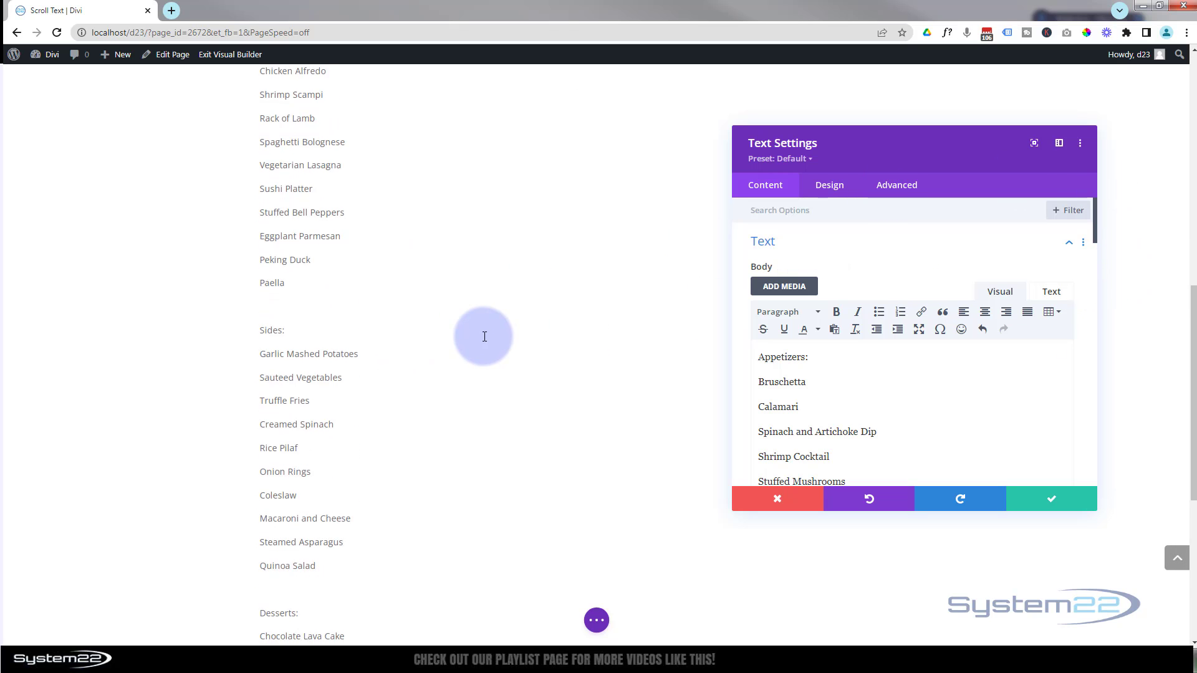
scroll(484, 337, down, 5)
scroll(484, 337, up, 2)
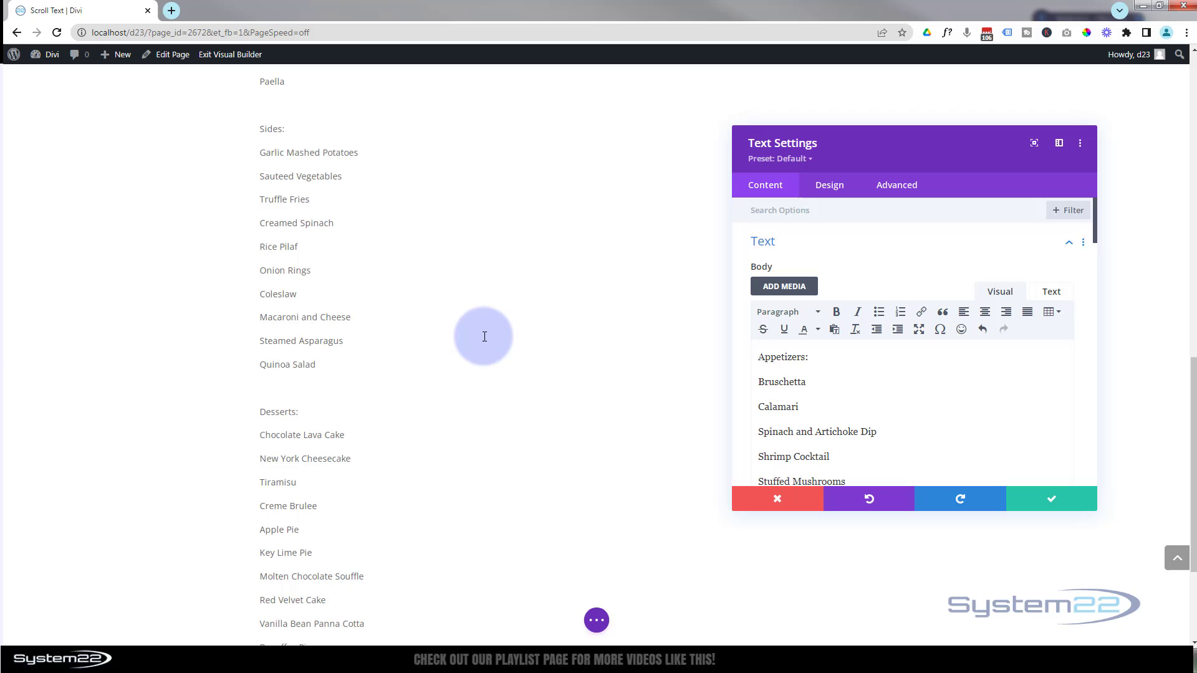
scroll(484, 337, up, 12)
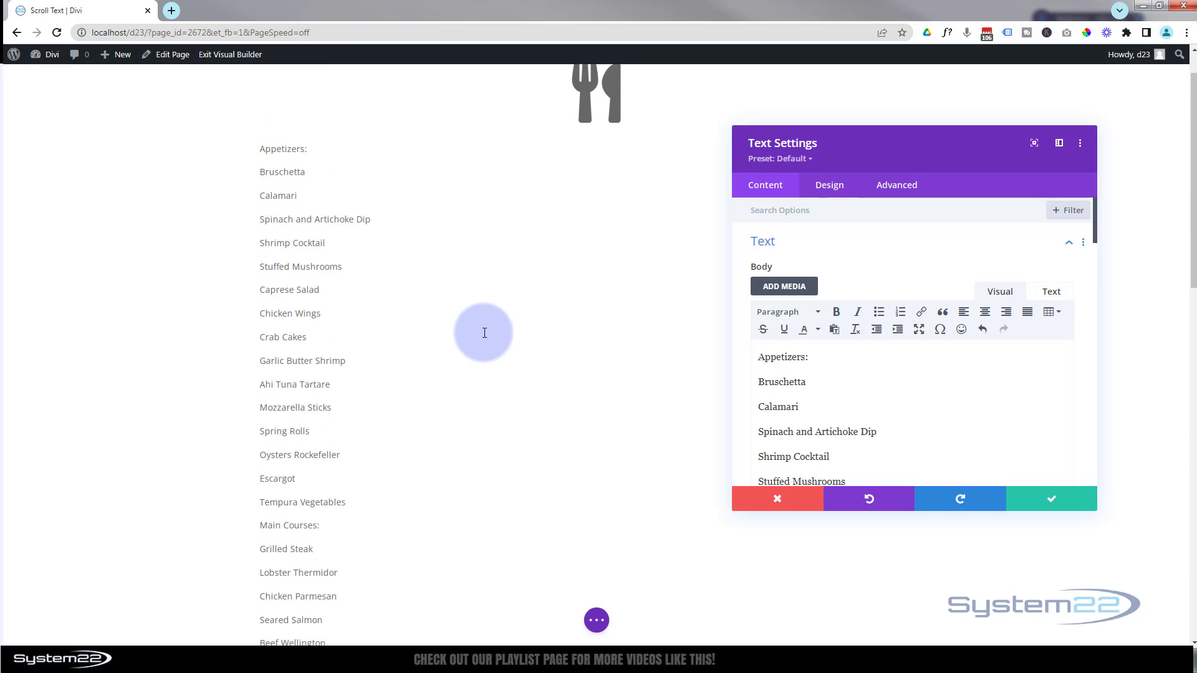
scroll(485, 333, up, 1)
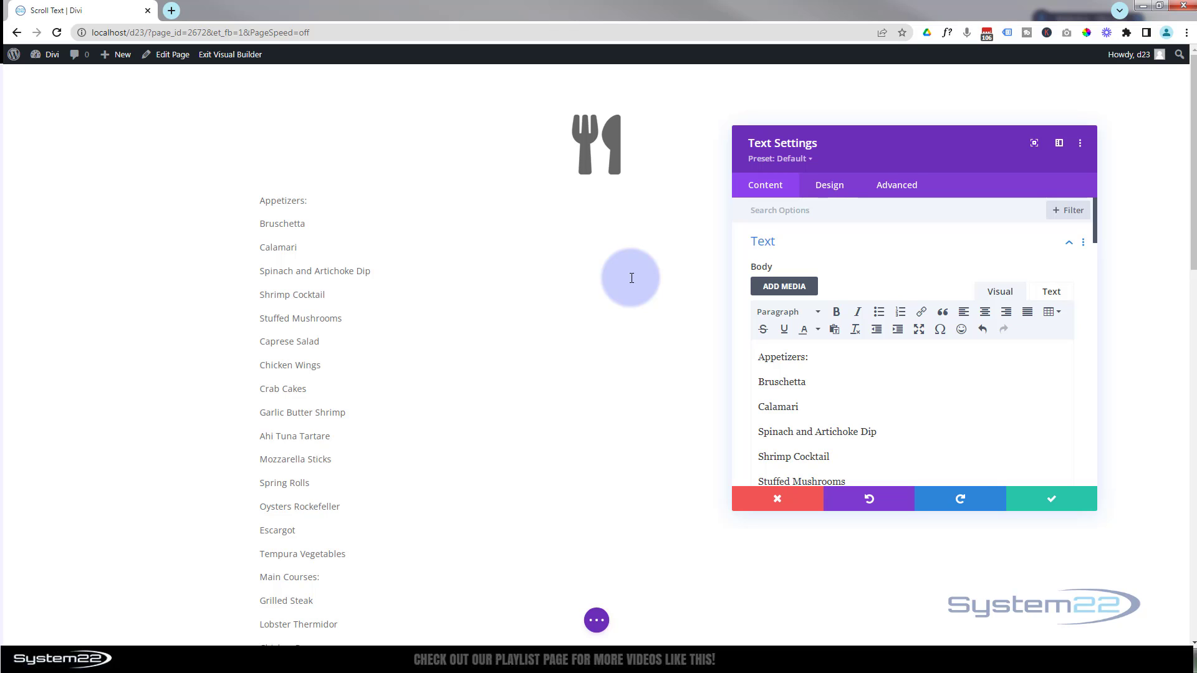
- Save the menu text and set the section's Design > Sizing Height to 100vh
click(1053, 504)
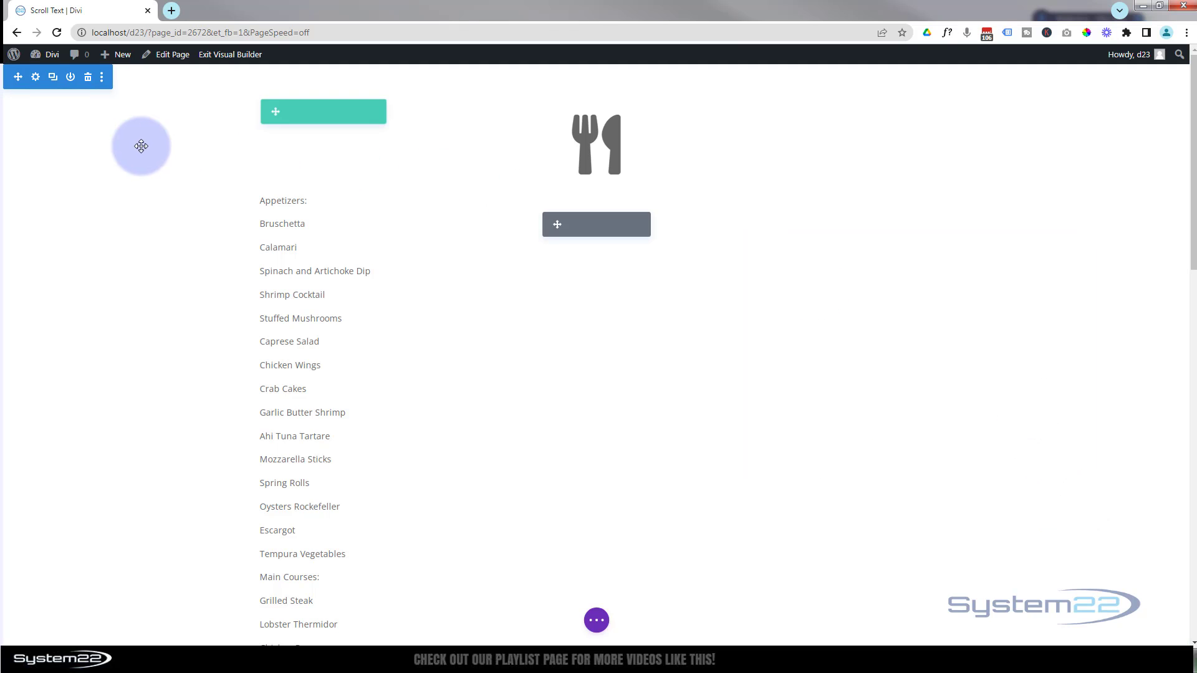
click(35, 80)
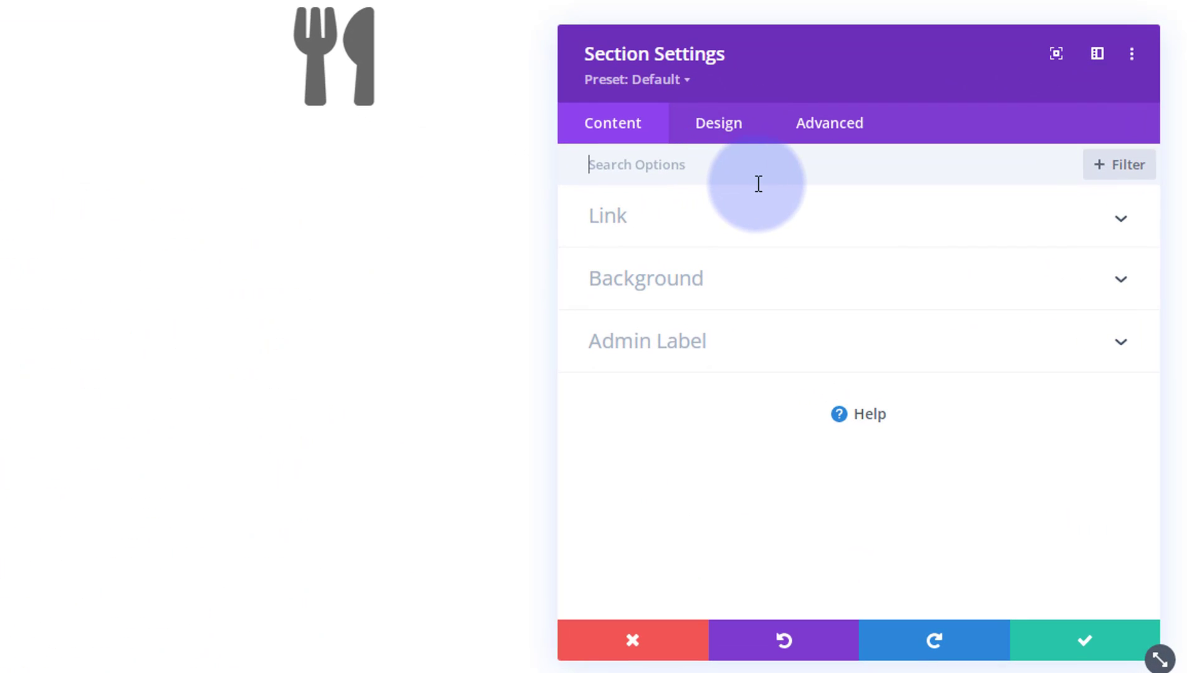
click(729, 125)
click(780, 345)
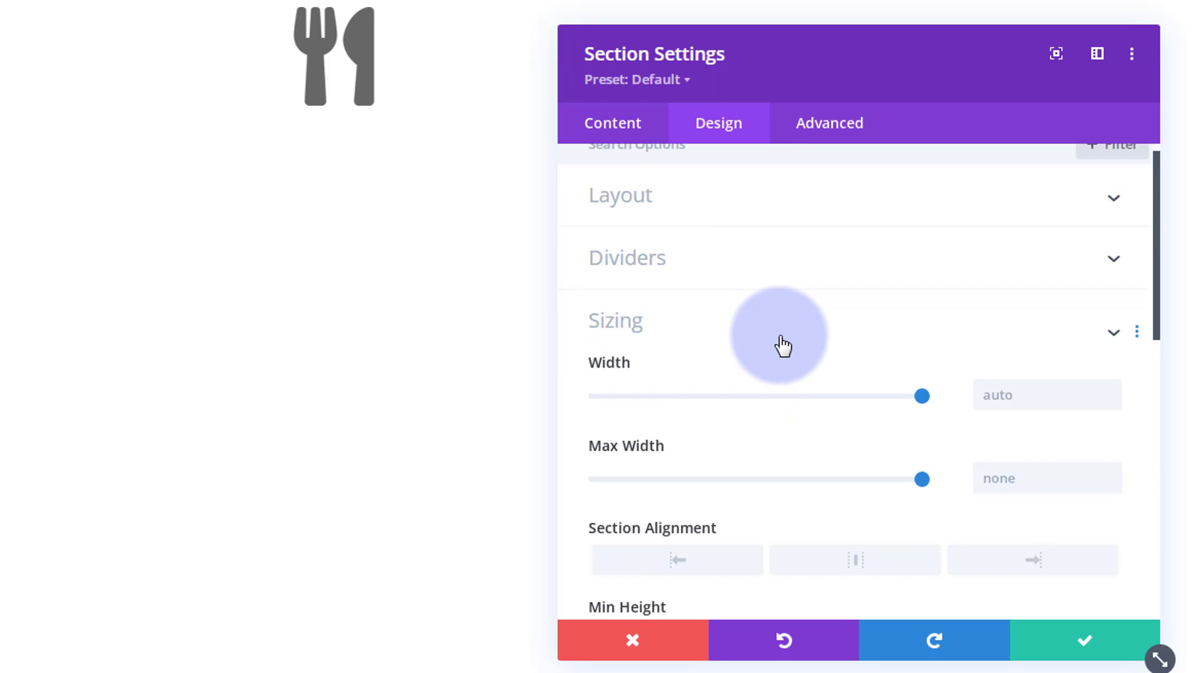
scroll(620, 460, down, 2)
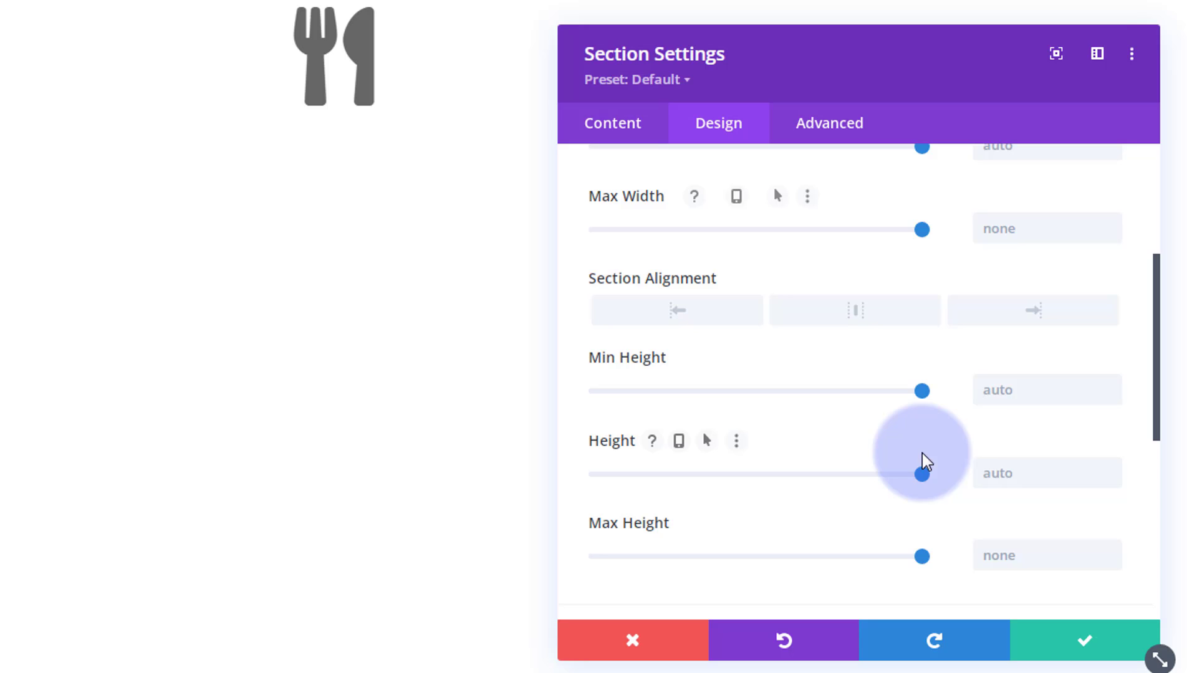
click(980, 472)
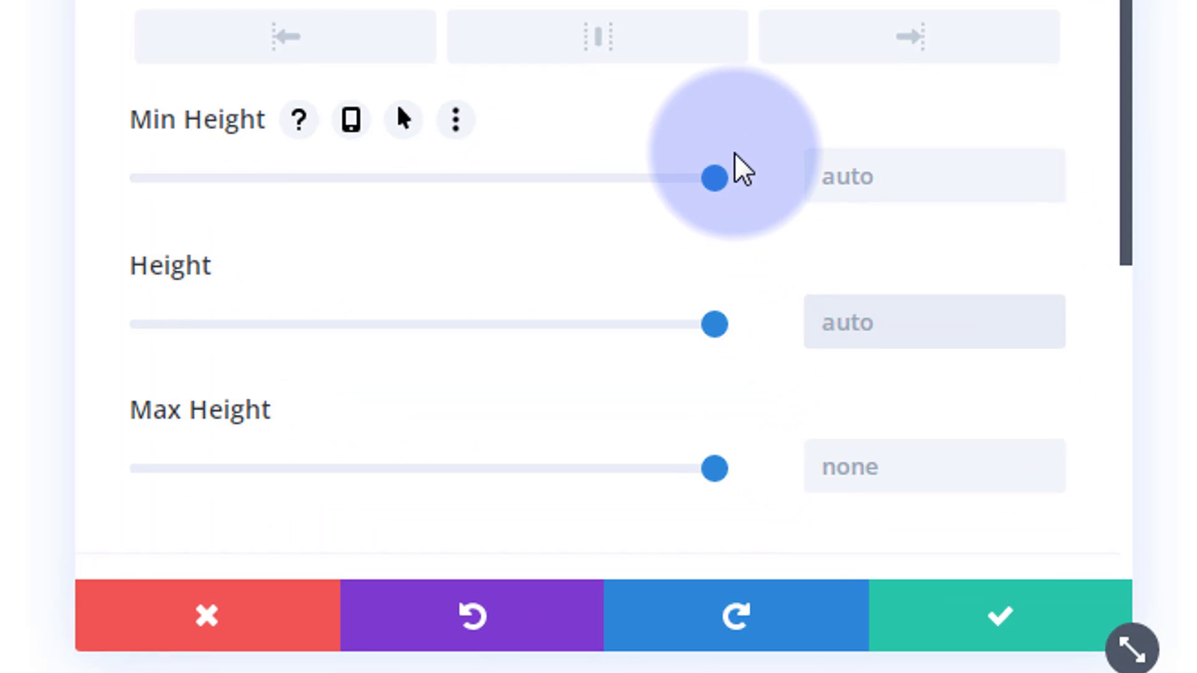
text(100)
text(px)
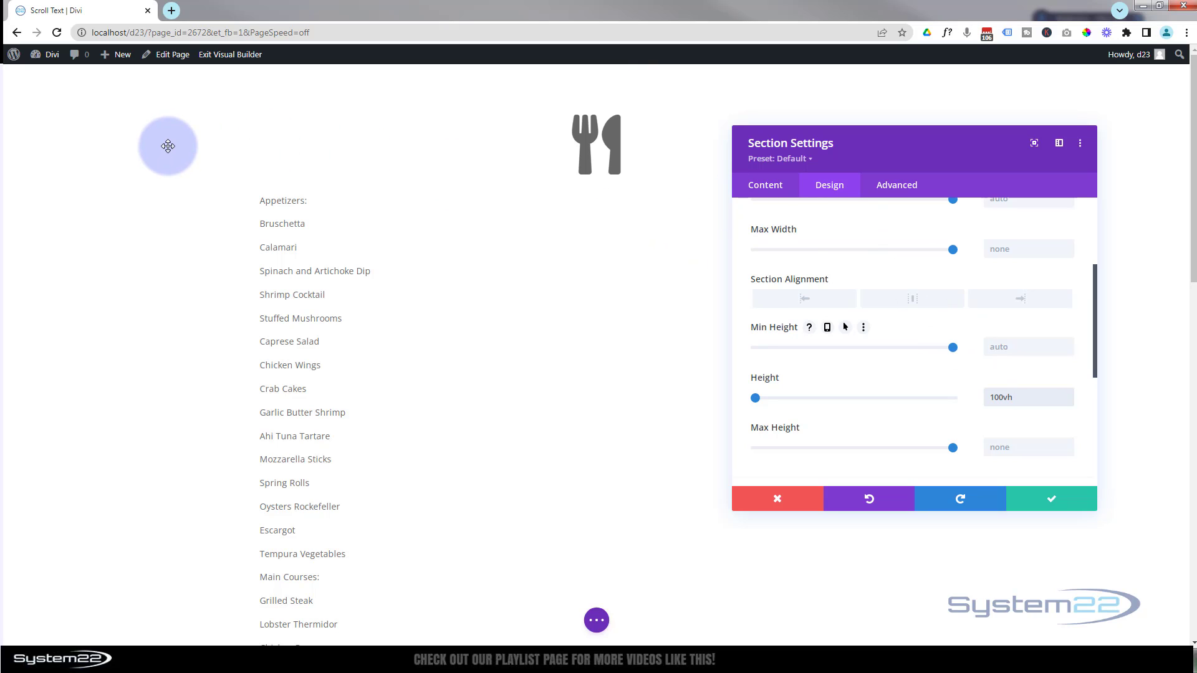
- Open pexels.com in a new browser tab
click(171, 11)
text(pexels)
key(Return)
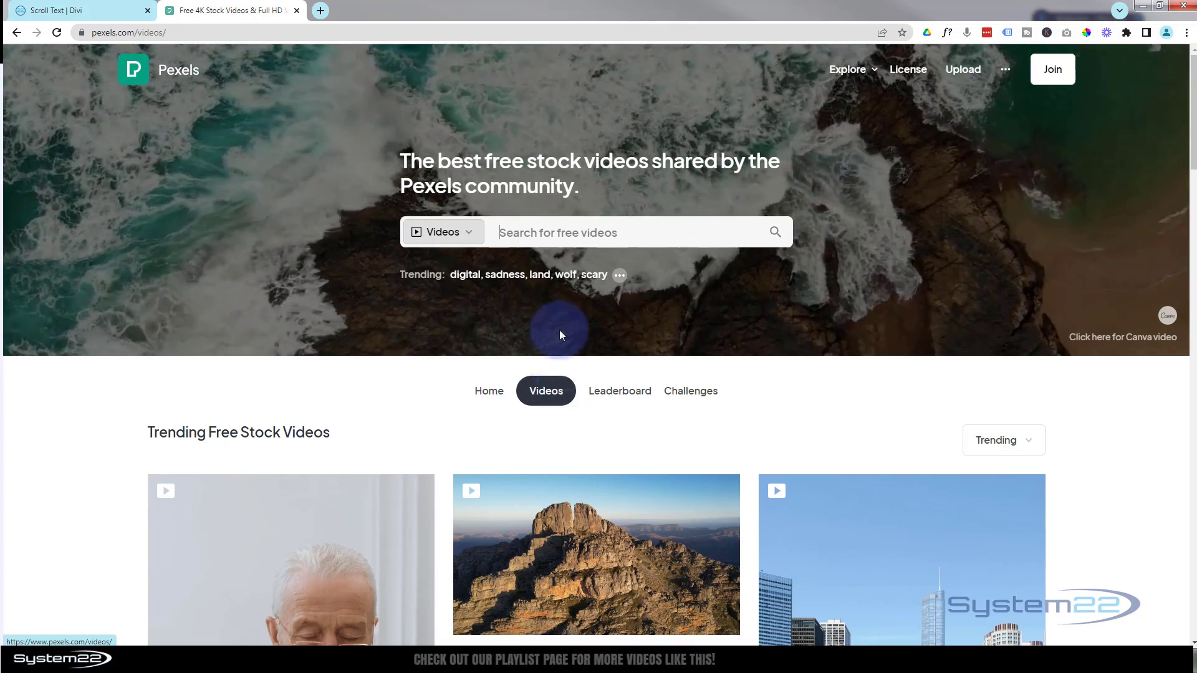
- Search Pexels for food videos and scroll through the results
click(572, 232)
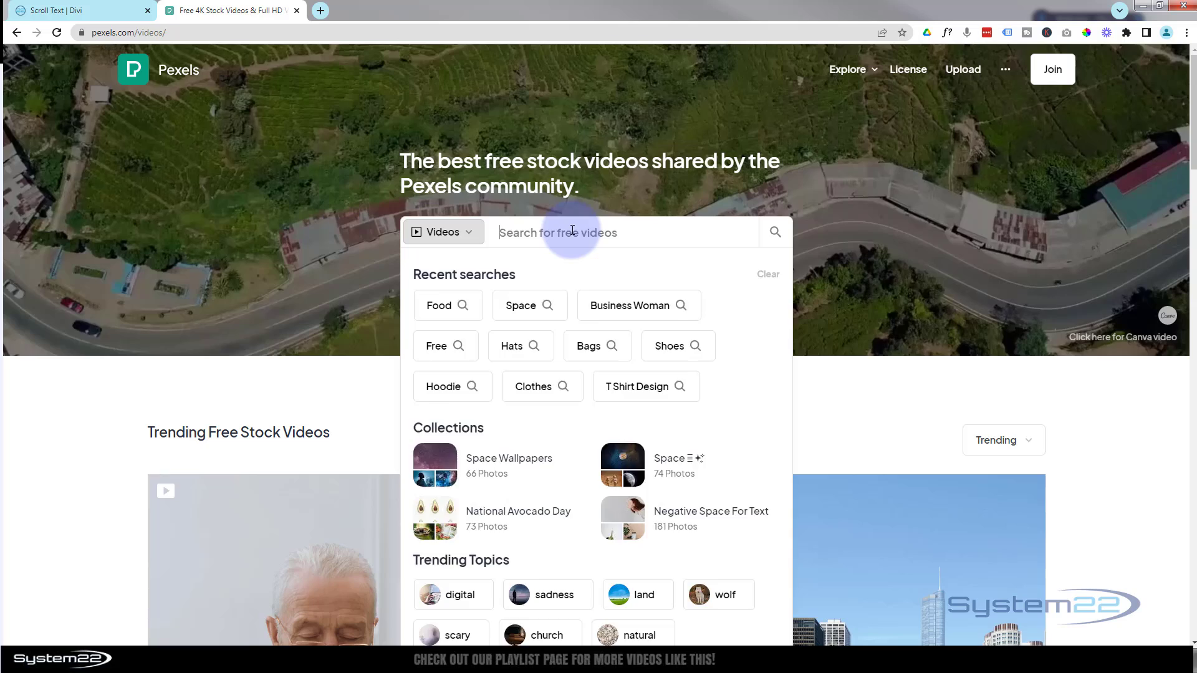
text(food)
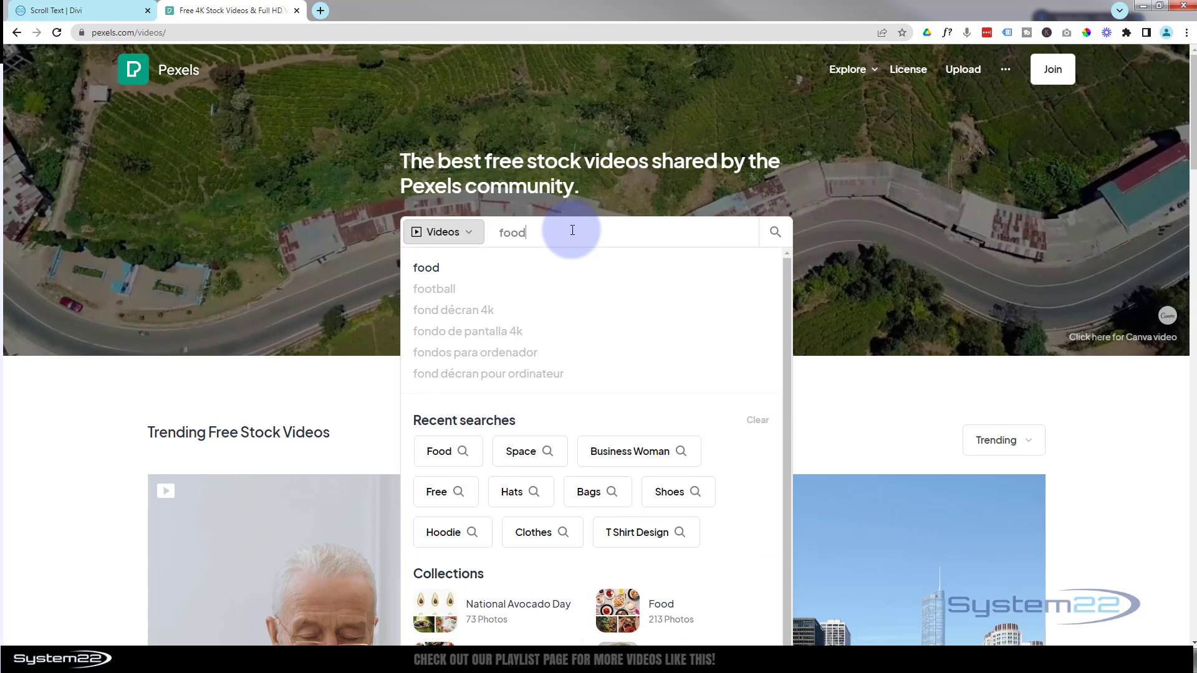
click(440, 454)
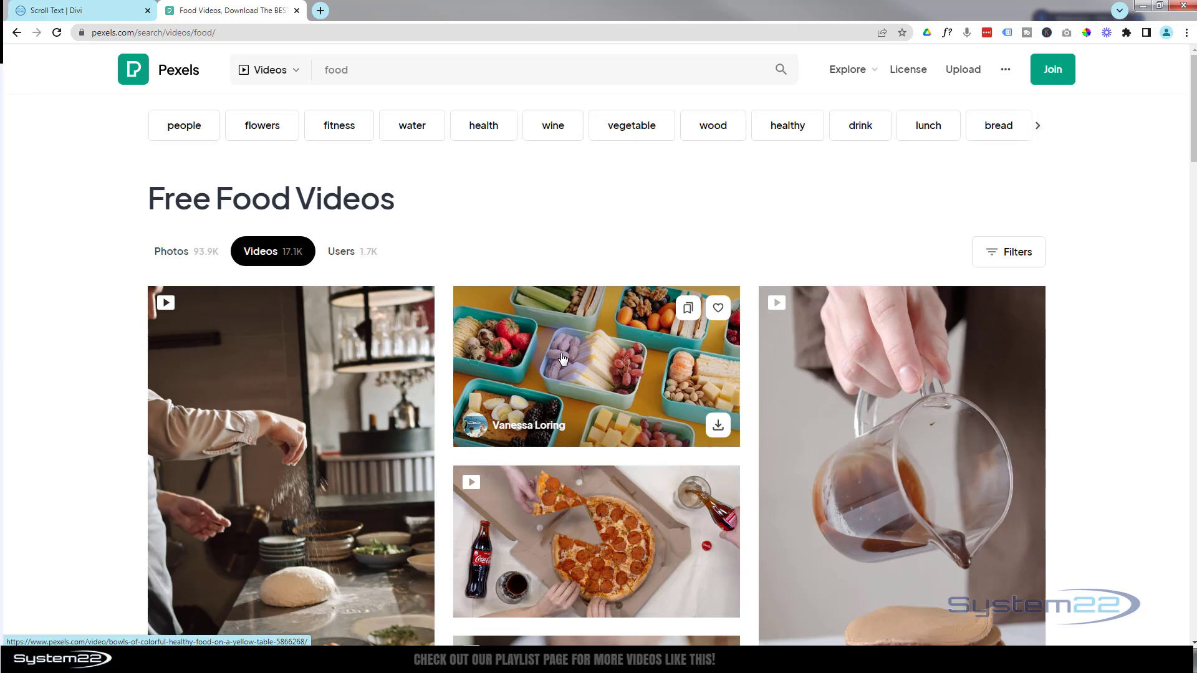
click(320, 442)
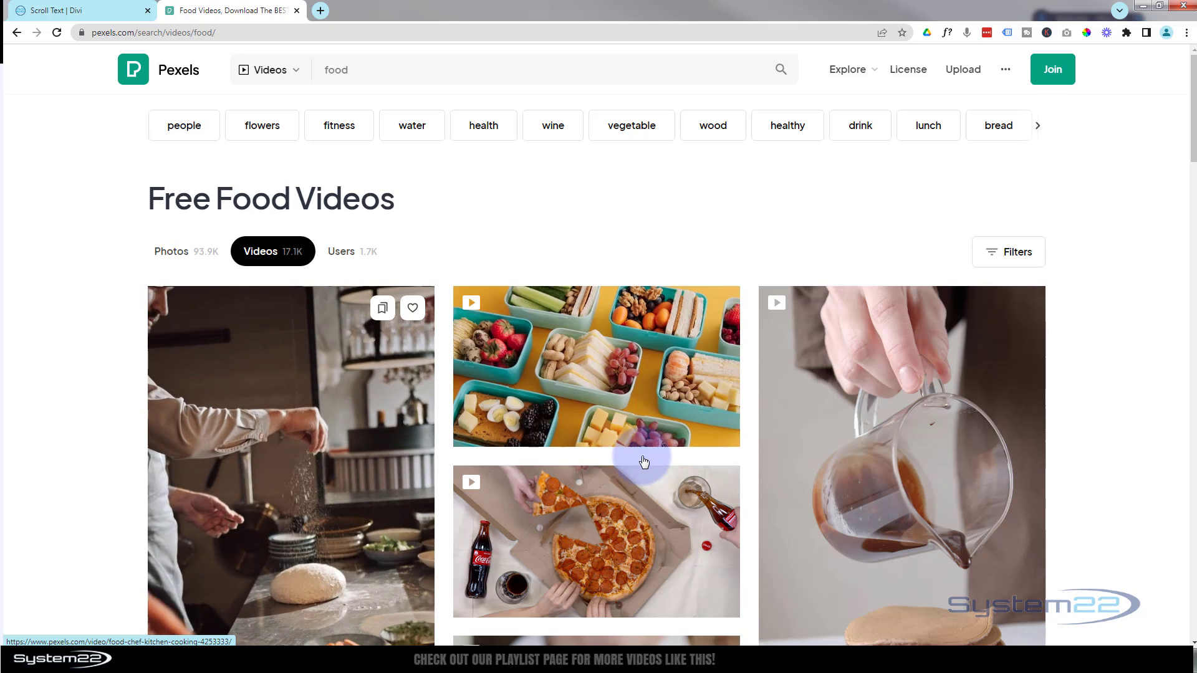
scroll(643, 436, down, 6)
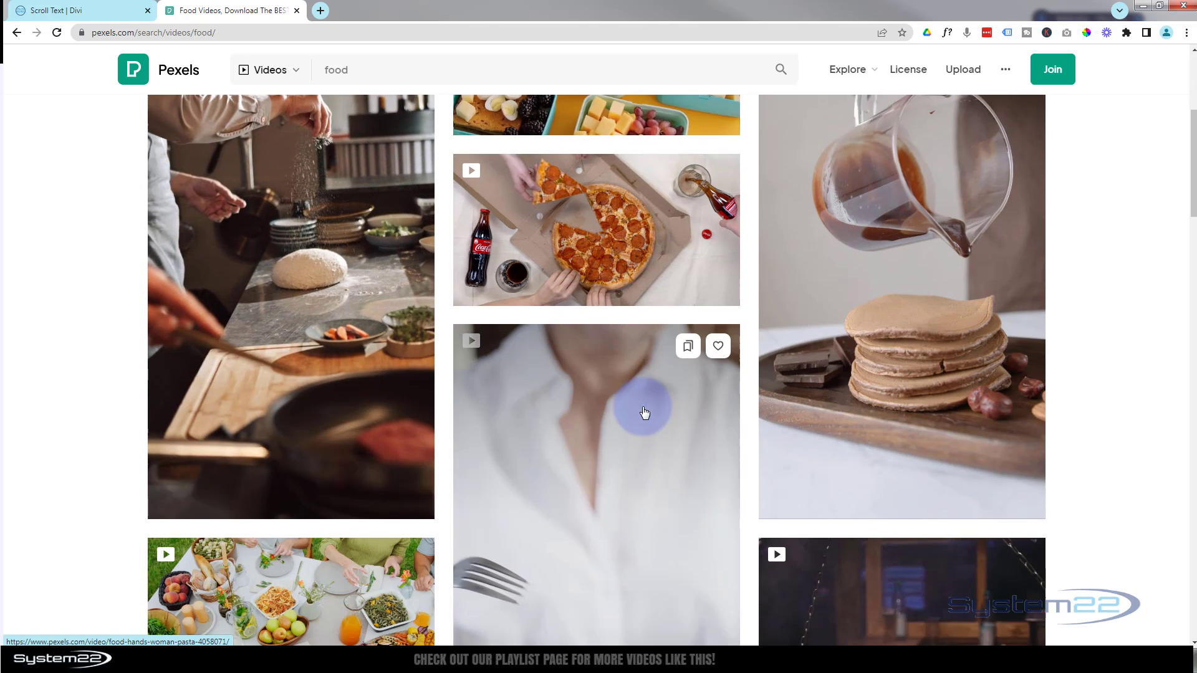
scroll(644, 413, down, 4)
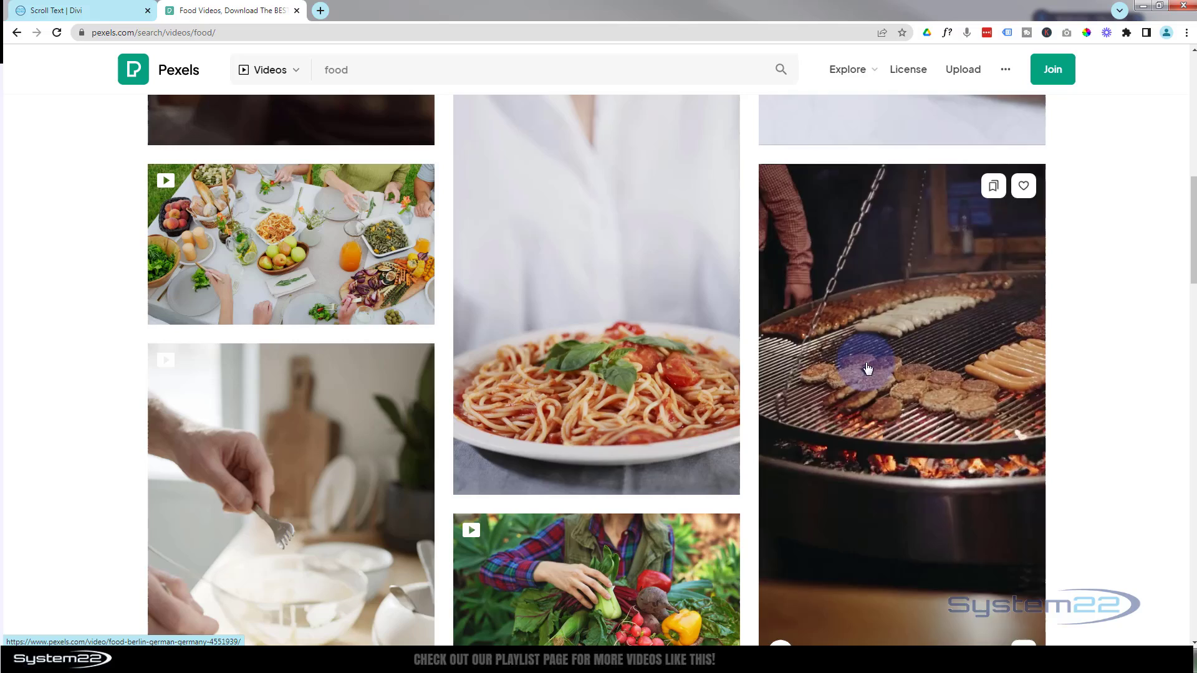
scroll(596, 377, down, 10)
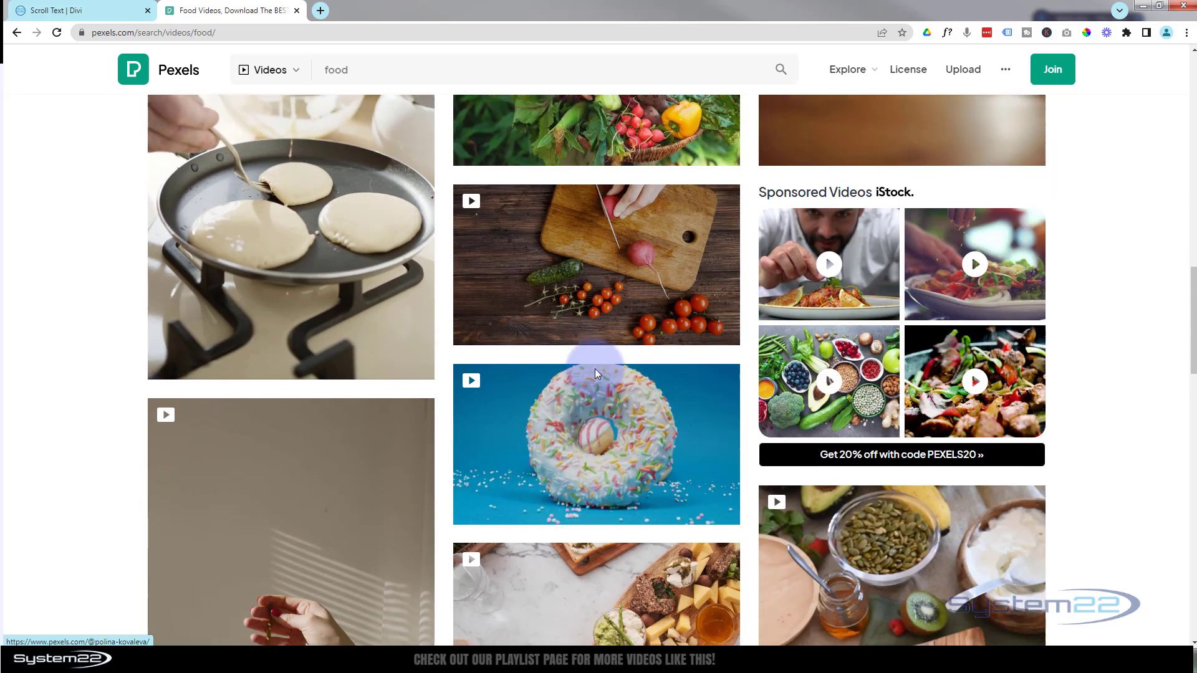
scroll(595, 368, down, 10)
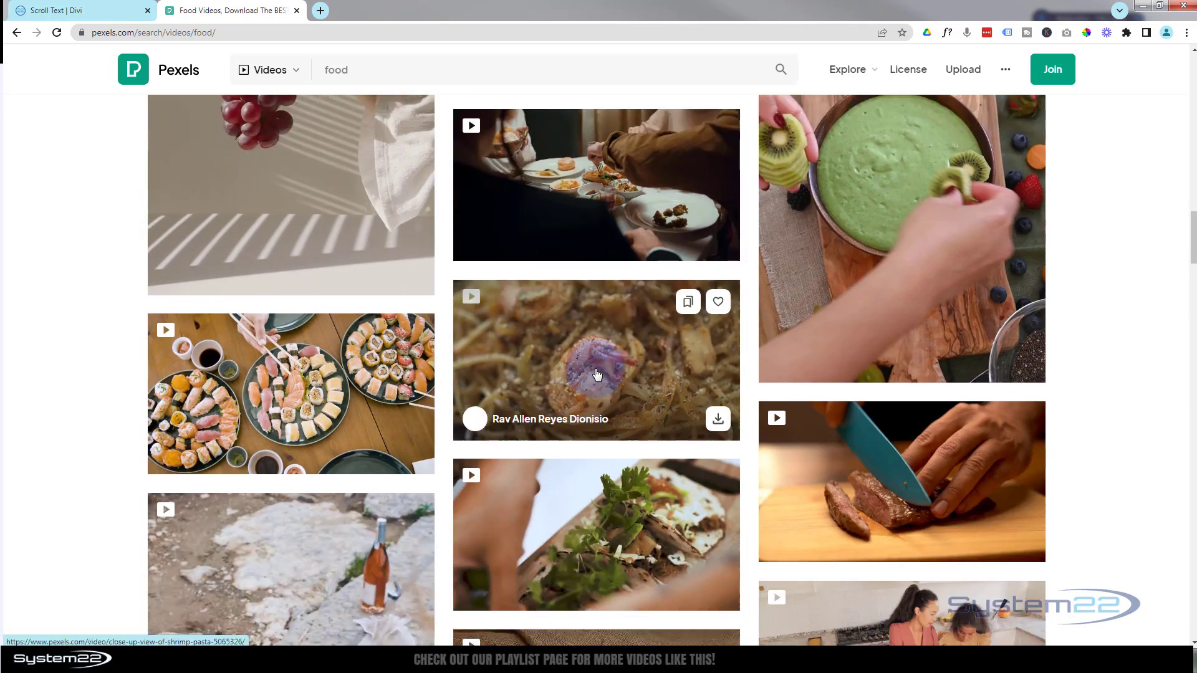
scroll(597, 374, down, 12)
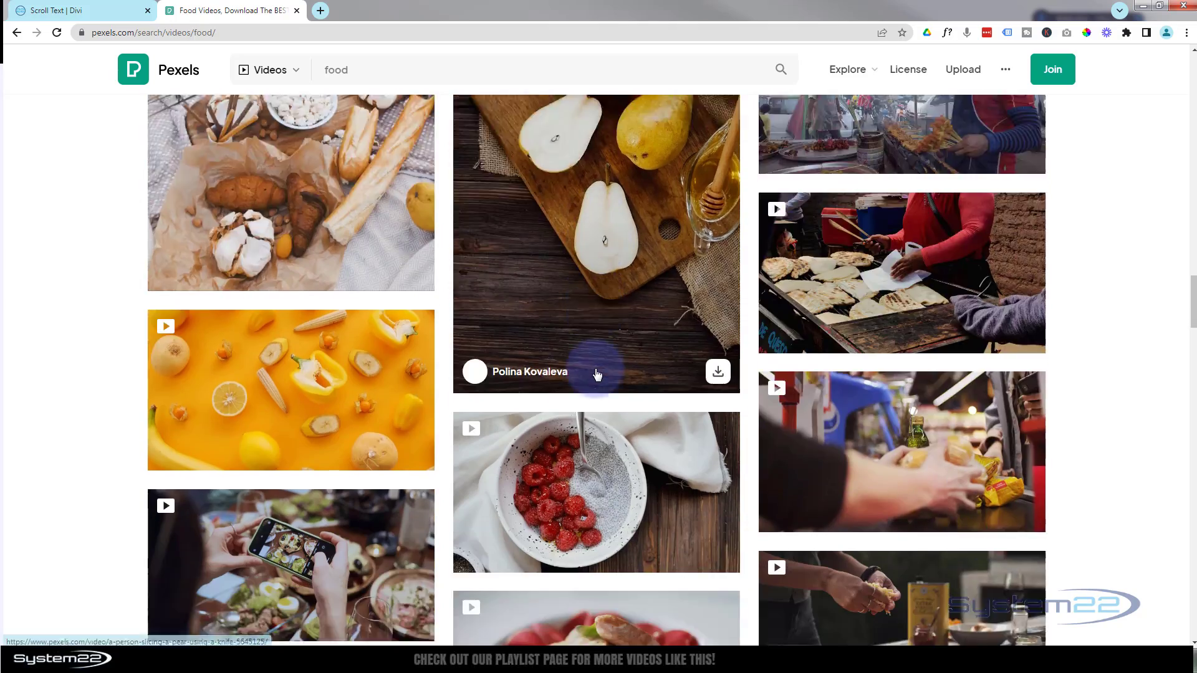
scroll(596, 374, down, 13)
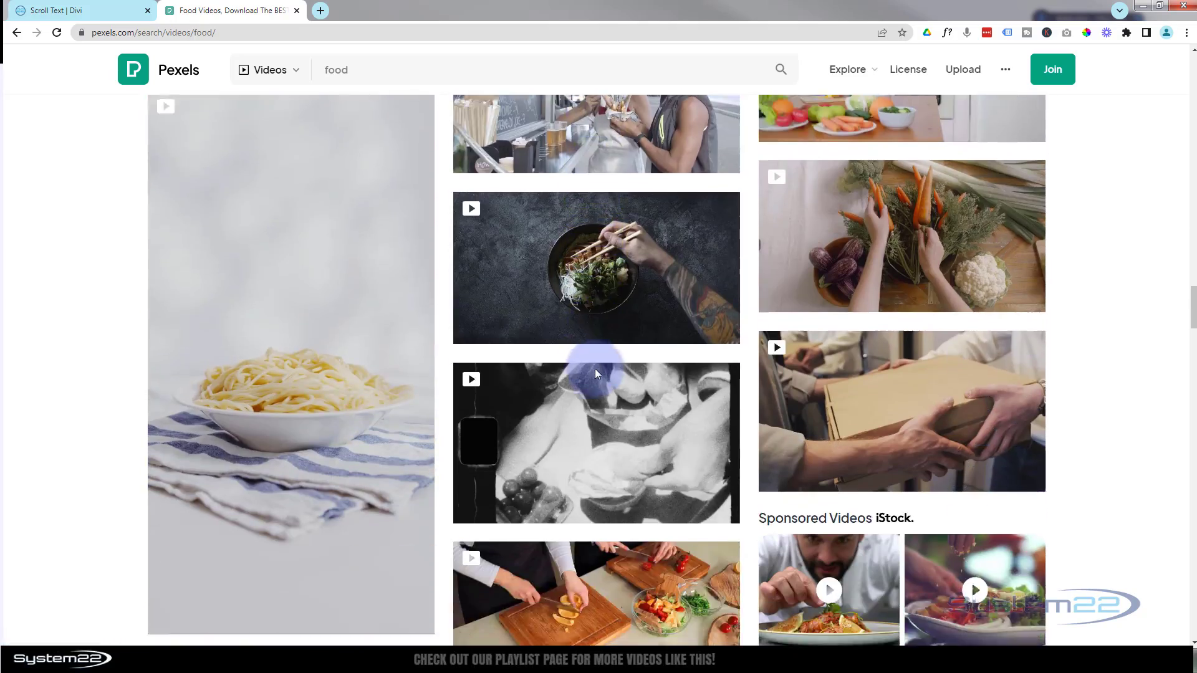
scroll(596, 374, down, 13)
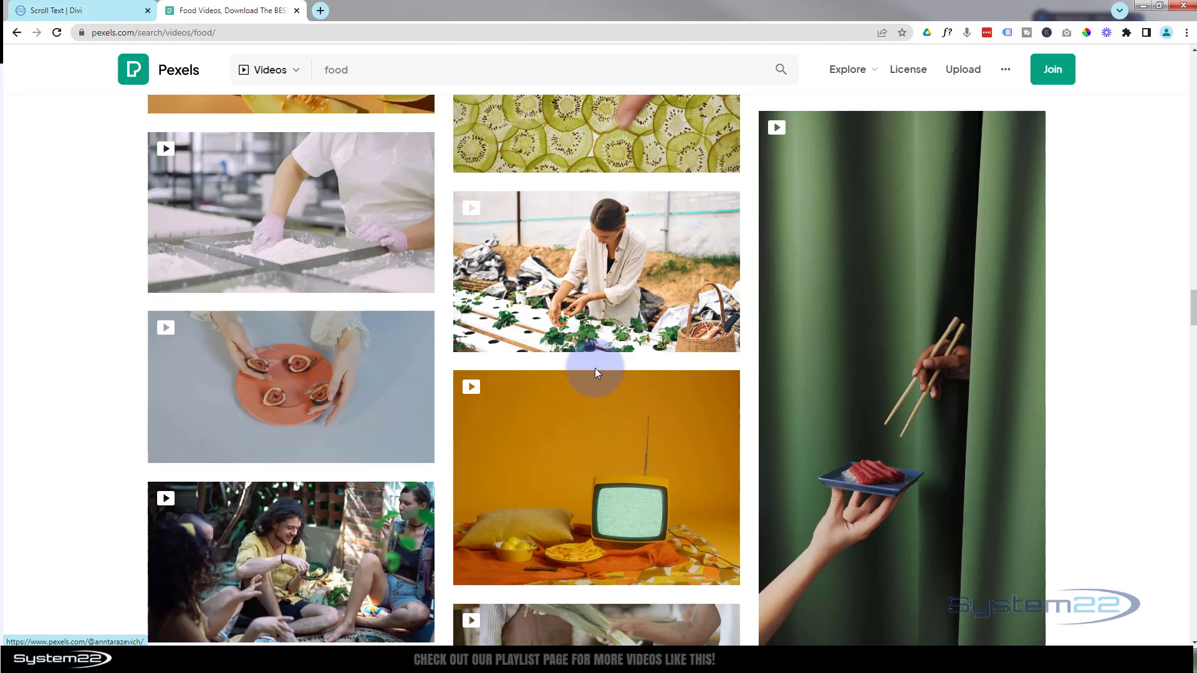
scroll(595, 373, down, 8)
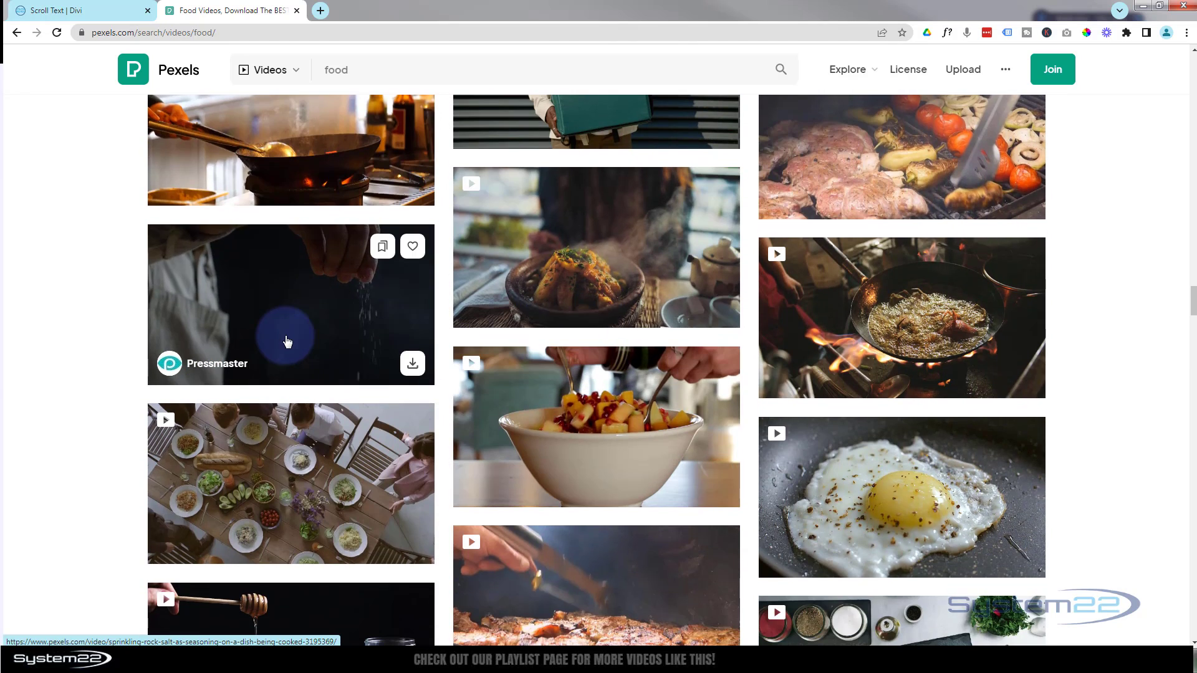
- Download the Sprinkling Rock Salt cooking video at HD 1280x720
click(302, 307)
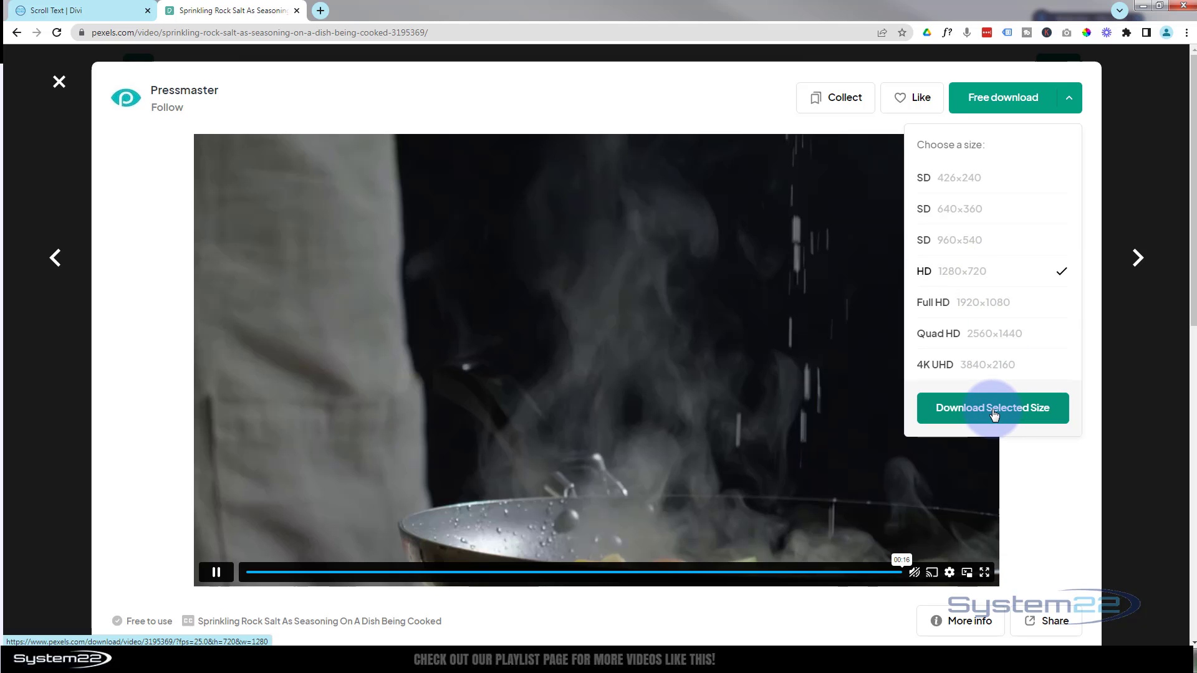
click(994, 409)
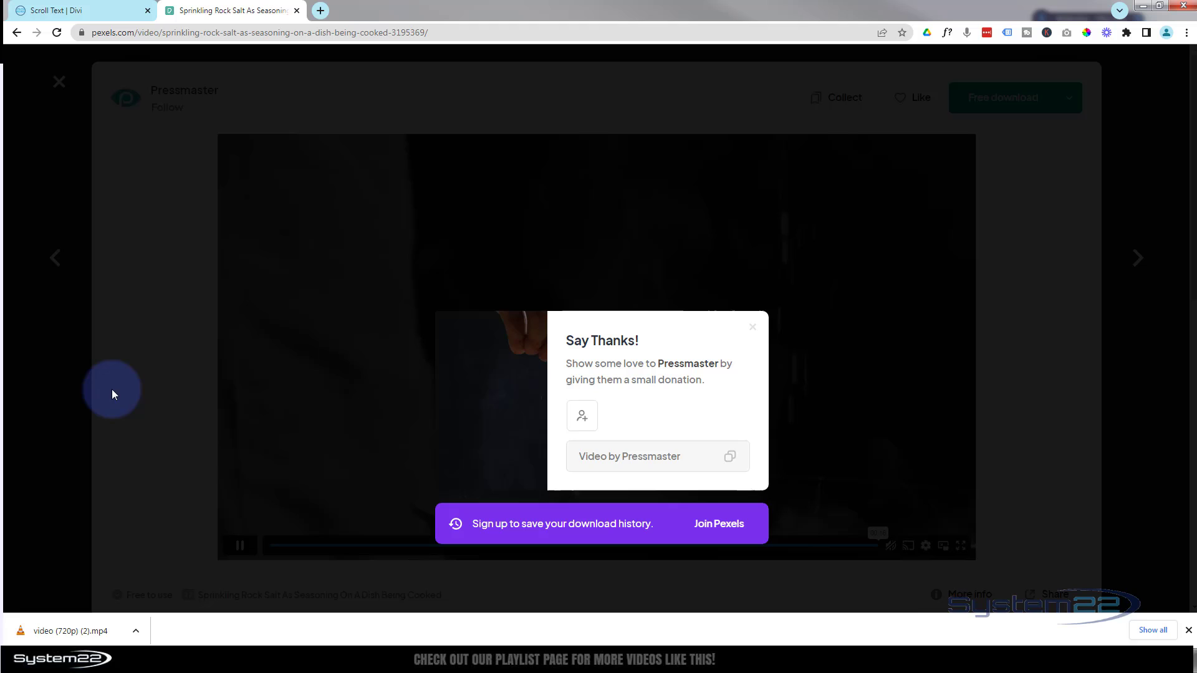
- Back in Divi, open the section's Background Video tab and the Add Background Video file picker
click(115, 14)
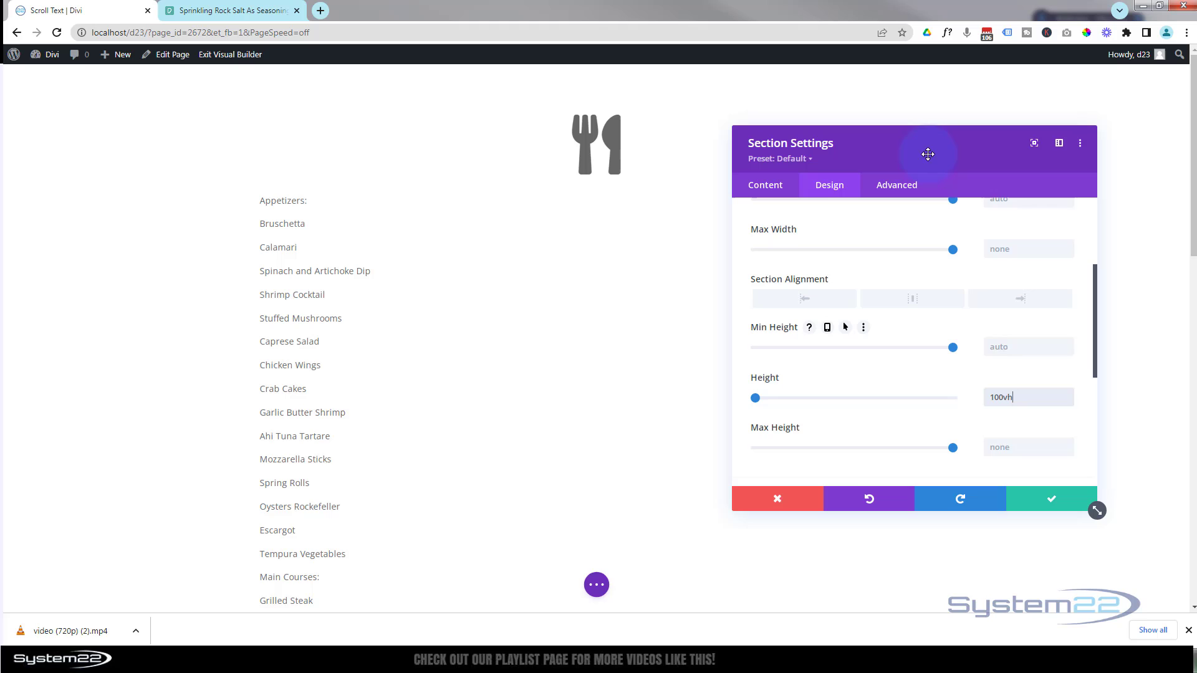
click(766, 185)
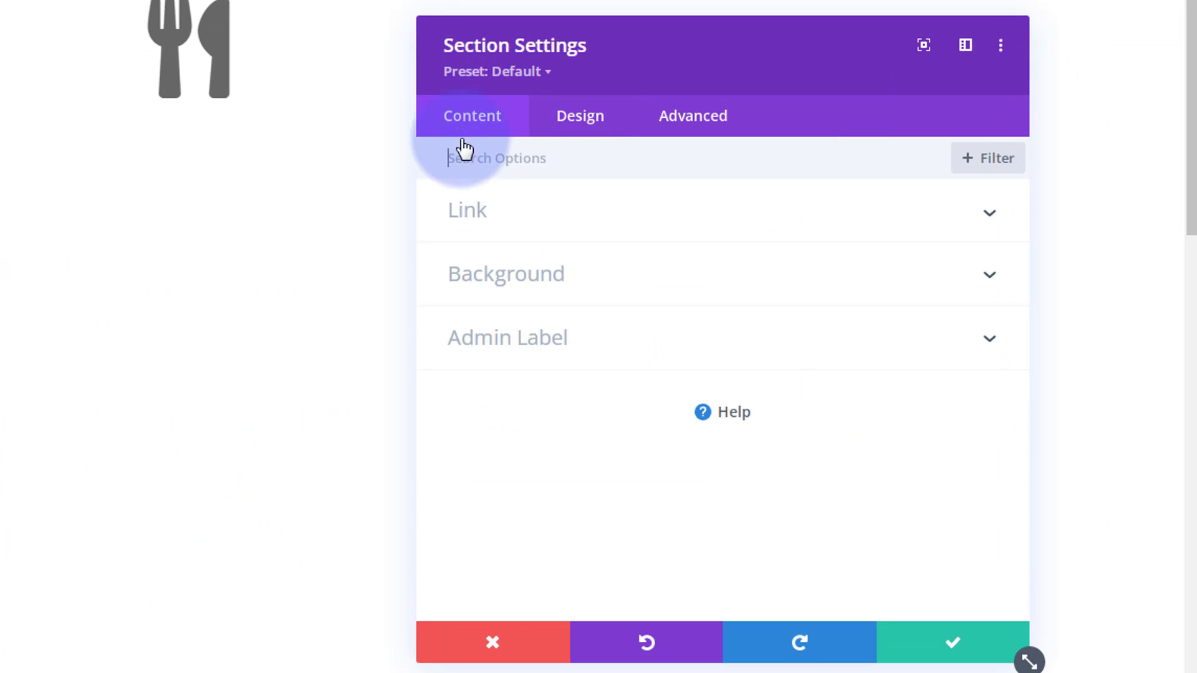
click(625, 290)
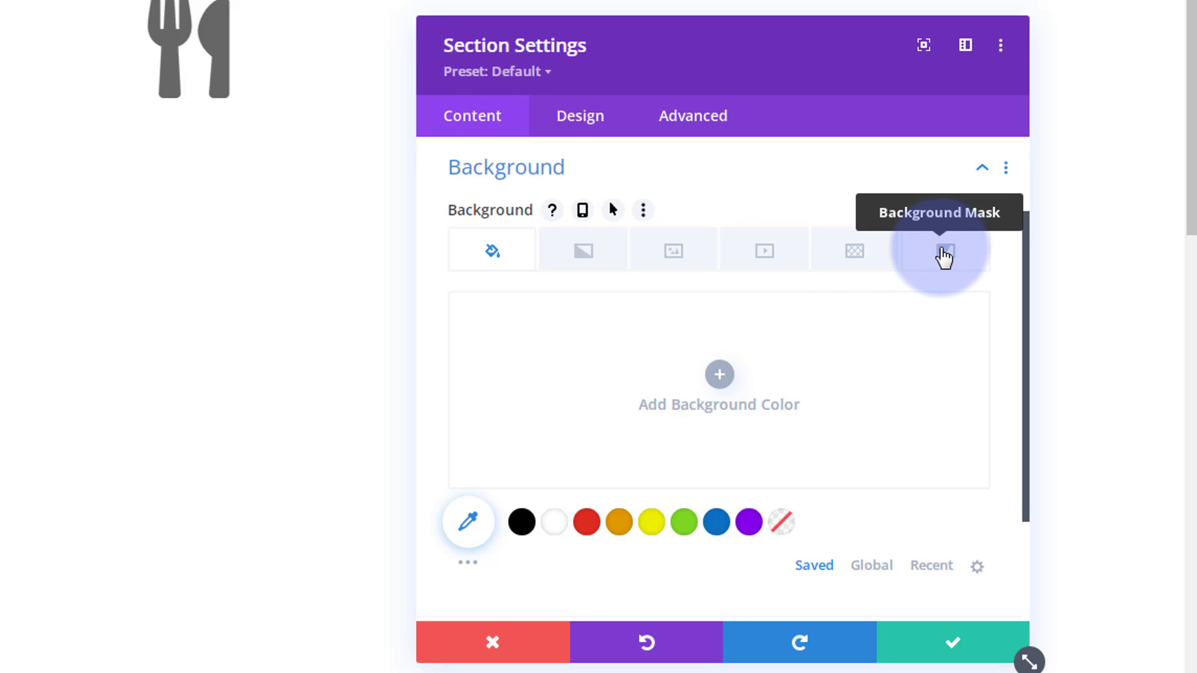
click(774, 256)
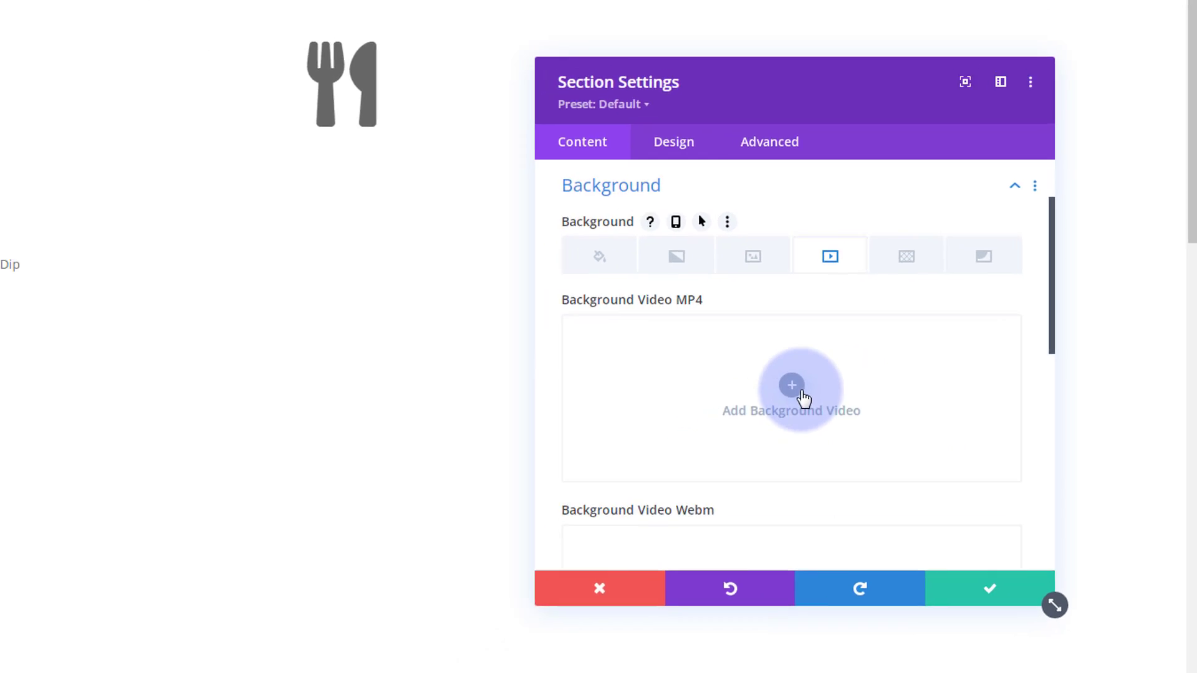
click(801, 392)
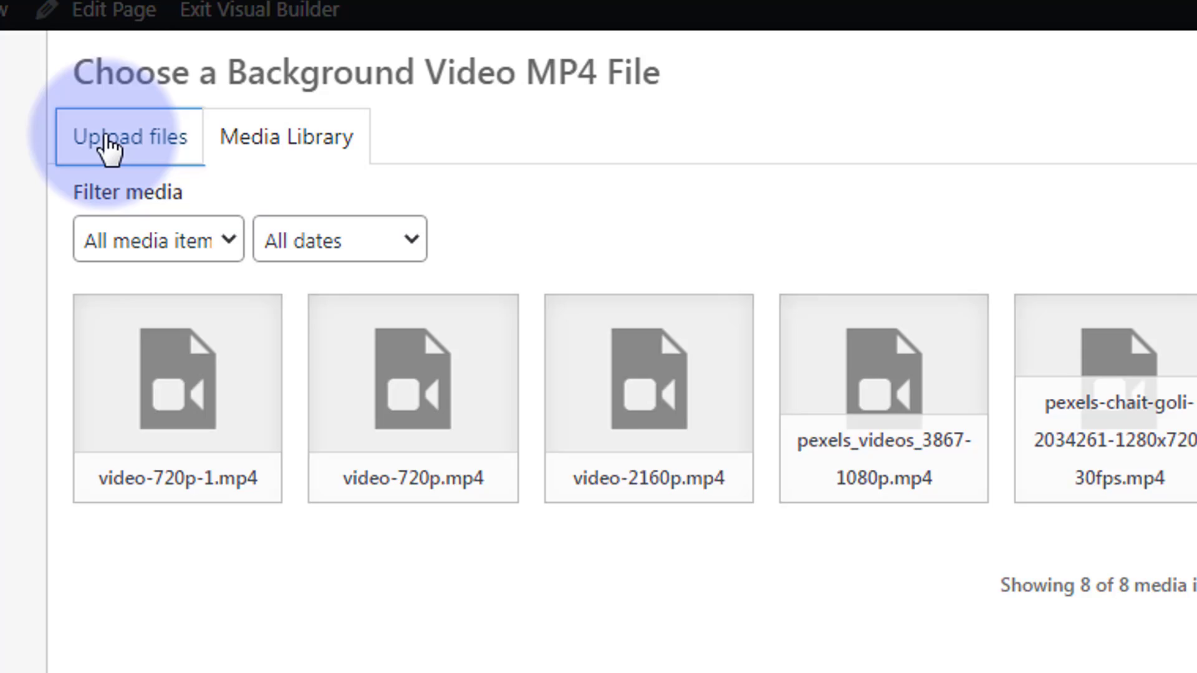
- Upload the downloaded salt-sprinkling MP4 as the section's background video and save the section
click(111, 149)
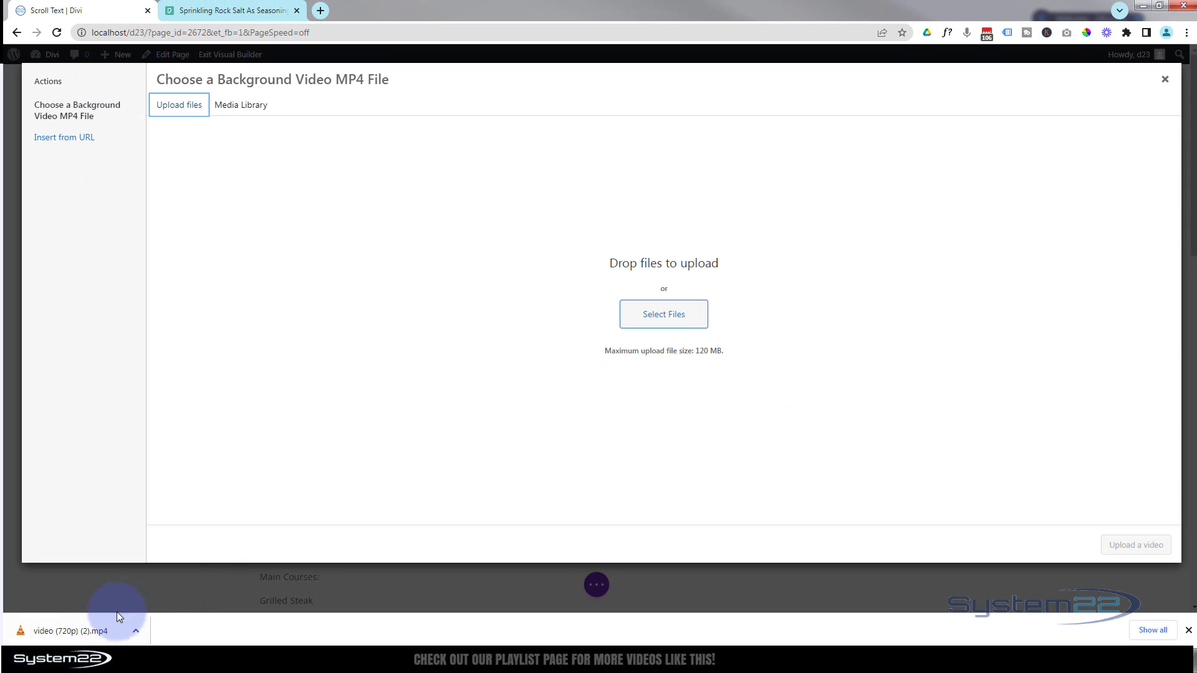
drag(72, 629, 592, 248)
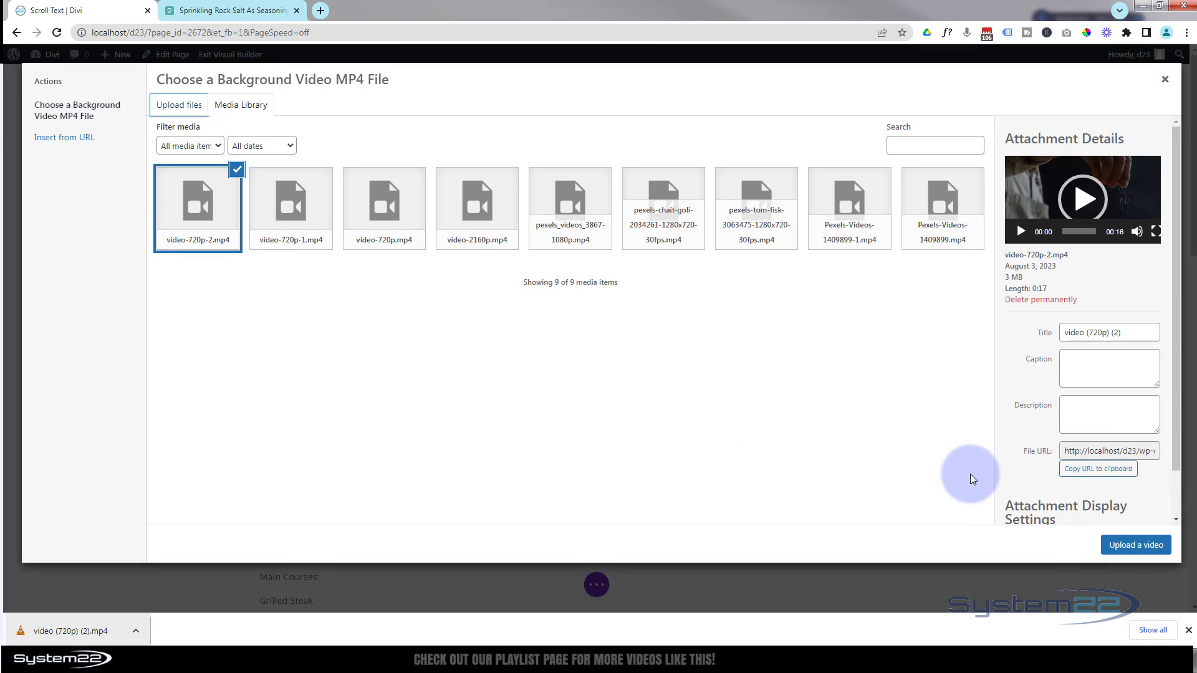
click(1128, 548)
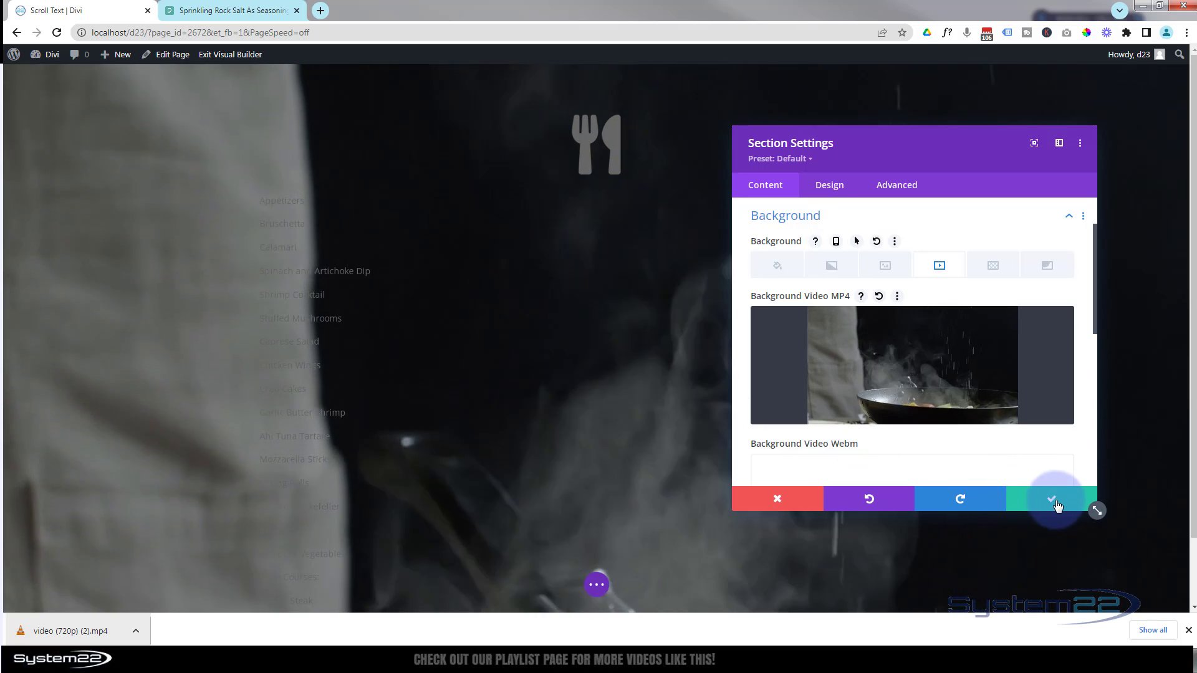
click(1053, 499)
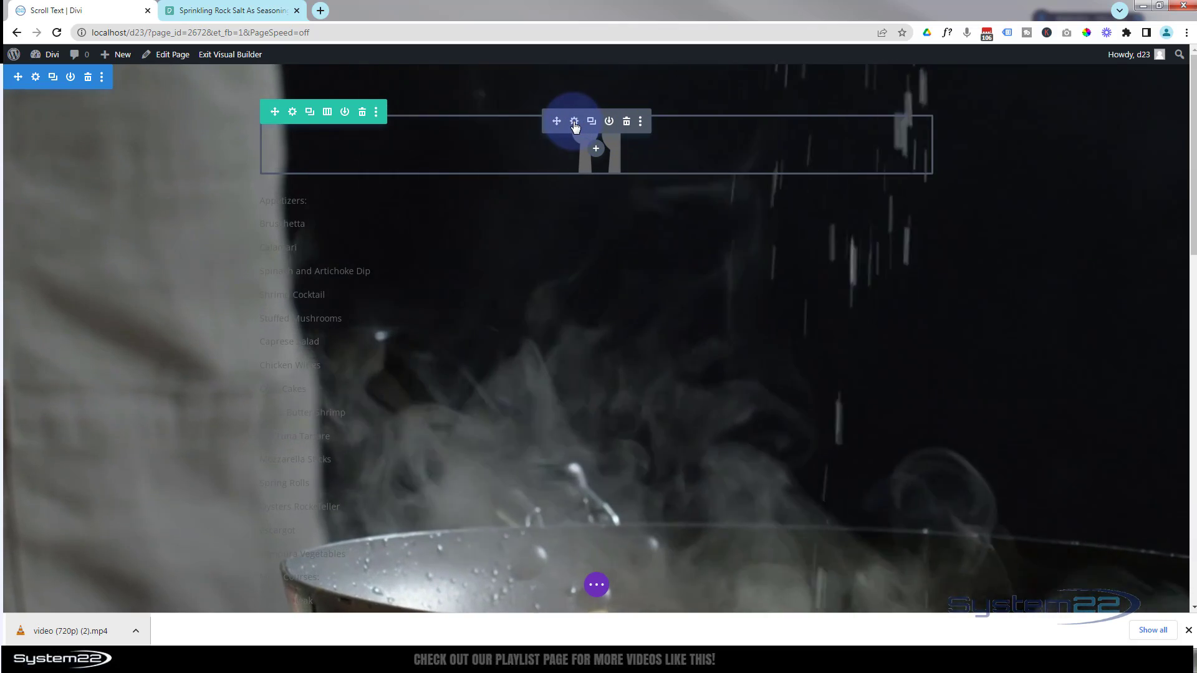
- Set the fork-and-knife icon's colour to white
click(581, 124)
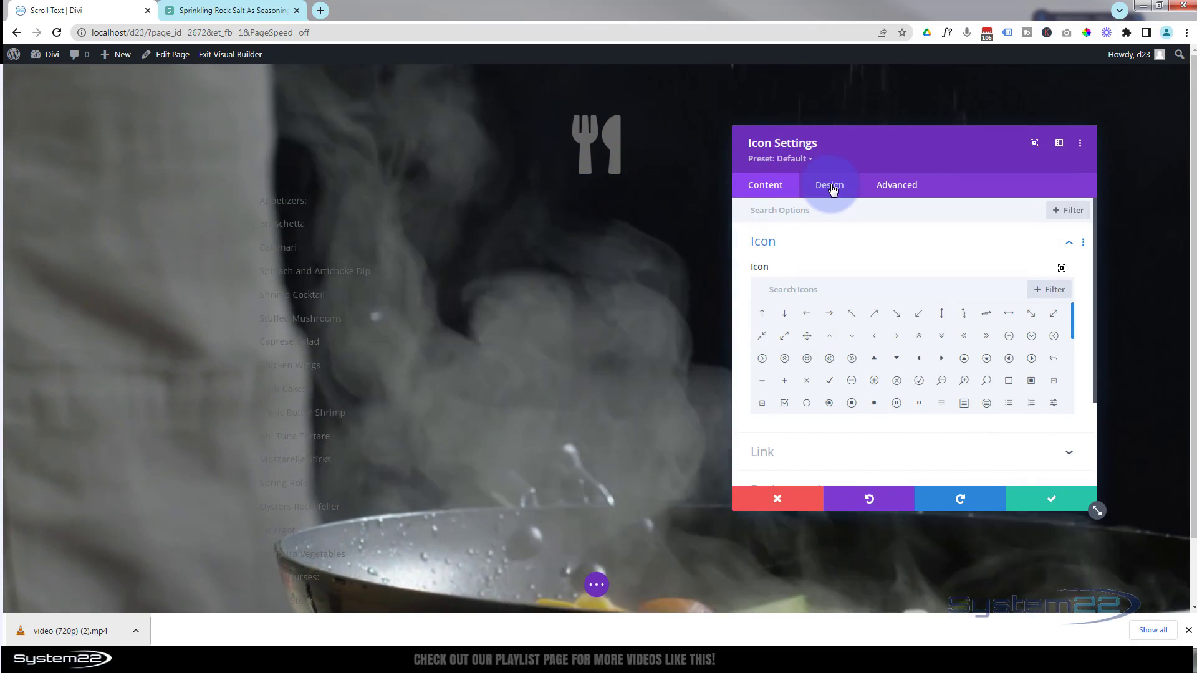
click(829, 185)
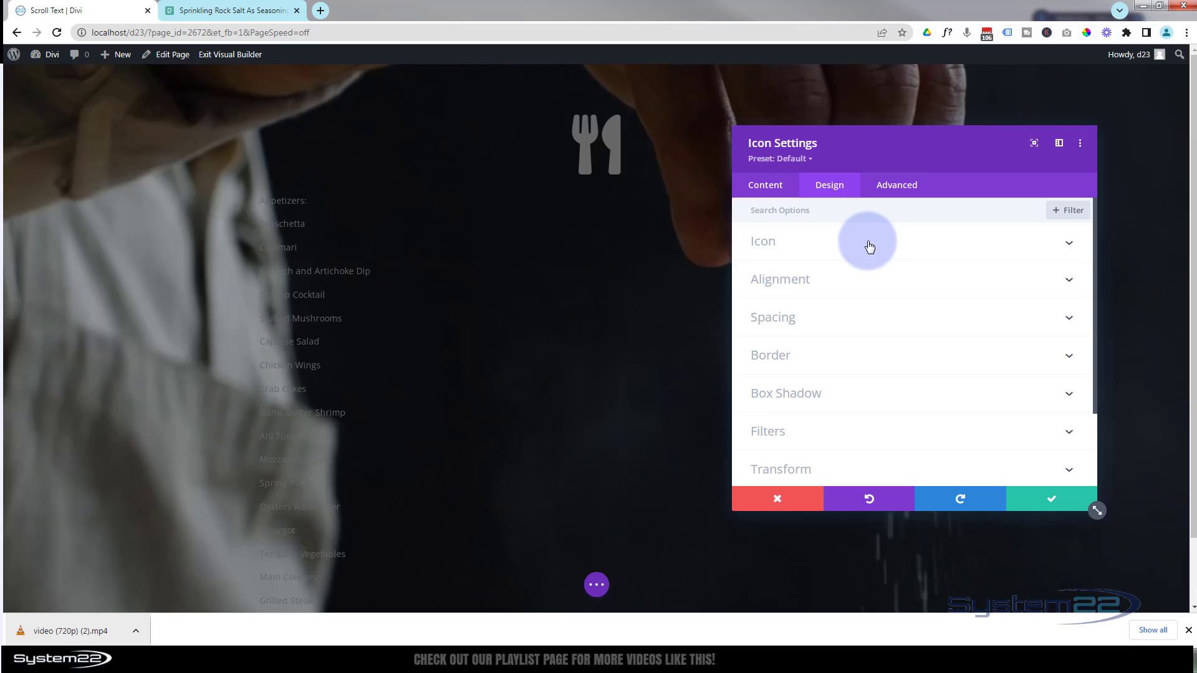
click(870, 250)
click(815, 295)
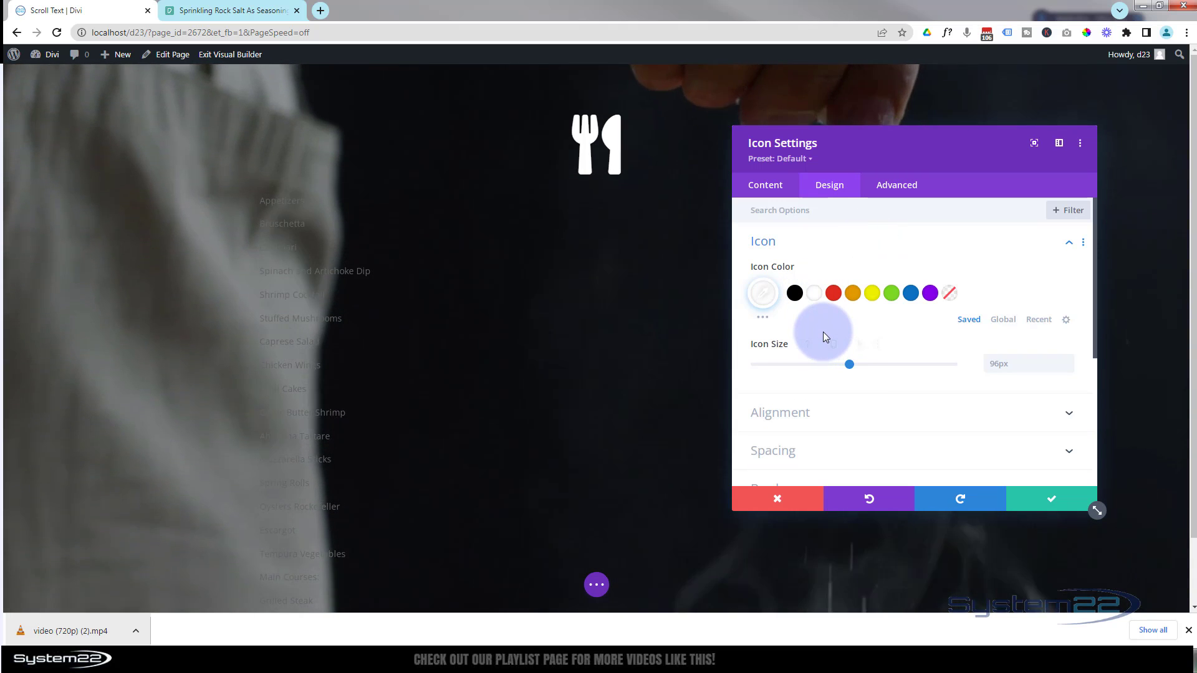
scroll(823, 332, down, 2)
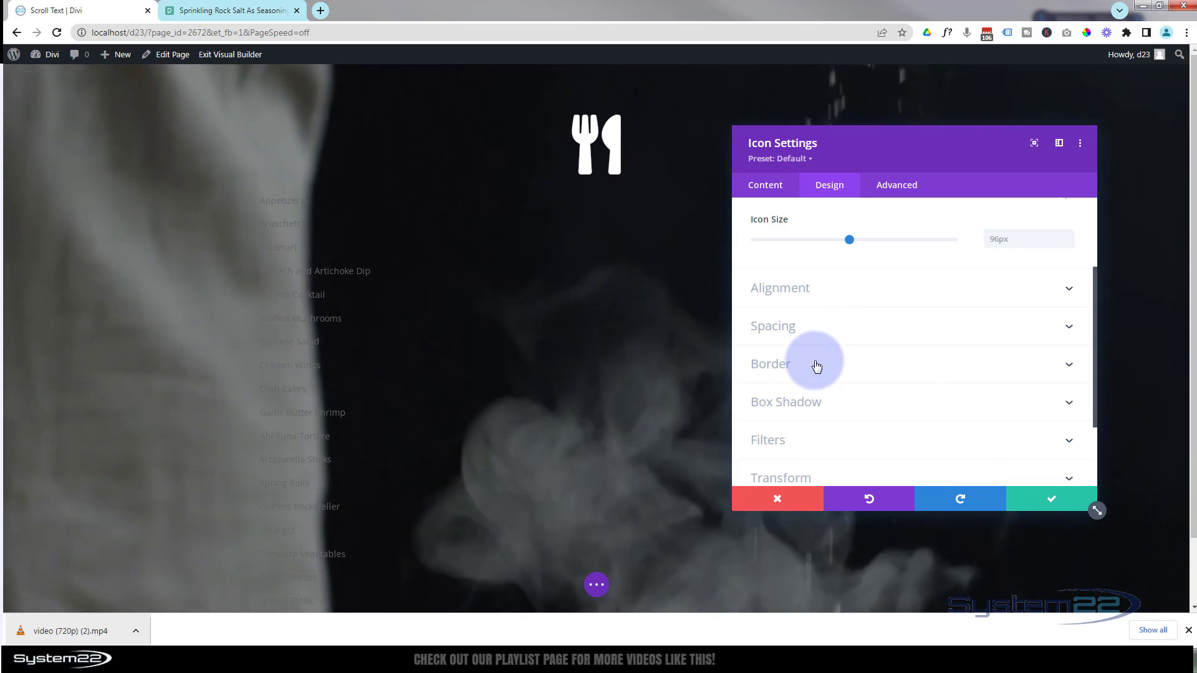
- Give the icon a white border 3px wide
click(817, 366)
scroll(872, 410, down, 3)
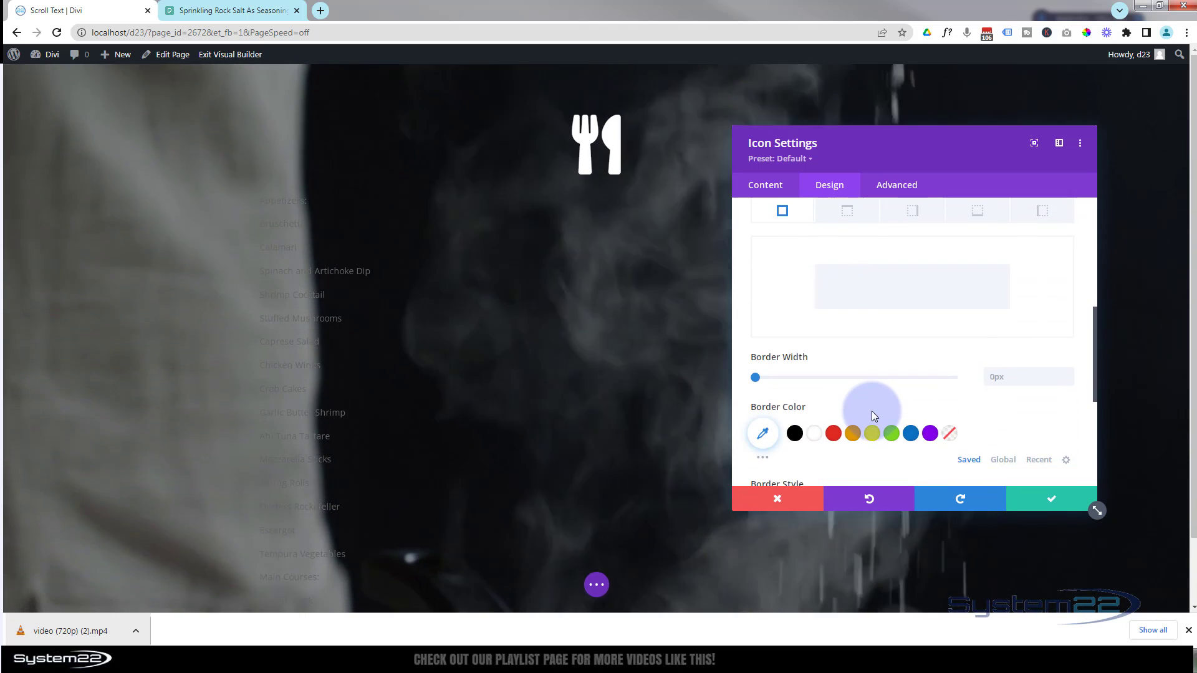
scroll(872, 414, down, 1)
click(815, 373)
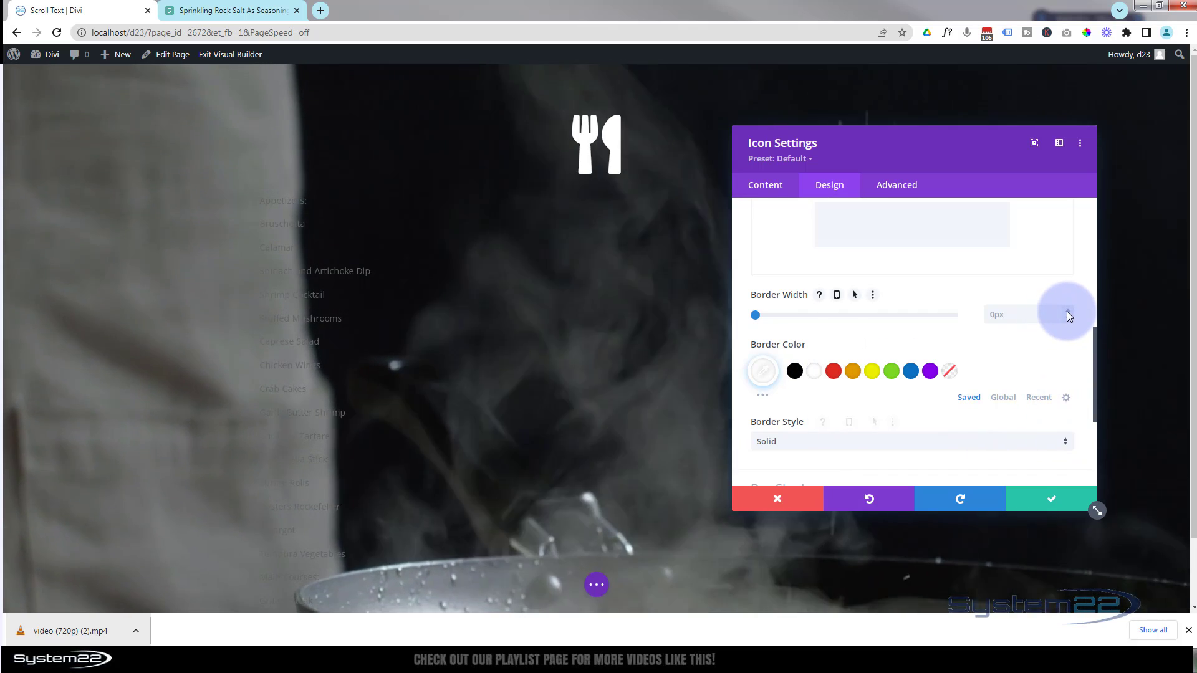
click(1067, 310)
click(1067, 309)
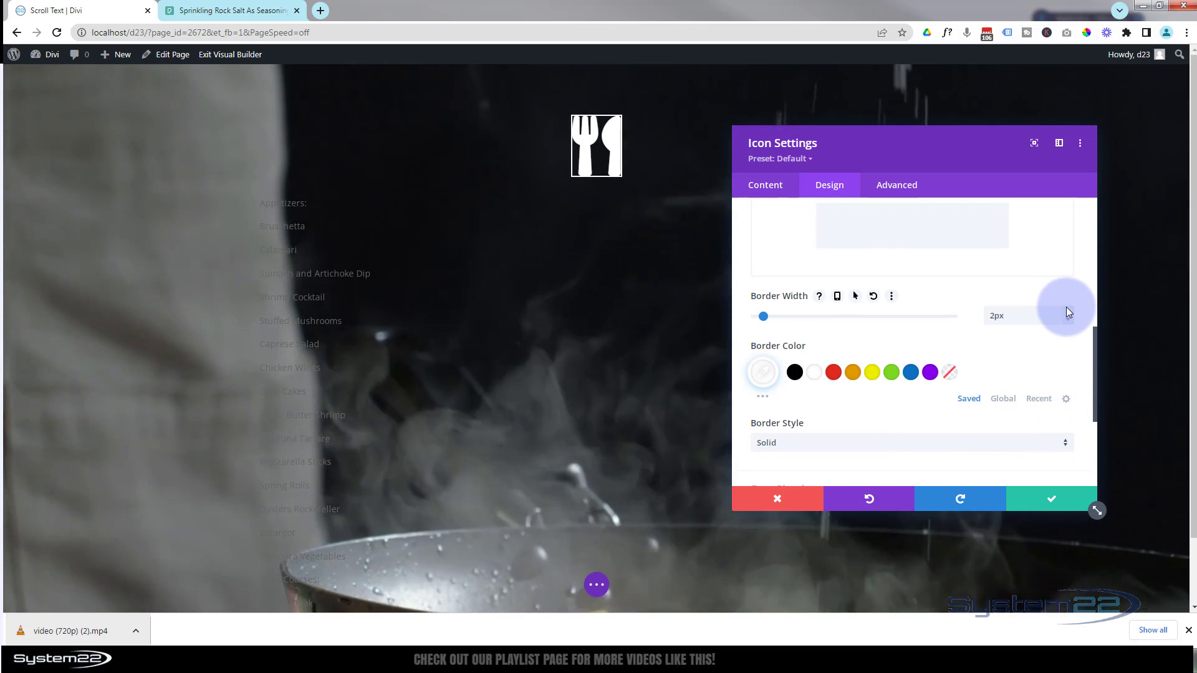
click(1066, 309)
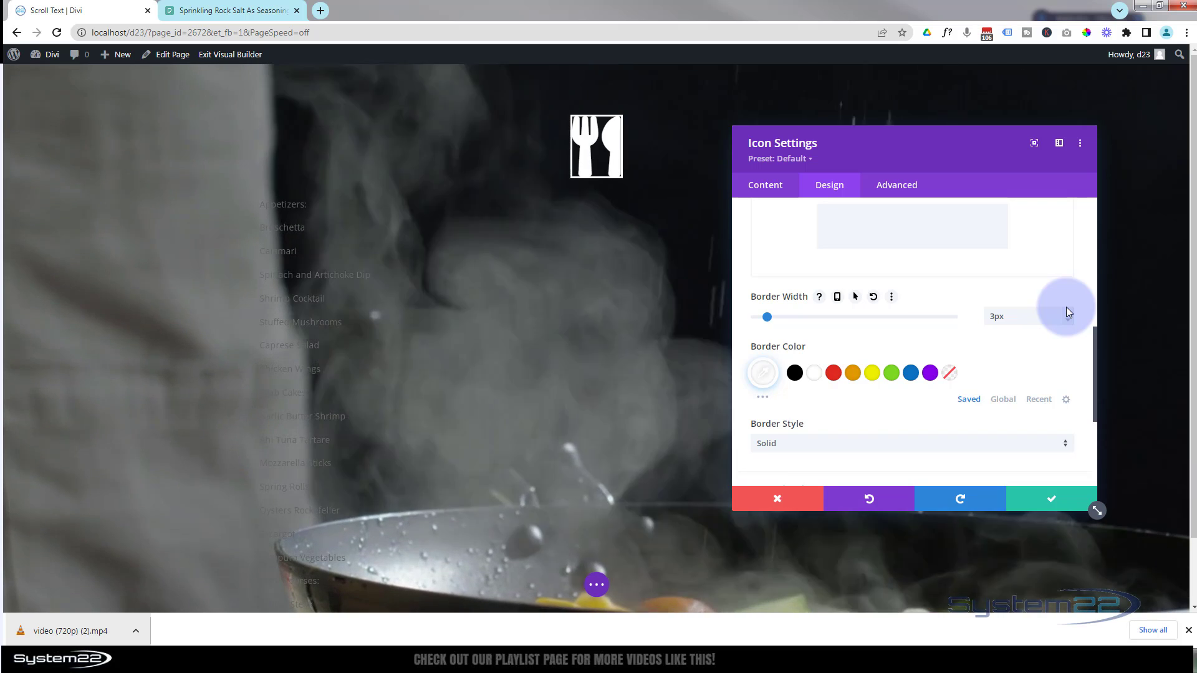
scroll(943, 353, up, 2)
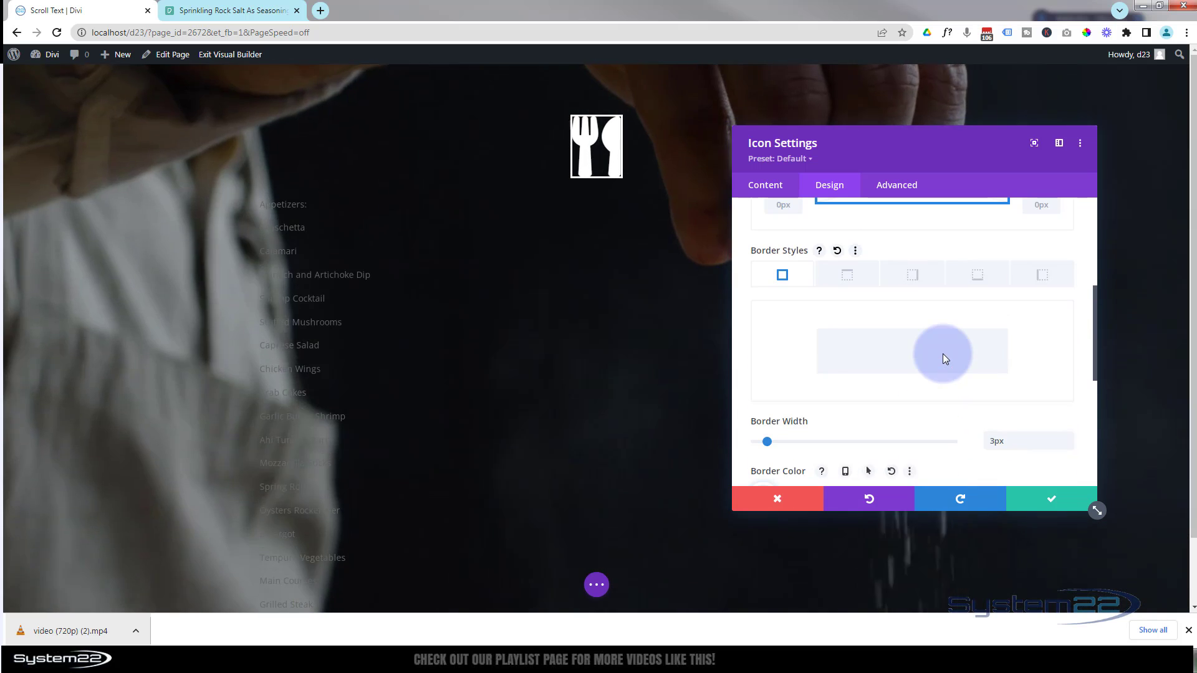
scroll(943, 353, up, 3)
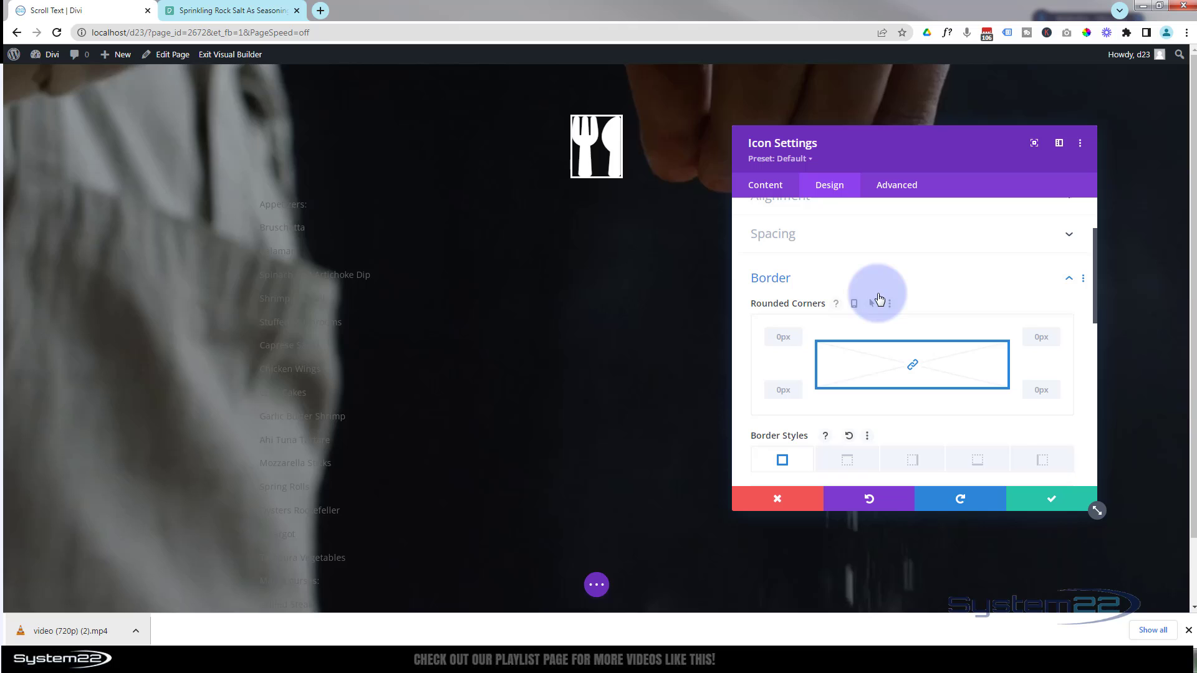
click(840, 278)
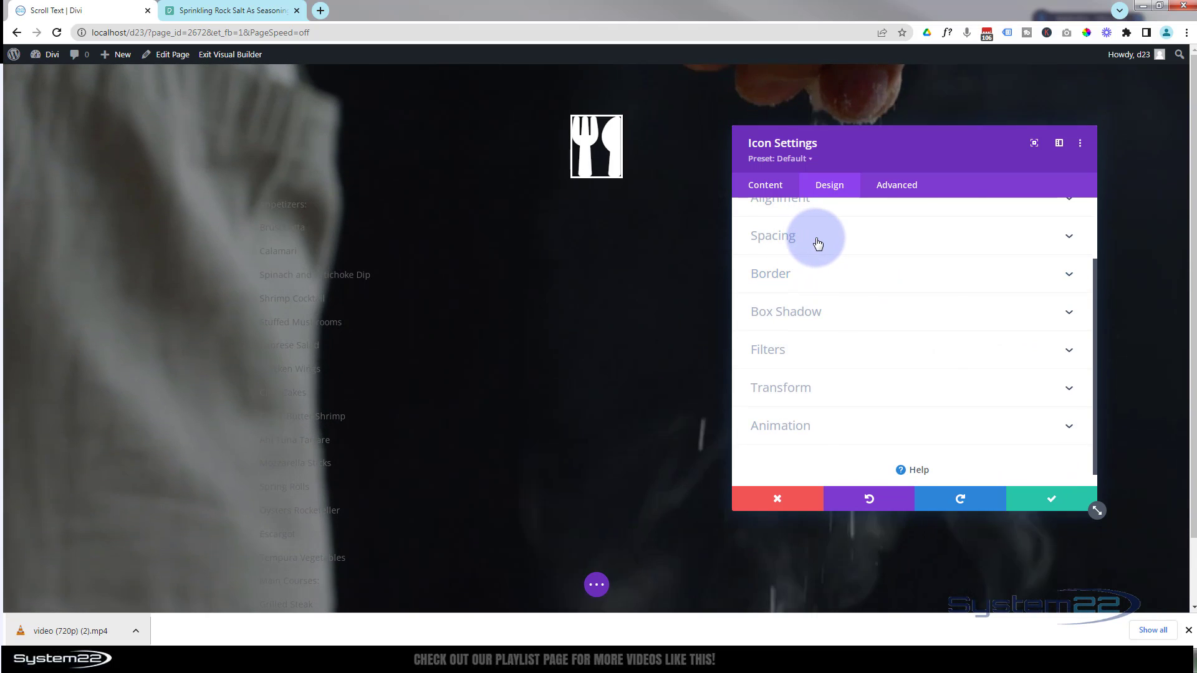
- Apply linked 20px padding on all sides of the icon and save its settings
click(818, 243)
click(786, 325)
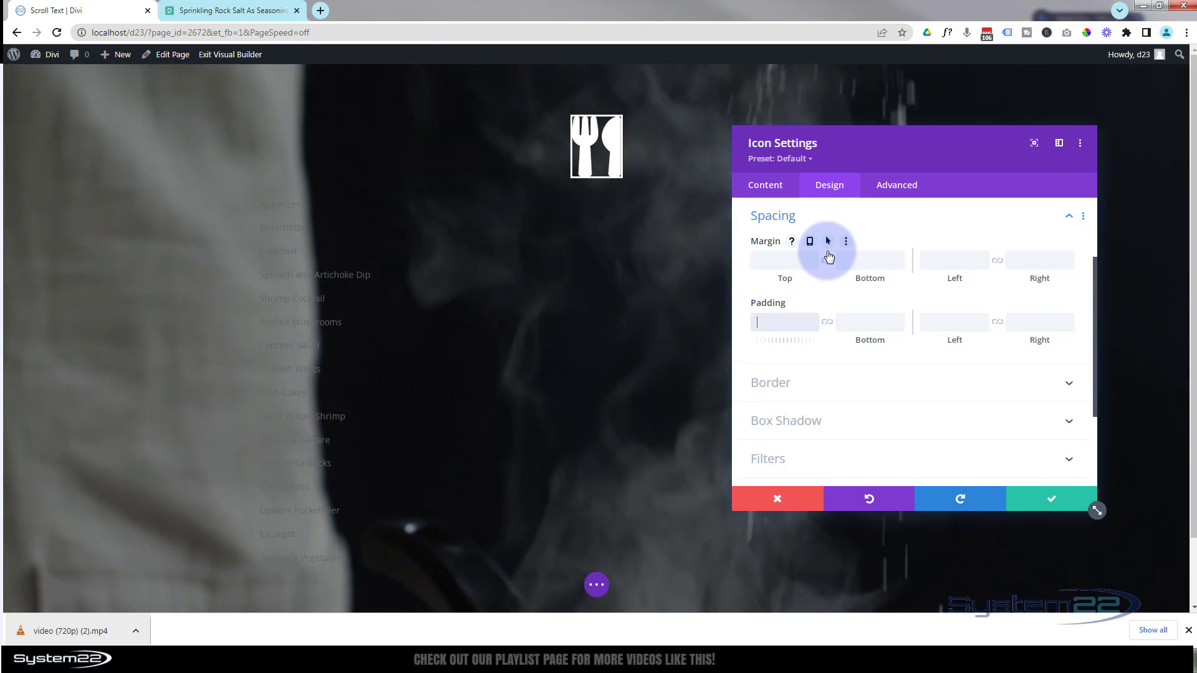
text(20)
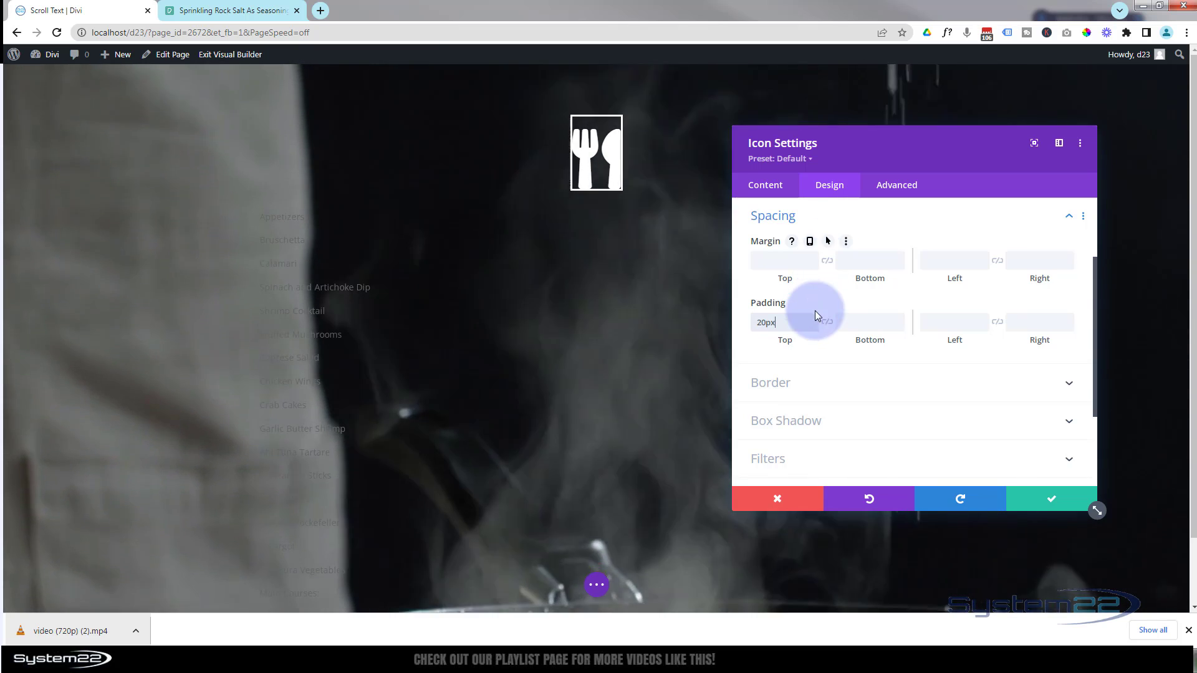
click(827, 323)
click(937, 319)
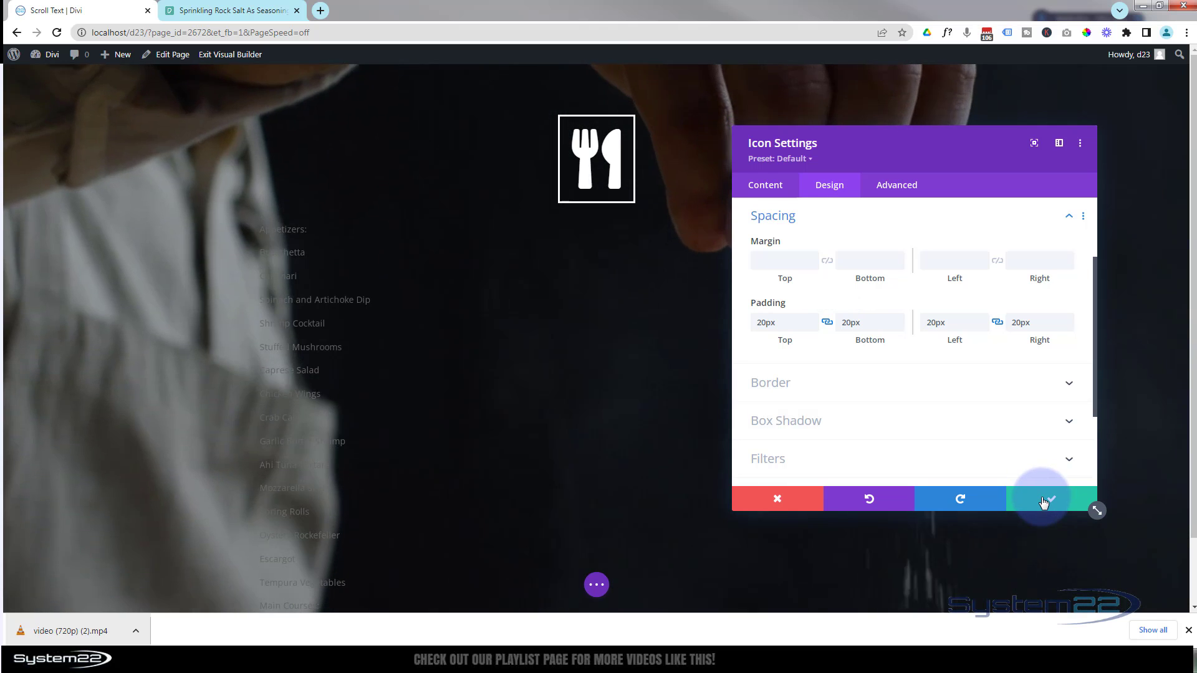
click(1043, 497)
mouse_move(291, 354)
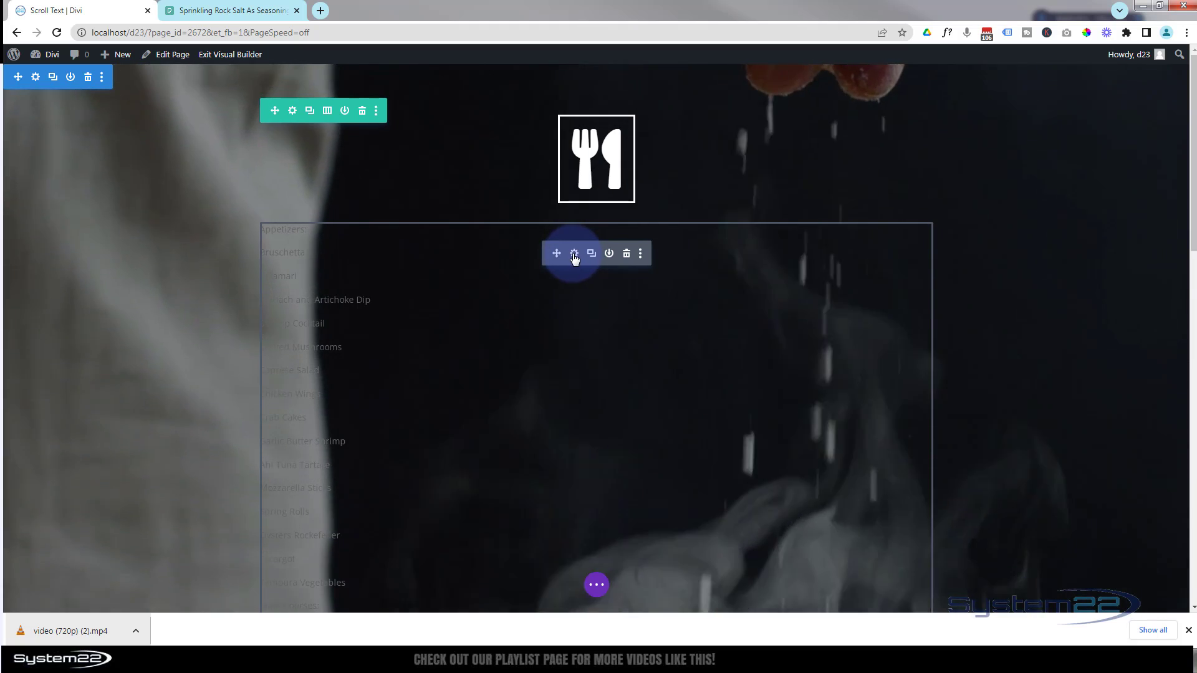
- Give the menu list text a Semi Bold font weight and white text colour
click(574, 254)
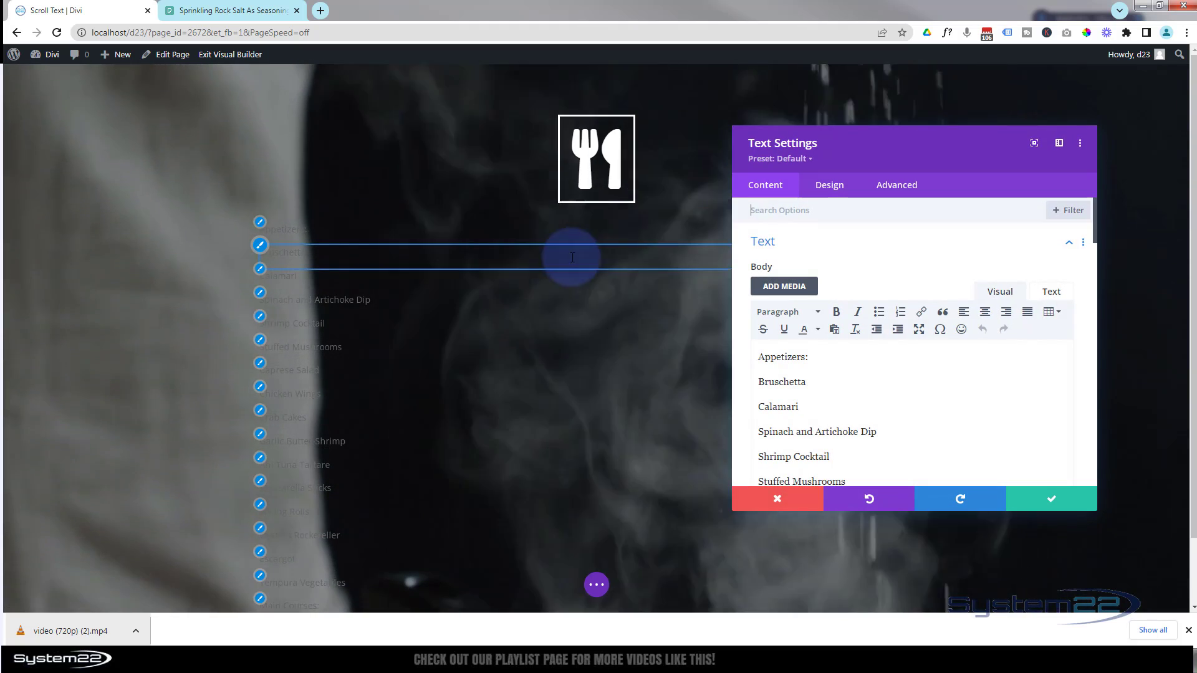
click(836, 186)
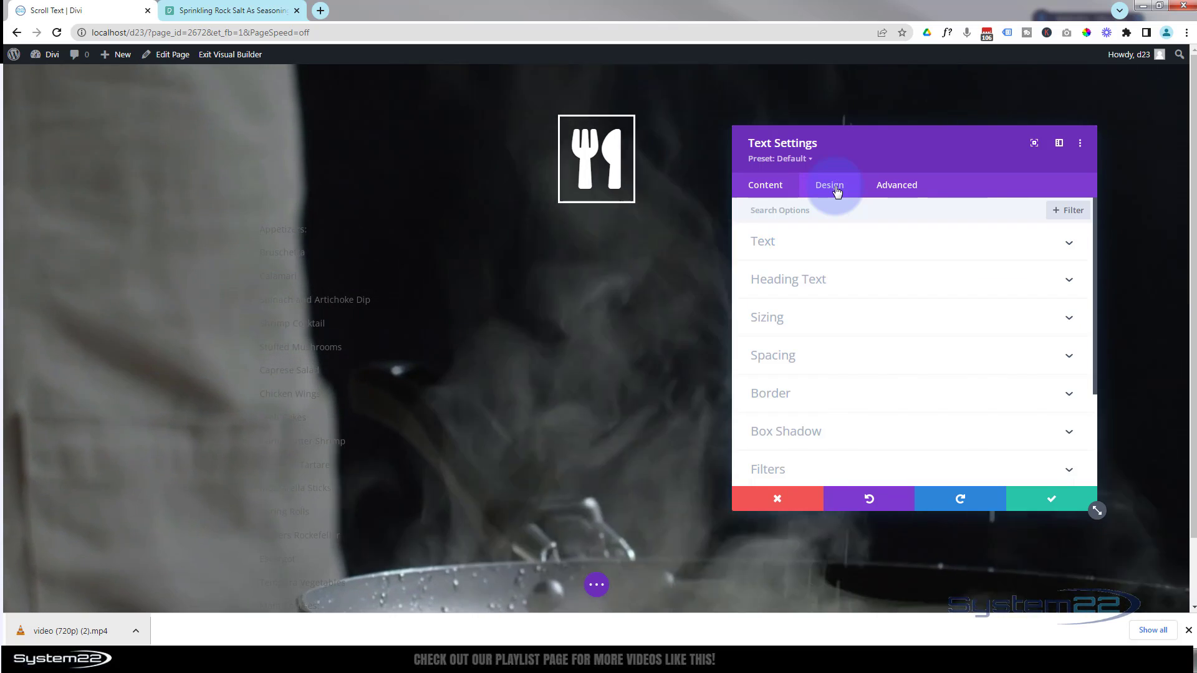
click(855, 242)
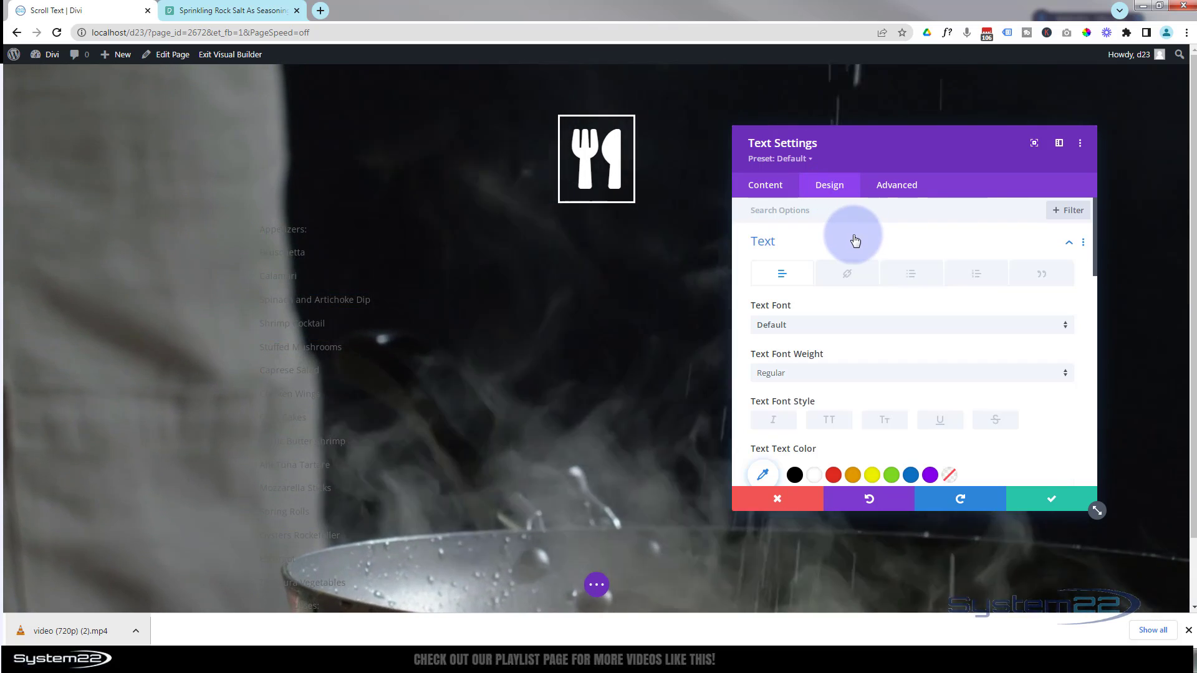
scroll(873, 316, down, 2)
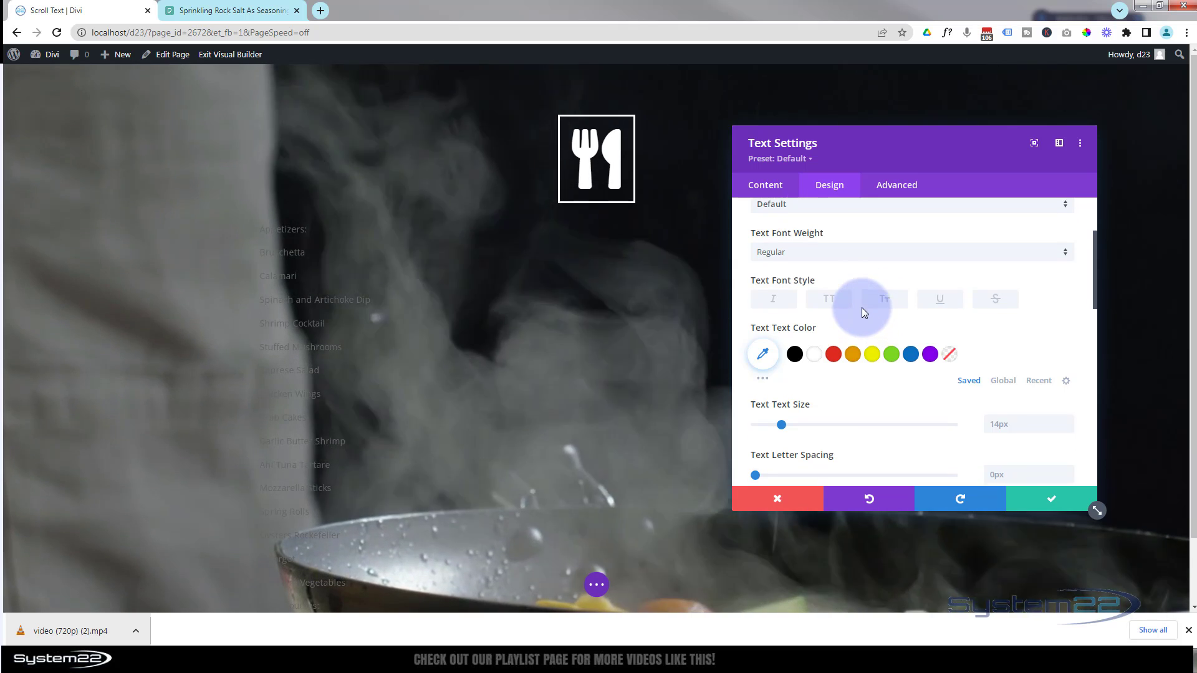
scroll(862, 312, up, 1)
click(836, 312)
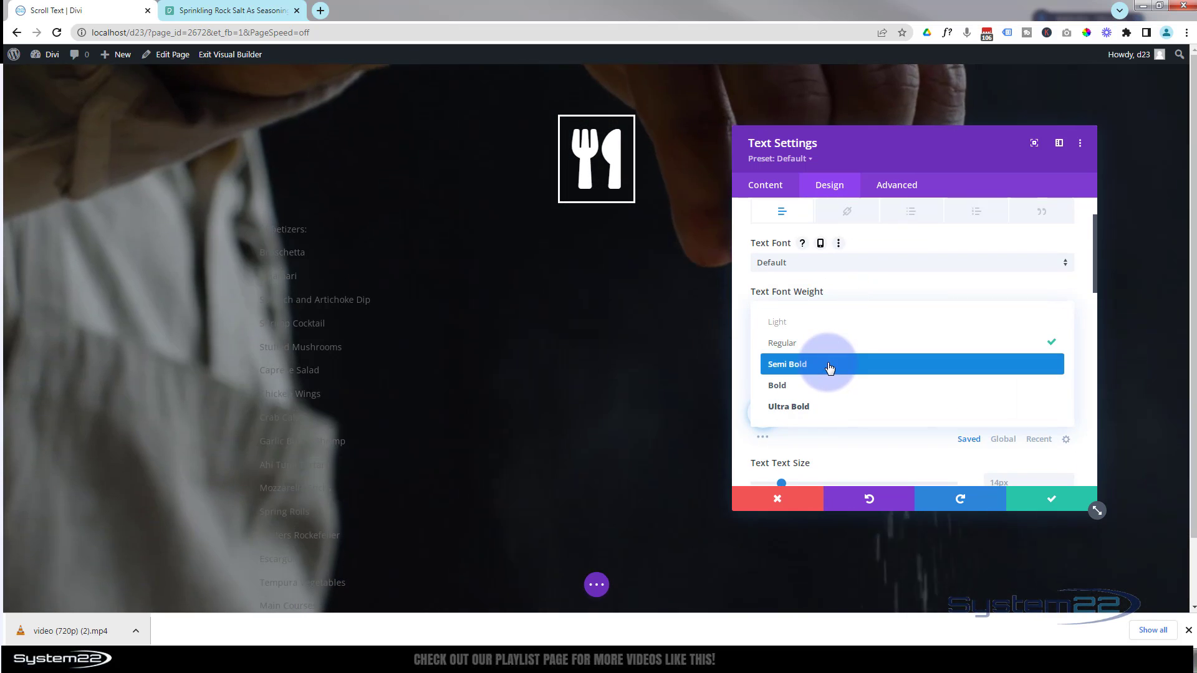
click(829, 366)
scroll(823, 362, down, 1)
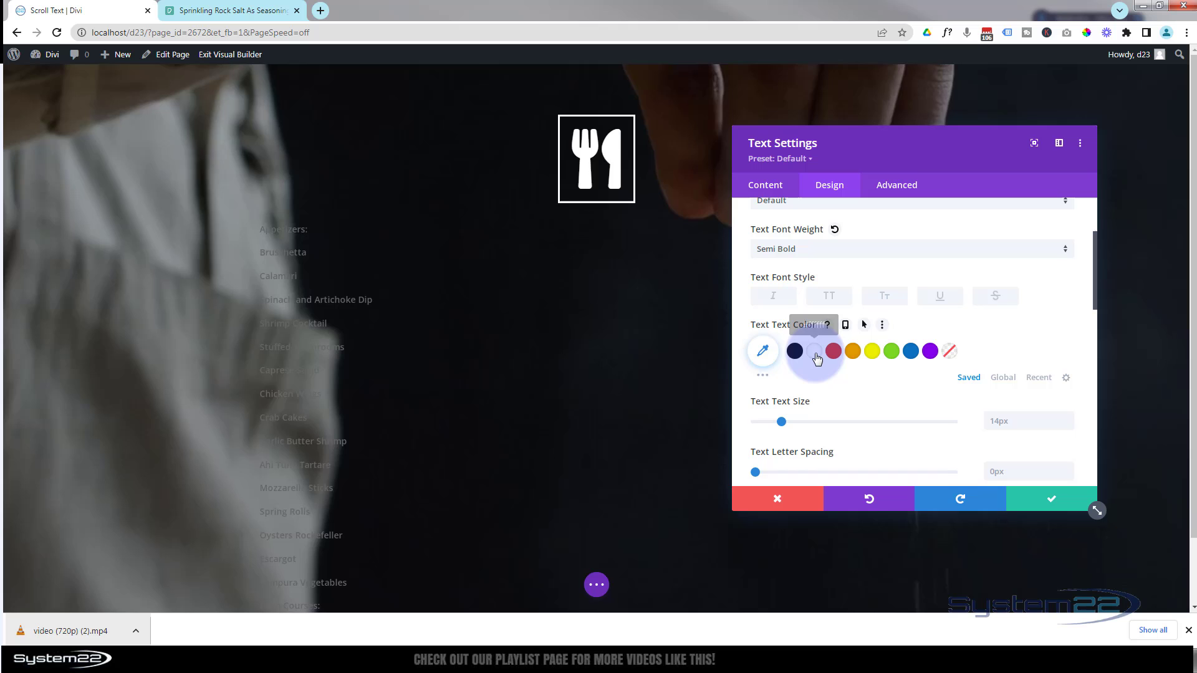
click(815, 353)
- Centre the menu list text and set its Text Size to 18px
scroll(842, 353, down, 3)
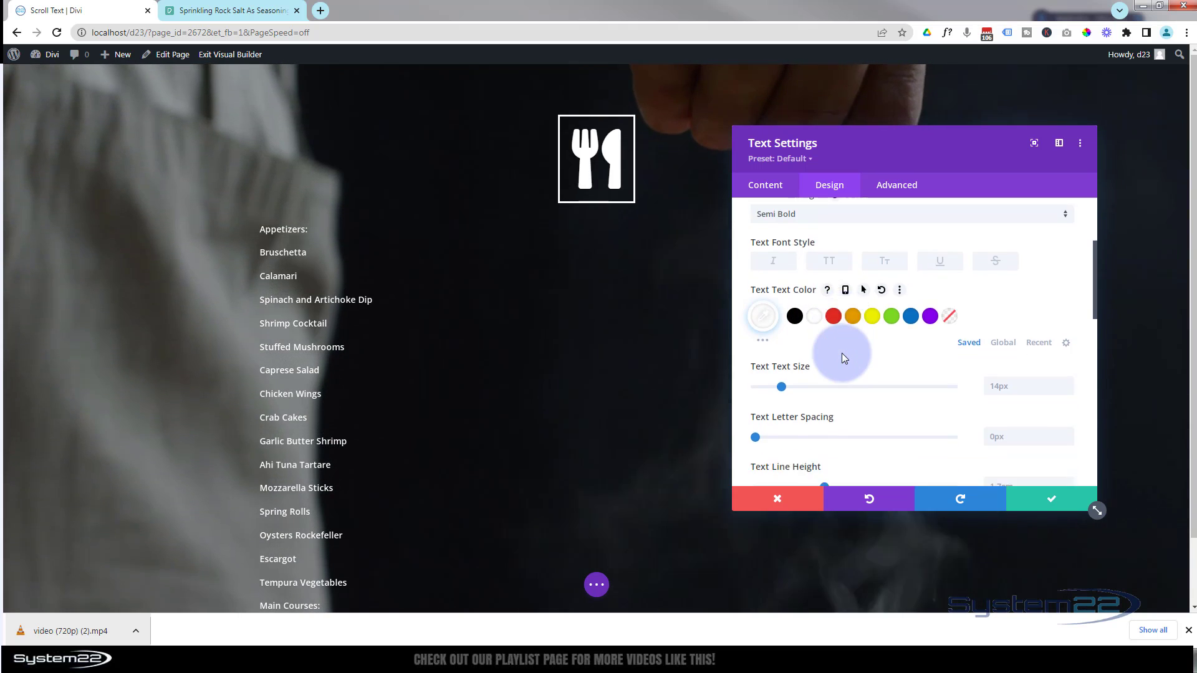
scroll(842, 353, down, 3)
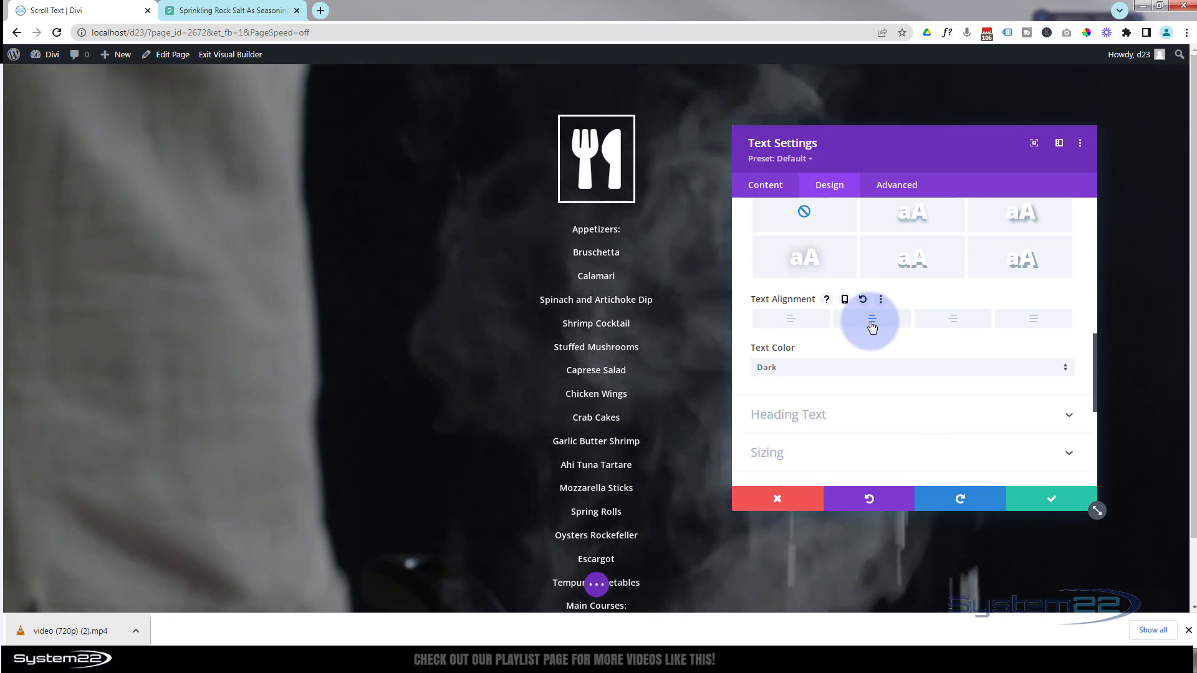
scroll(871, 326, up, 3)
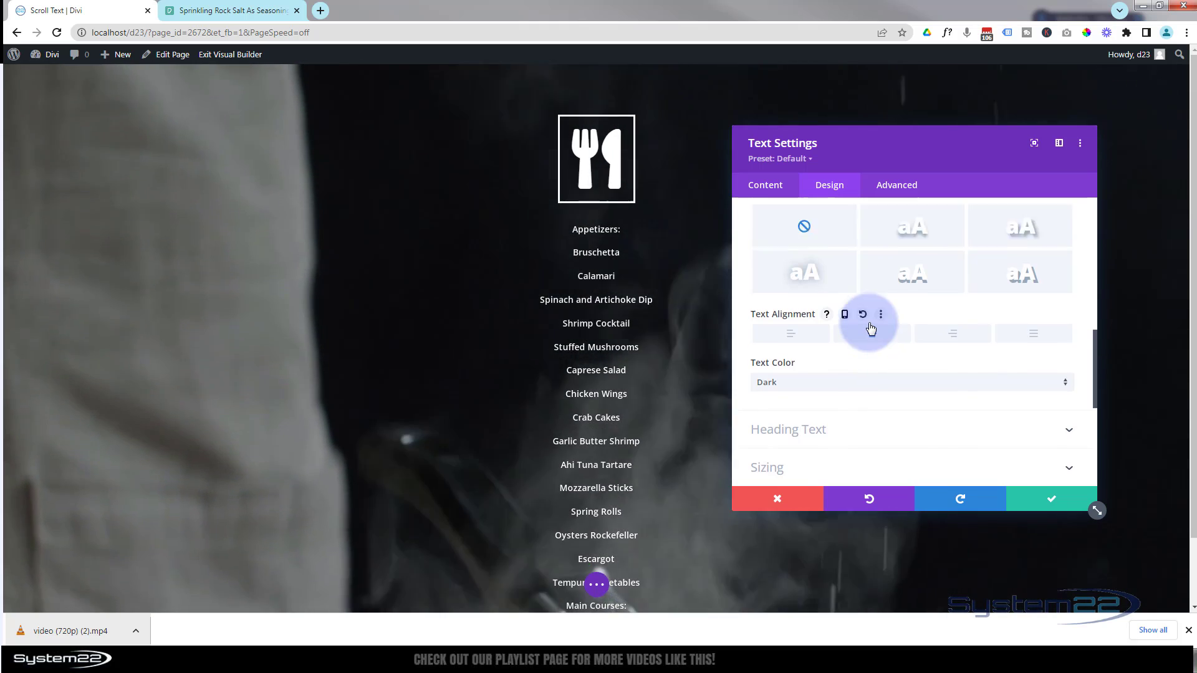
scroll(869, 323, up, 1)
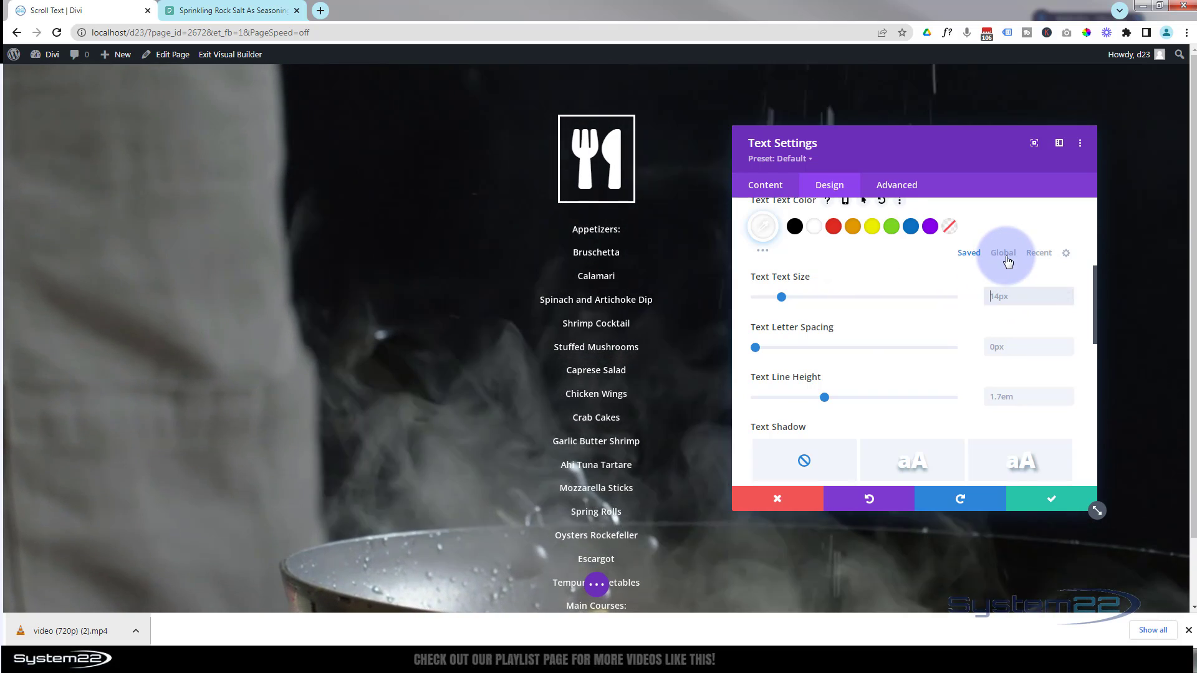
text(px)
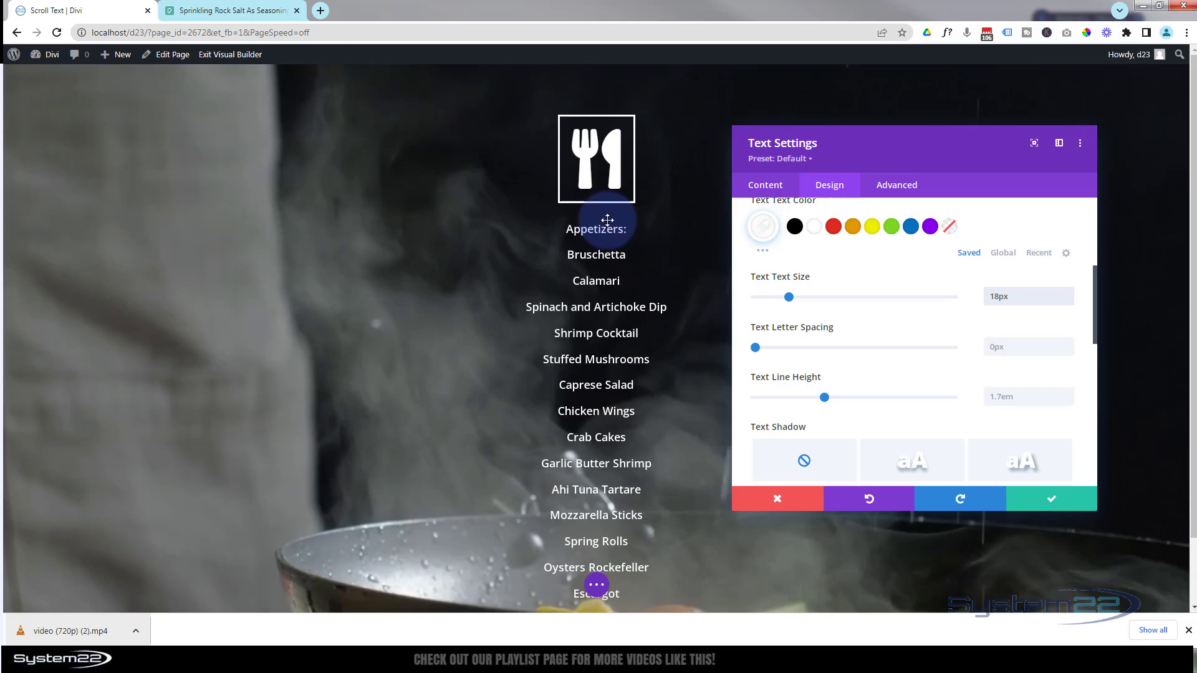
- Add blank lines around 'Appetizers:' in the Body editor and make it Heading 3
click(765, 186)
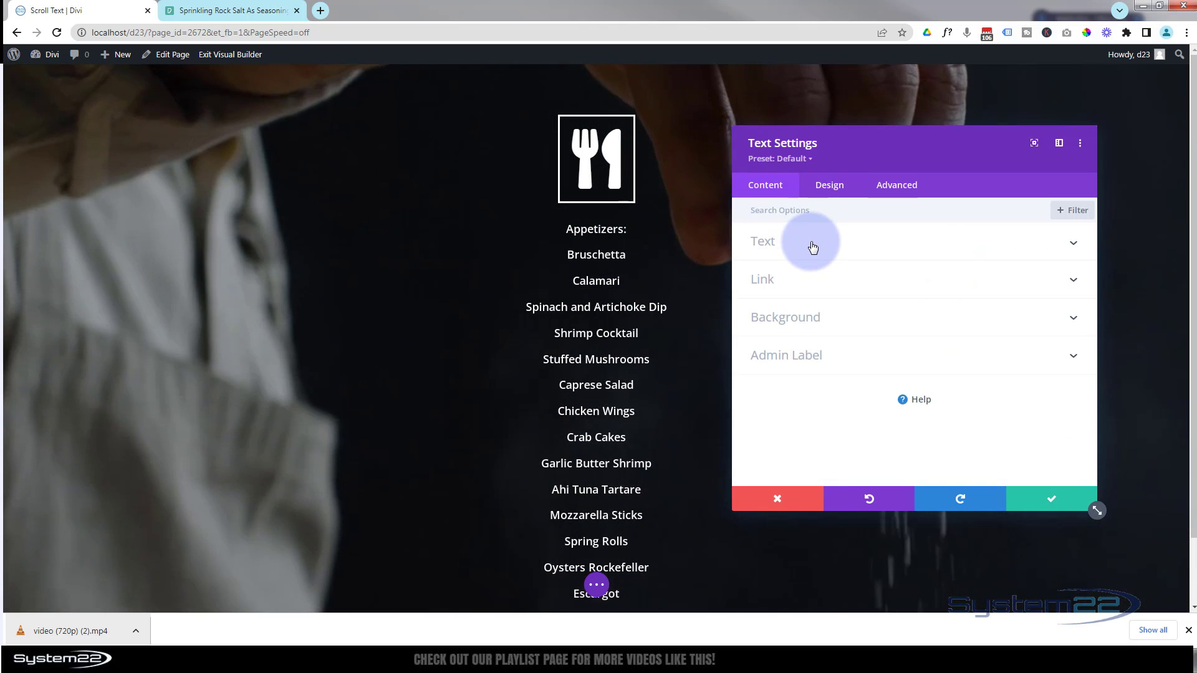
click(810, 241)
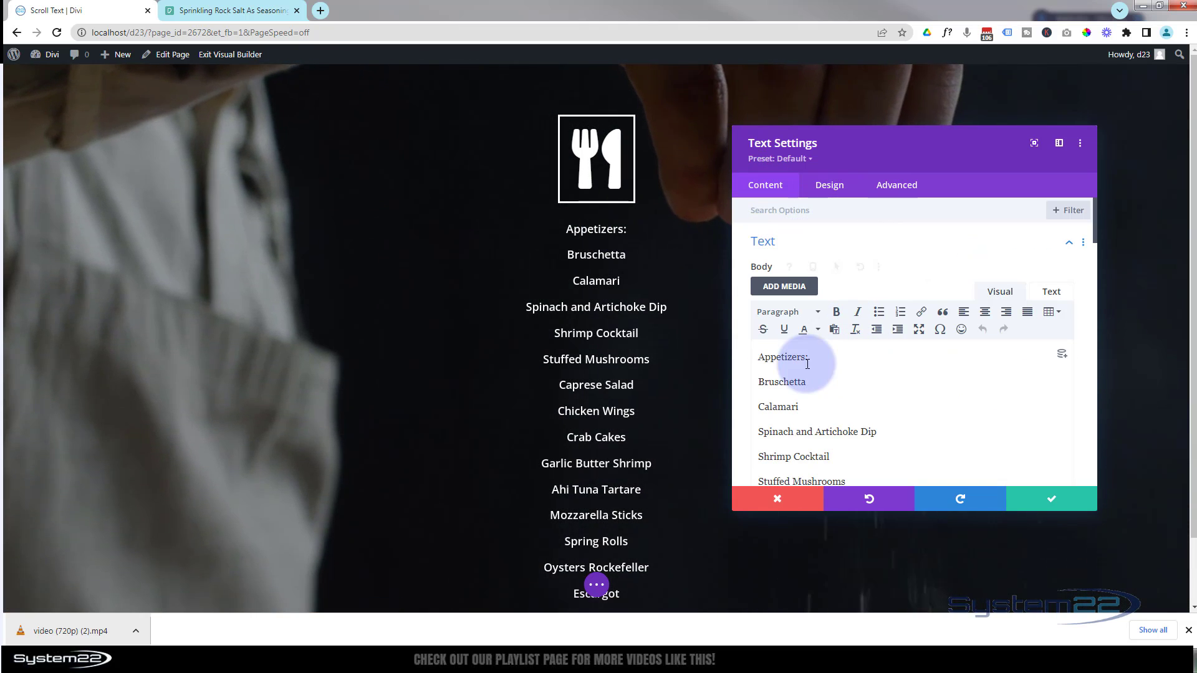
click(758, 357)
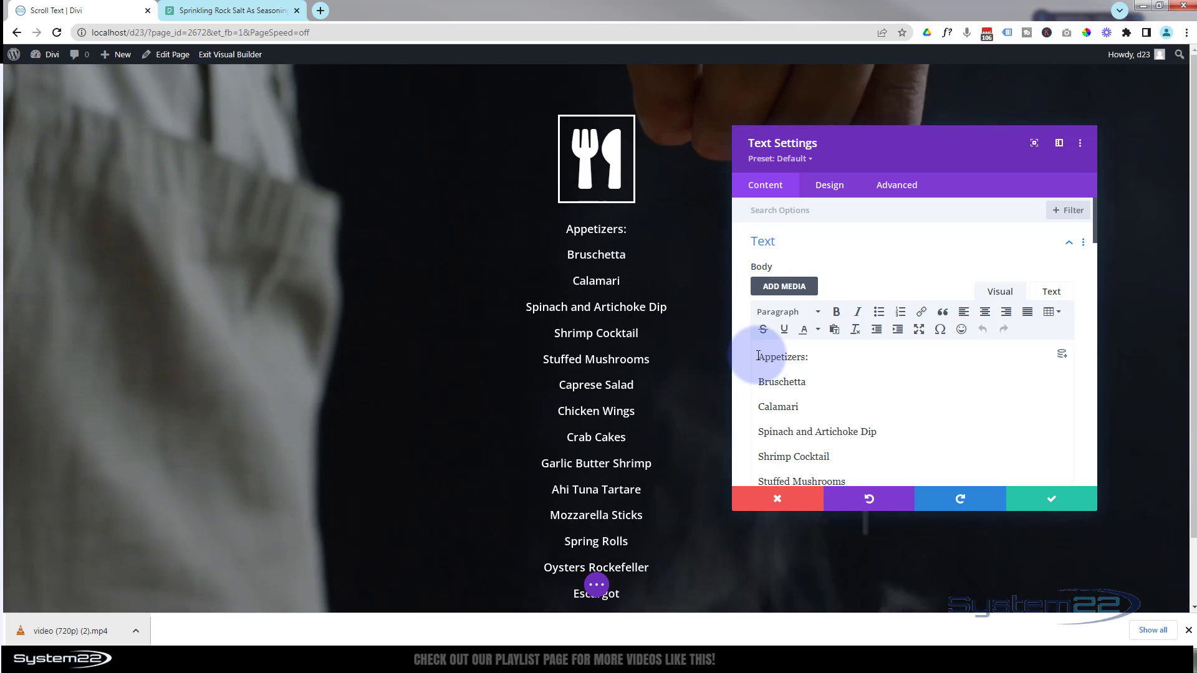
key(Return)
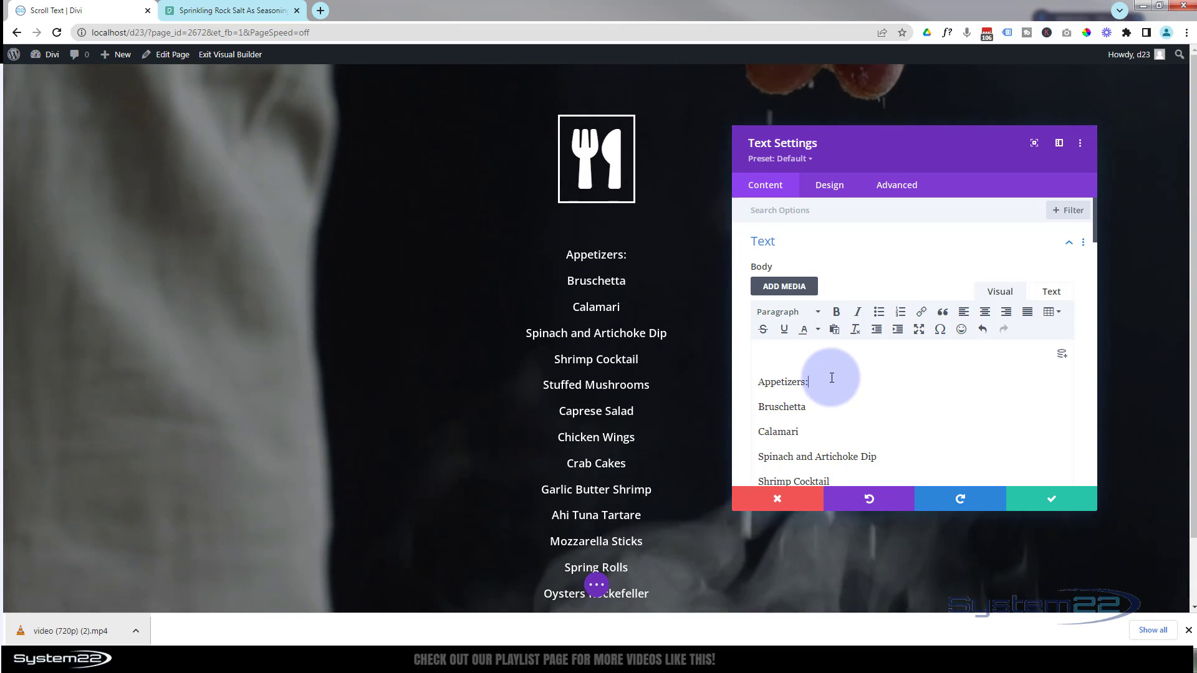
key(Return)
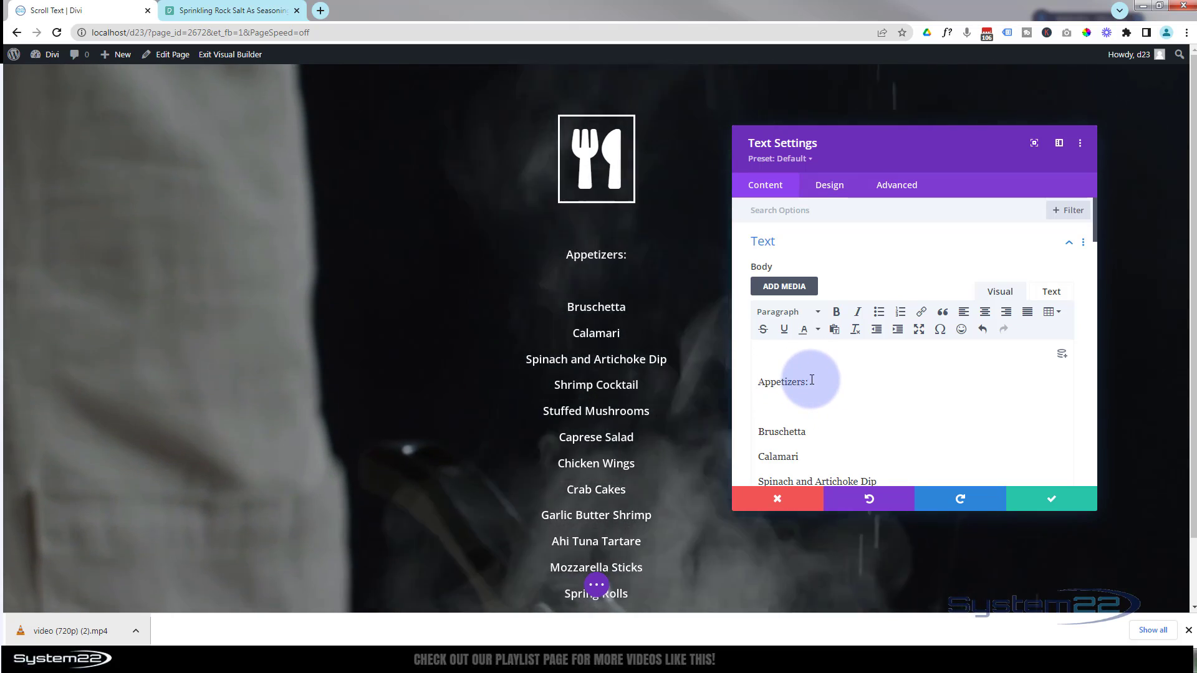
drag(812, 380, 766, 381)
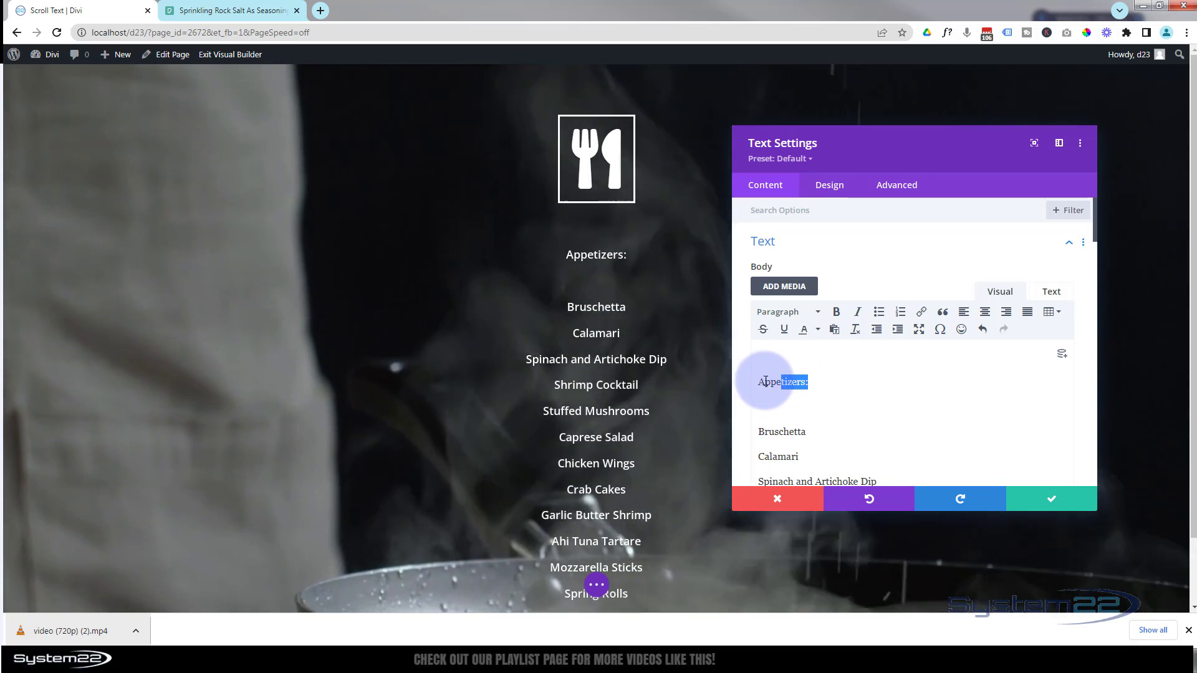
click(786, 312)
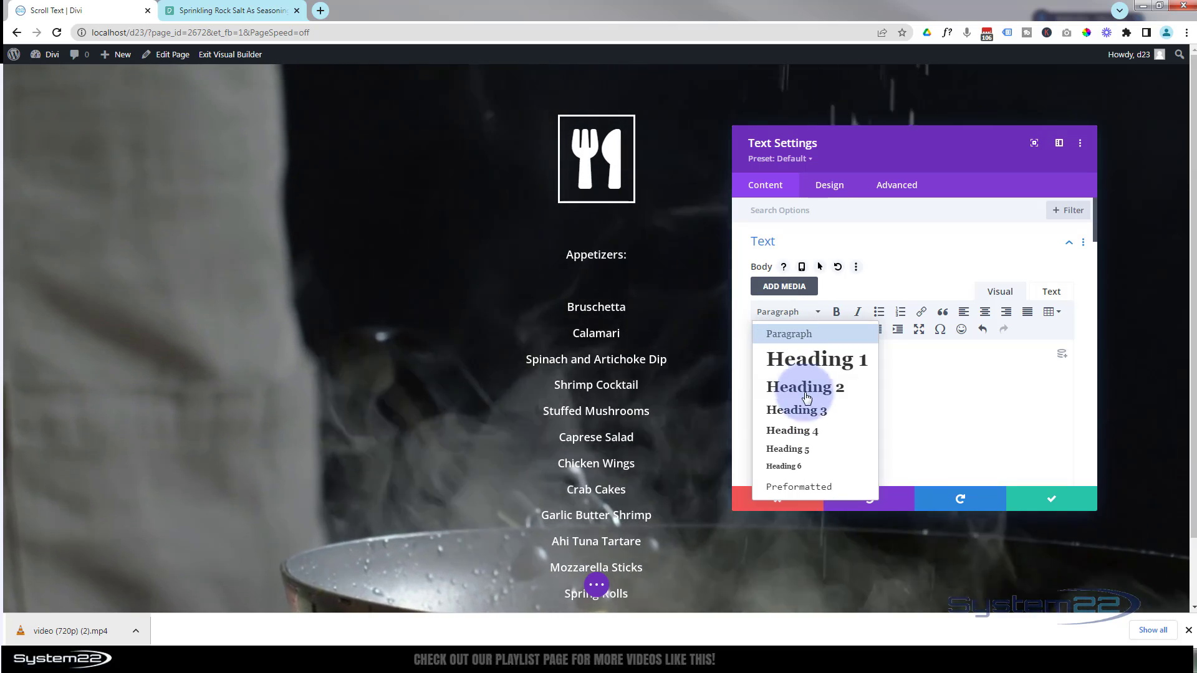
click(811, 410)
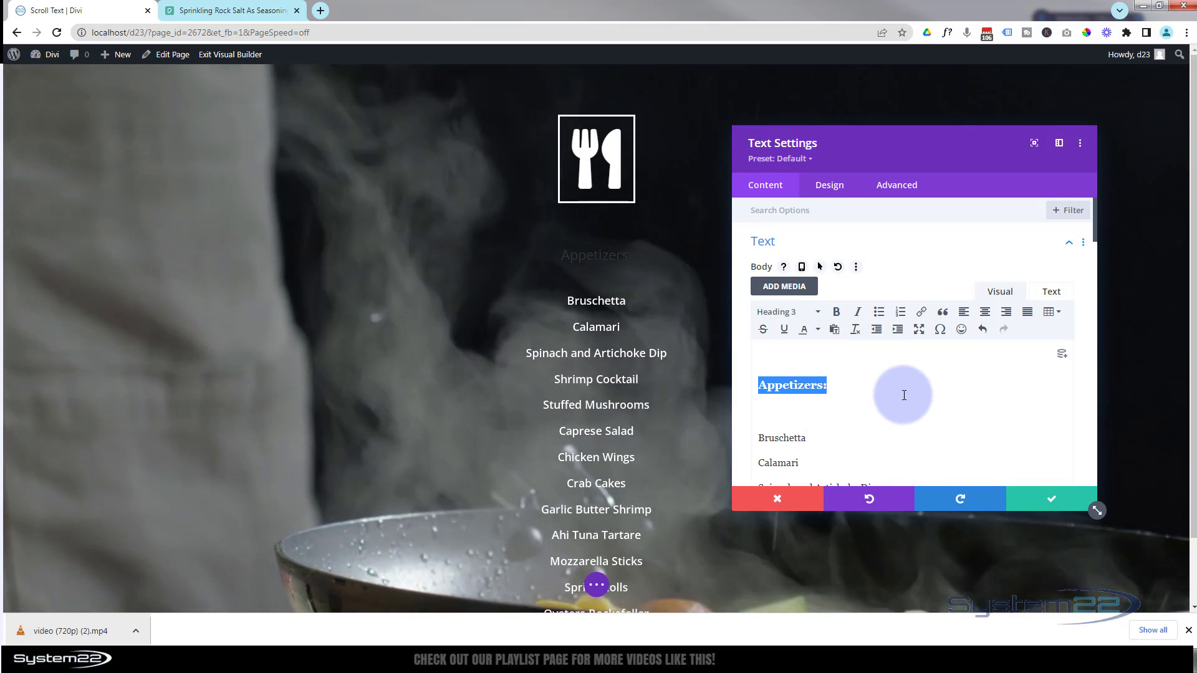
- Add a blank line before 'Main Courses:' and format it as Heading 3
scroll(891, 391, down, 10)
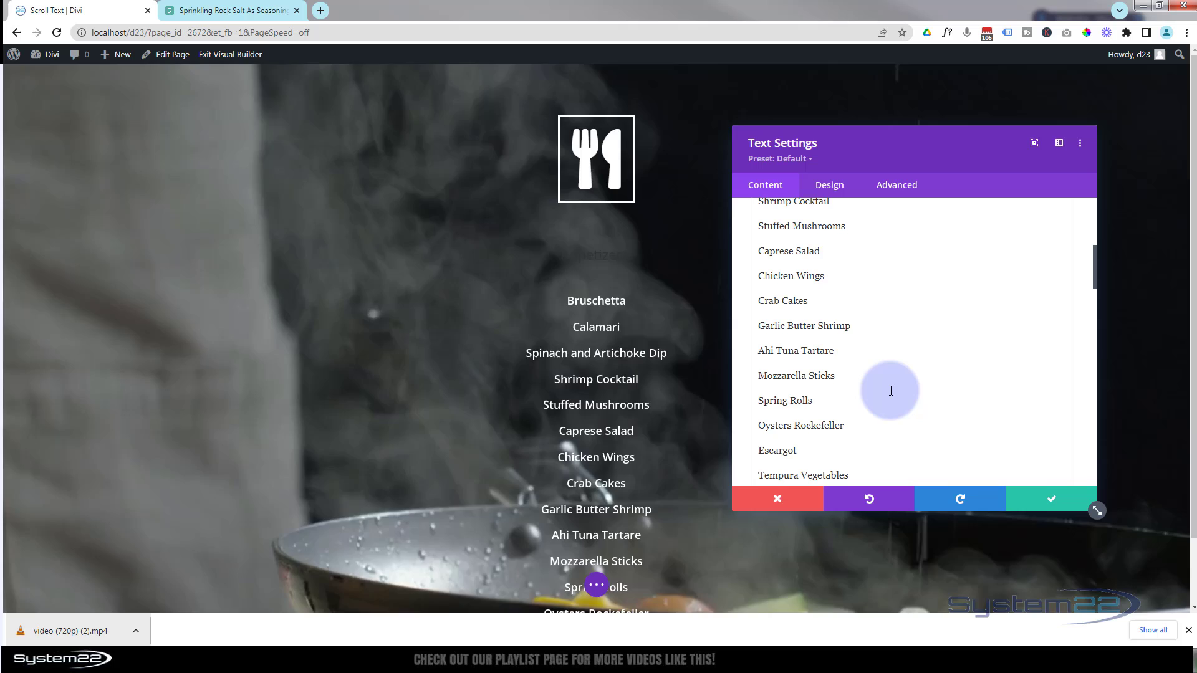
scroll(891, 391, down, 2)
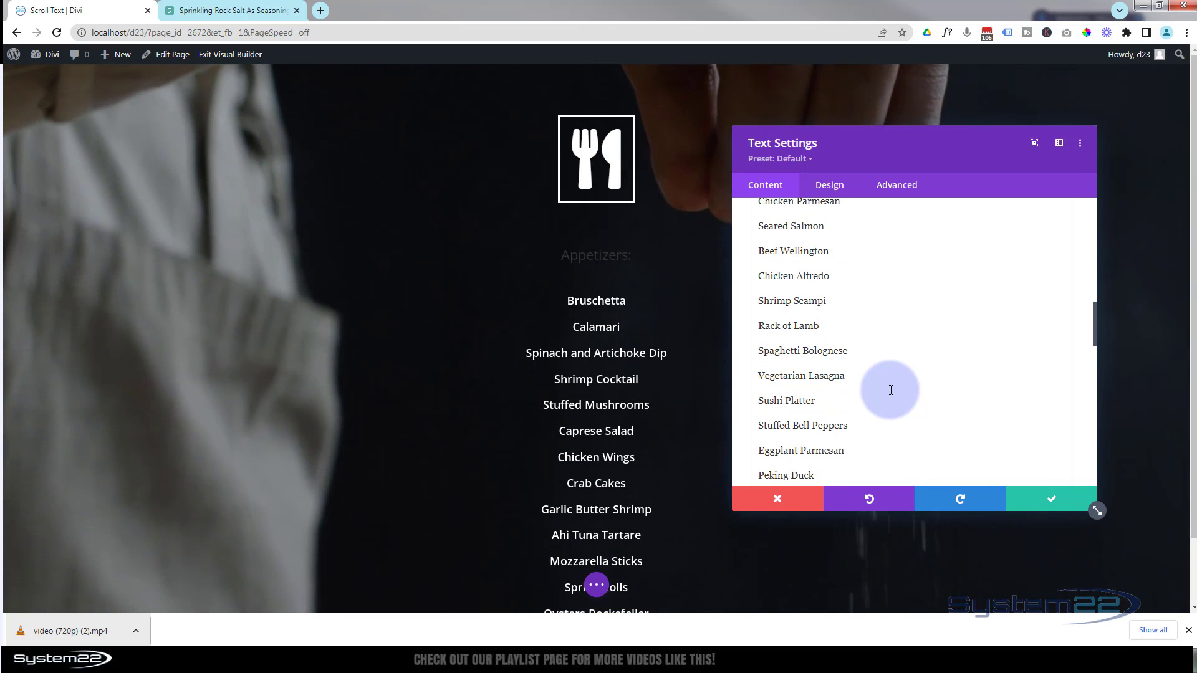
scroll(891, 391, up, 4)
scroll(891, 391, up, 3)
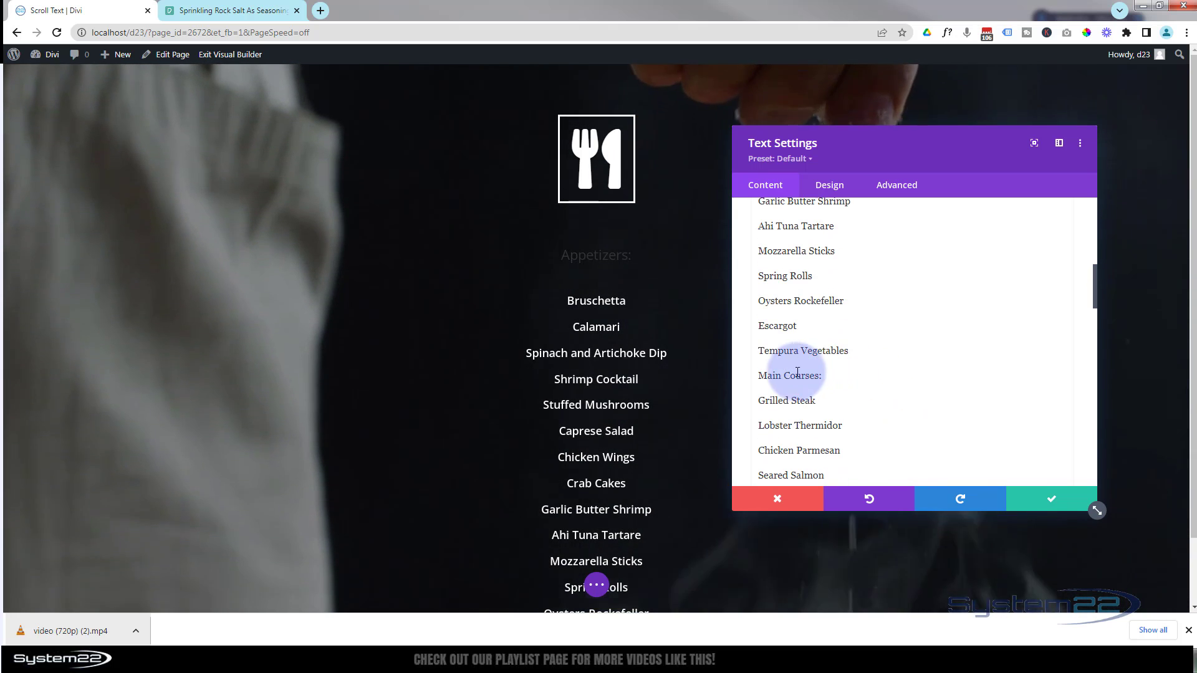
click(881, 350)
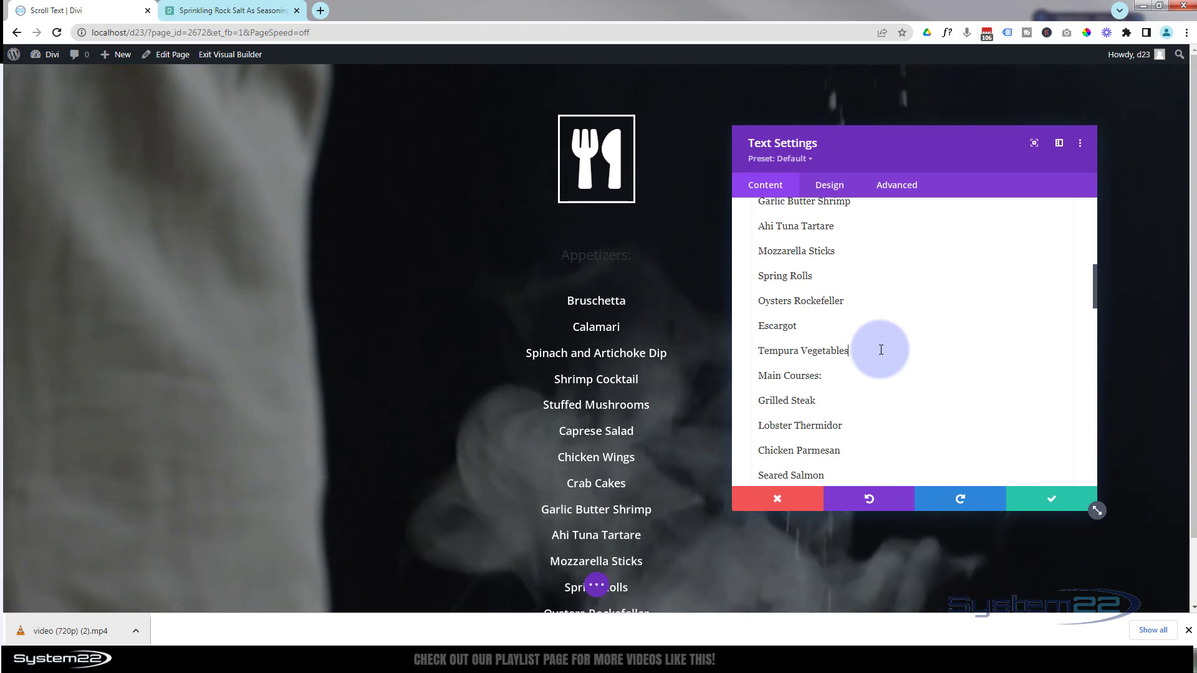
key(Return)
drag(759, 400, 832, 400)
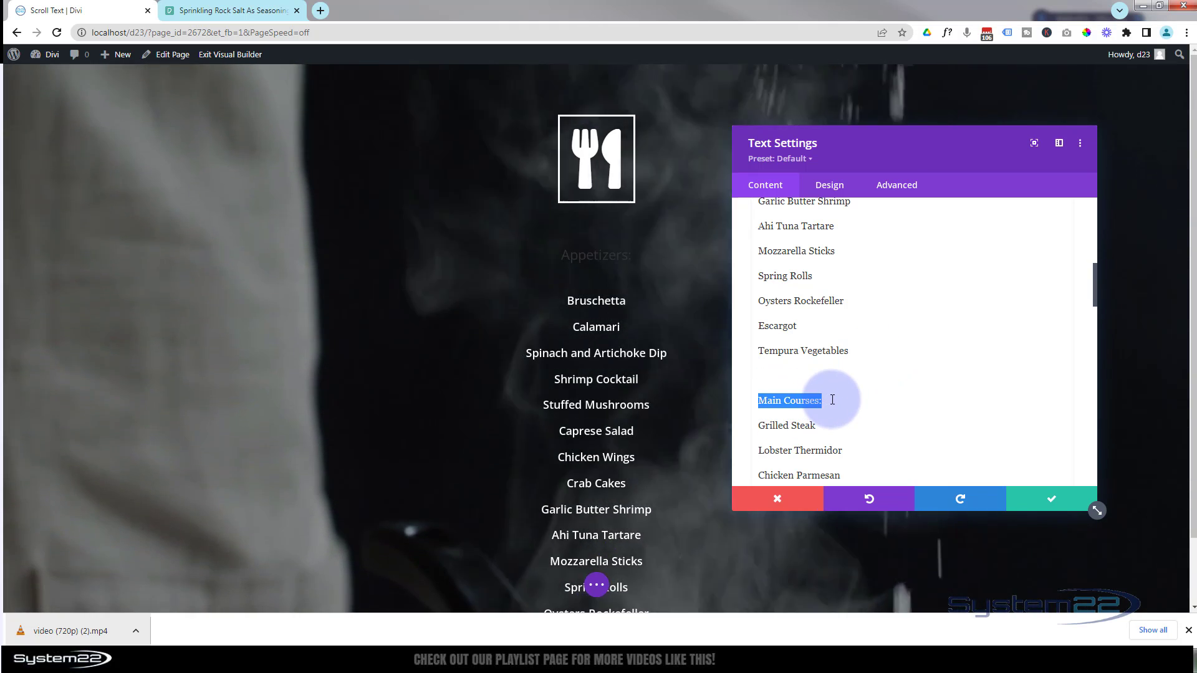
scroll(836, 349, up, 7)
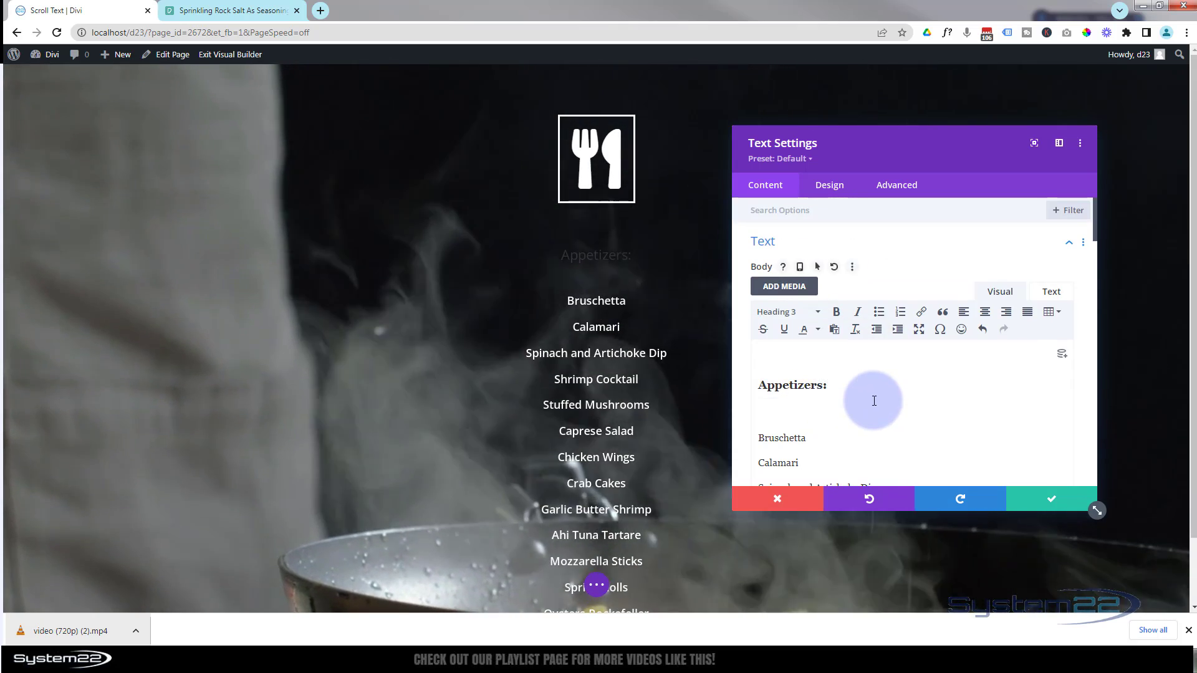
scroll(874, 401, down, 8)
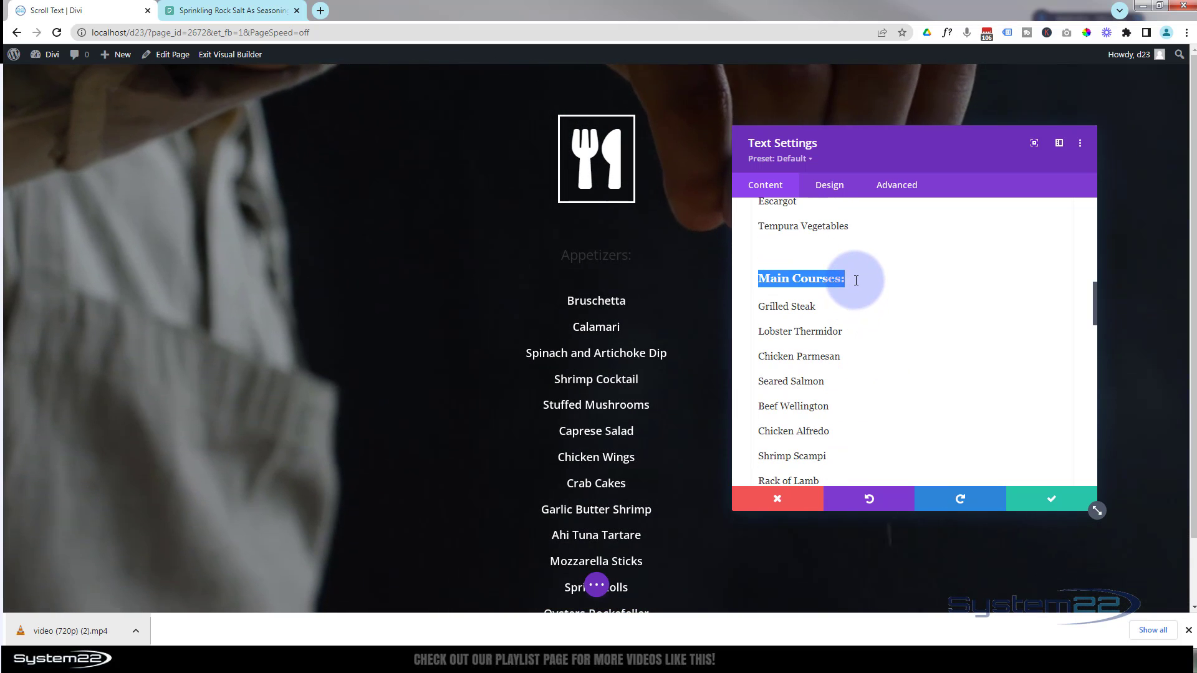
click(847, 278)
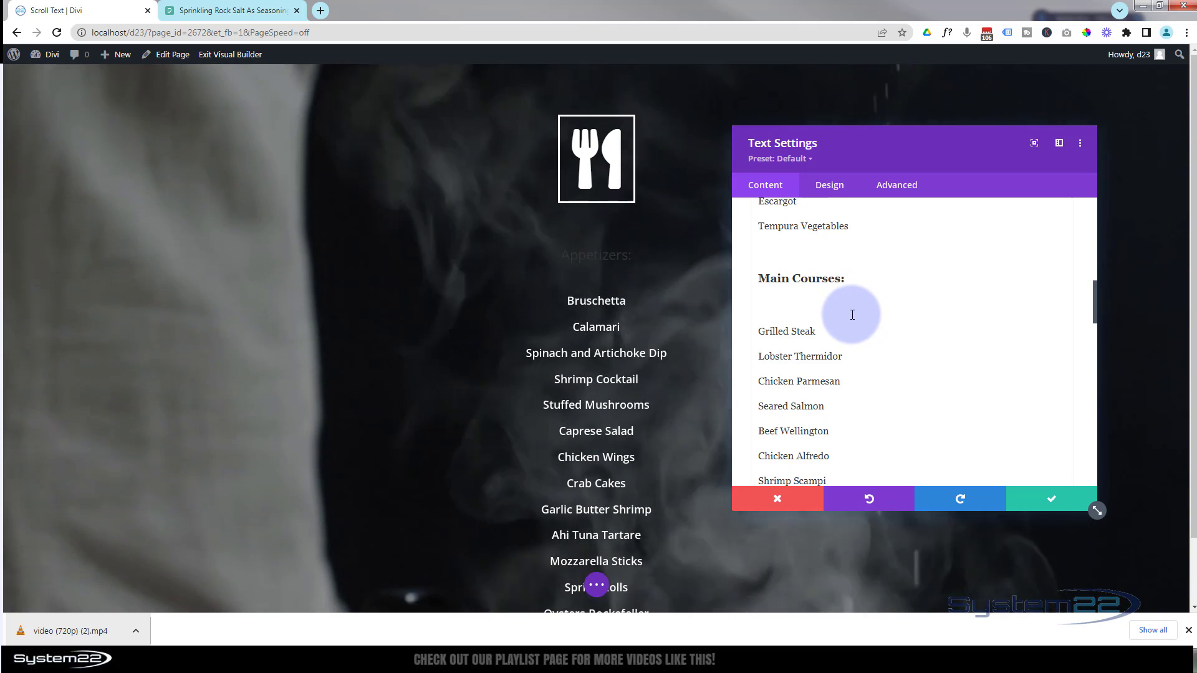
scroll(852, 315, down, 5)
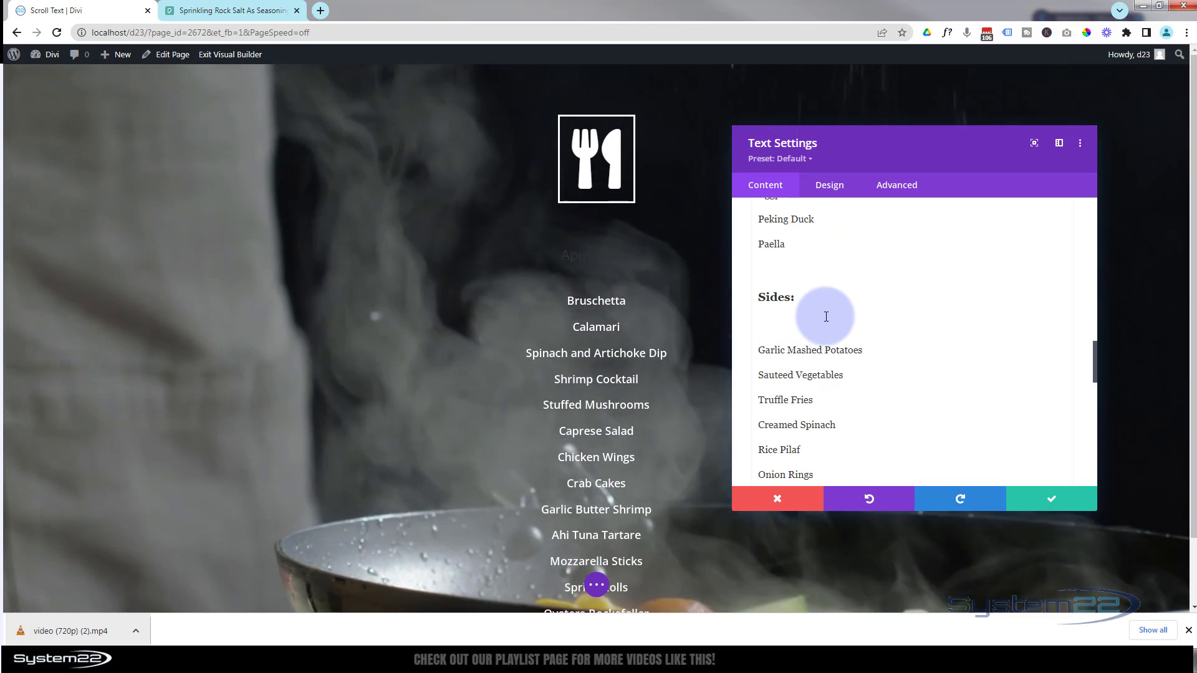
scroll(826, 323, down, 2)
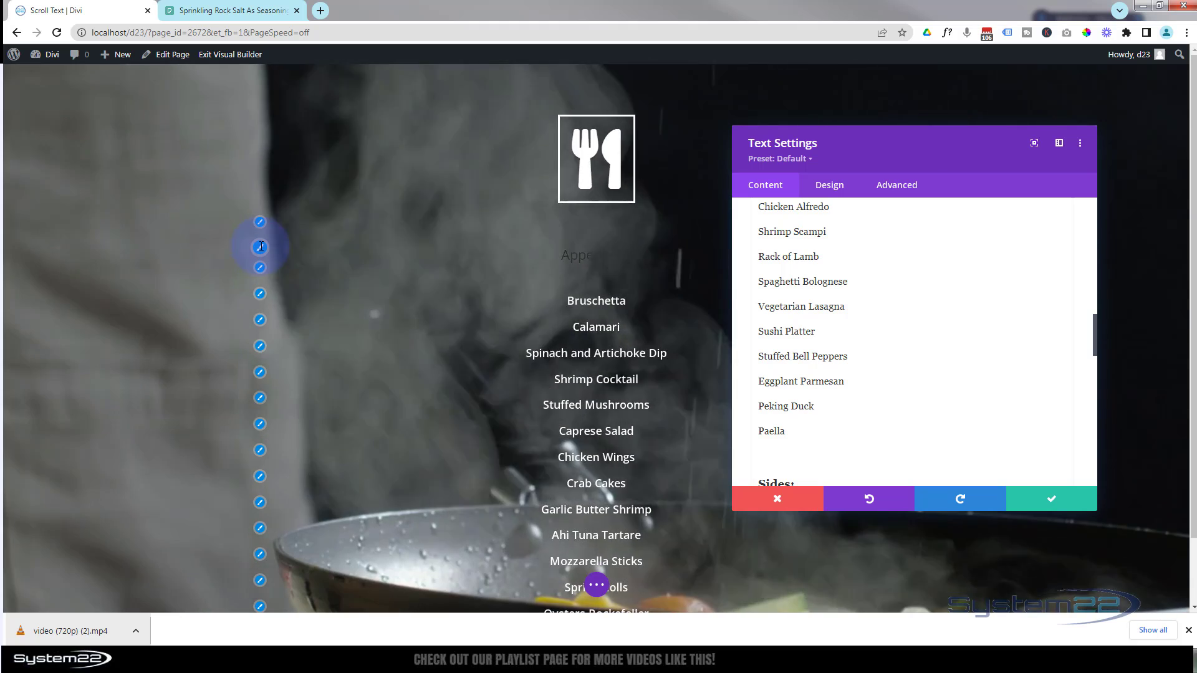
- Make the H3 heading text Bold at 30px, then save the text module
click(261, 246)
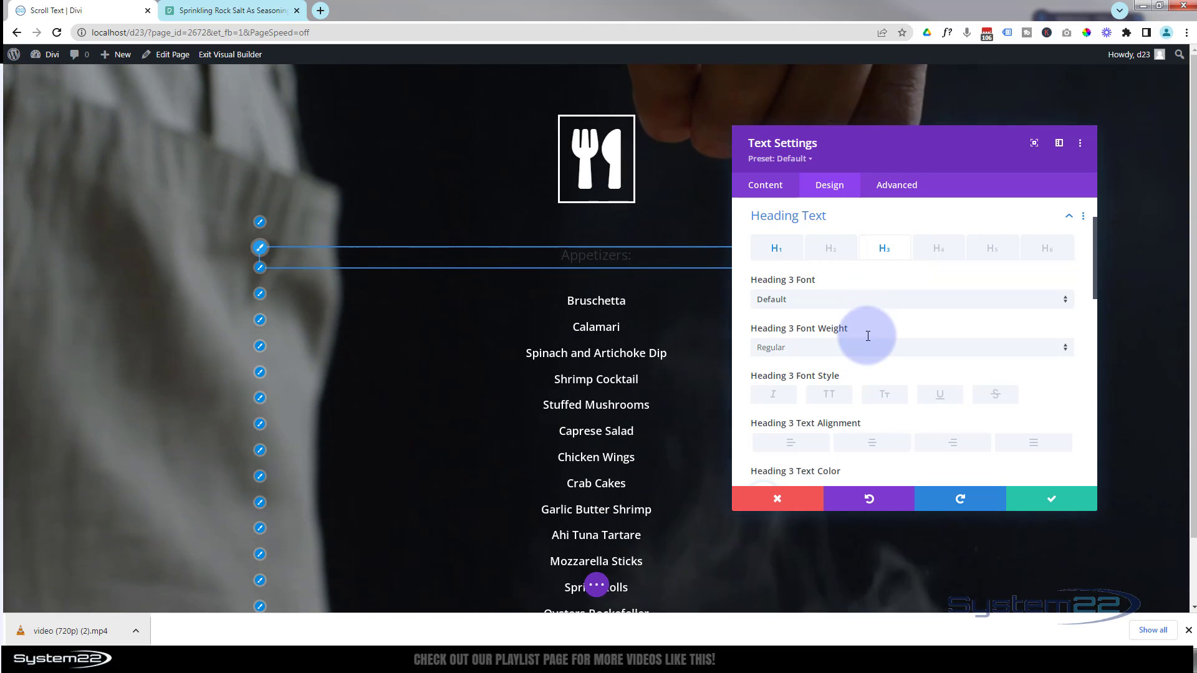
click(856, 353)
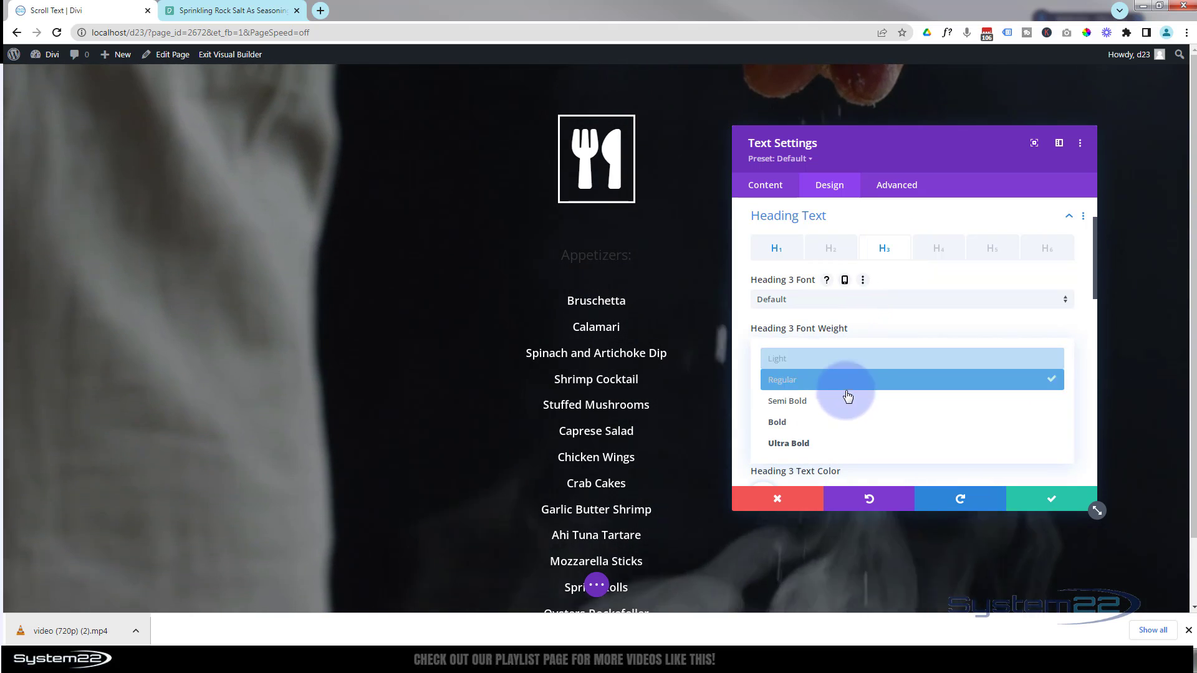
click(846, 423)
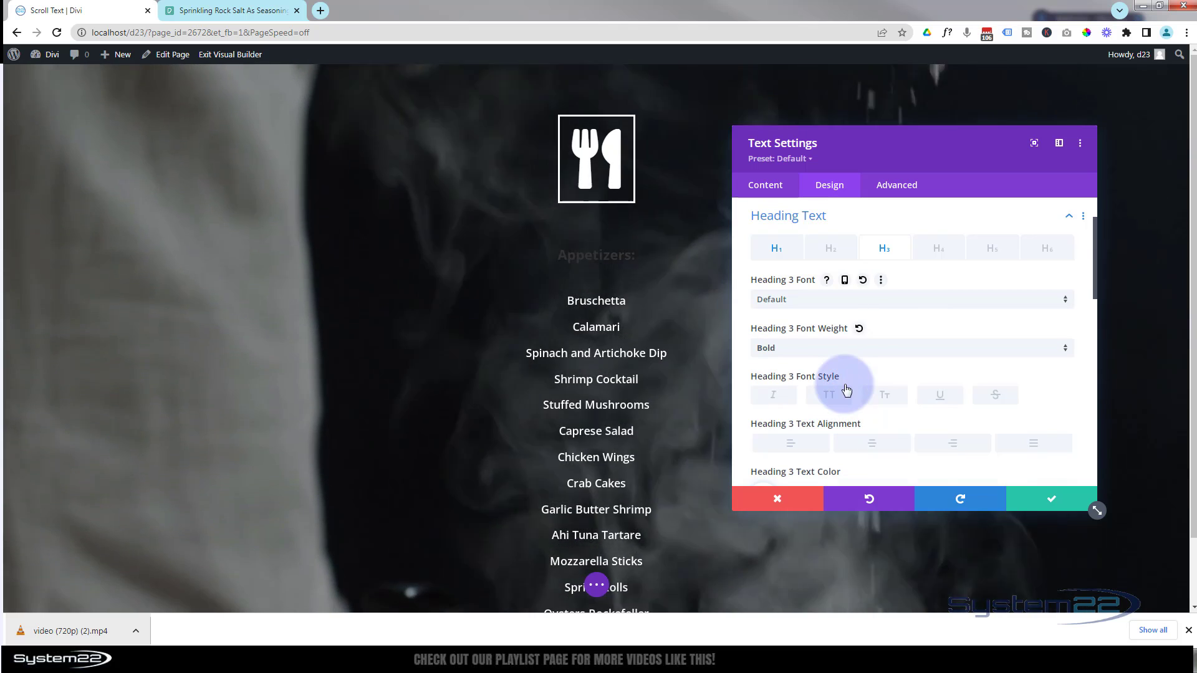
scroll(844, 379, down, 2)
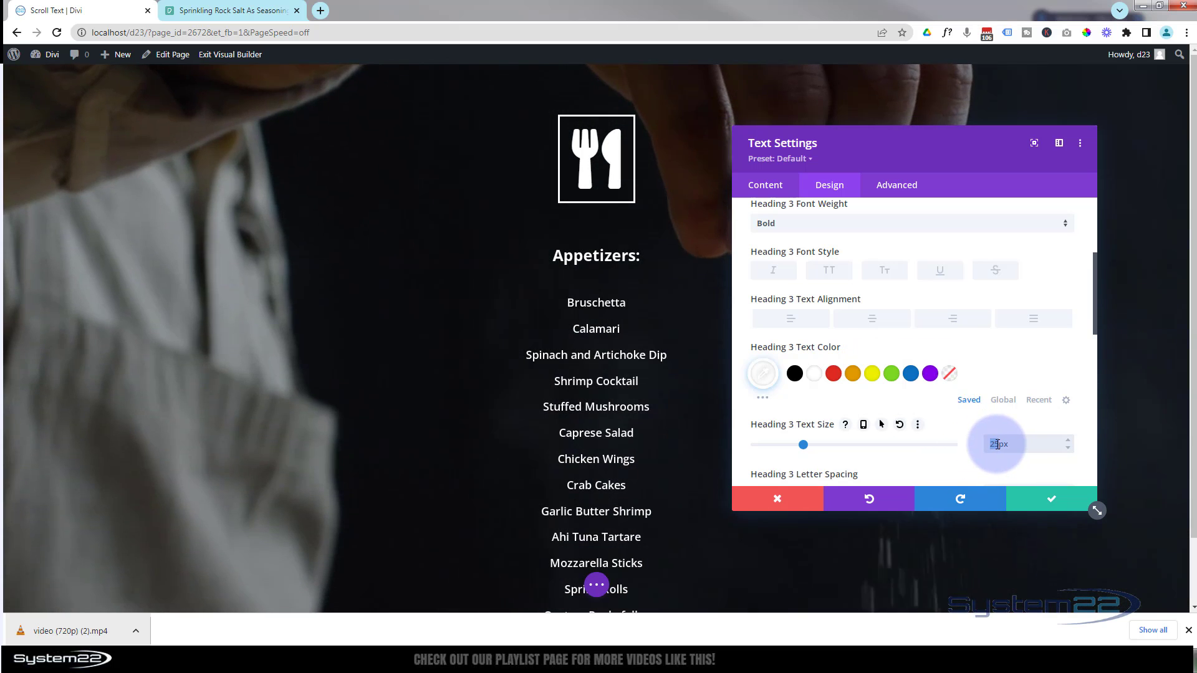
click(997, 444)
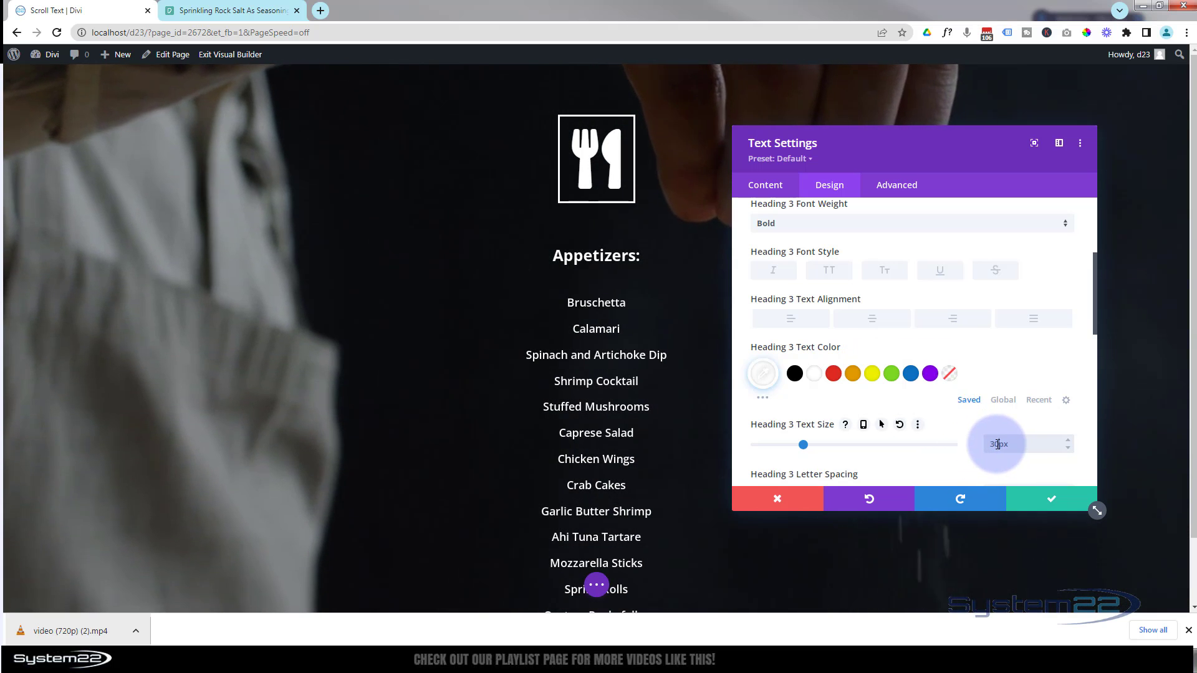
click(1051, 500)
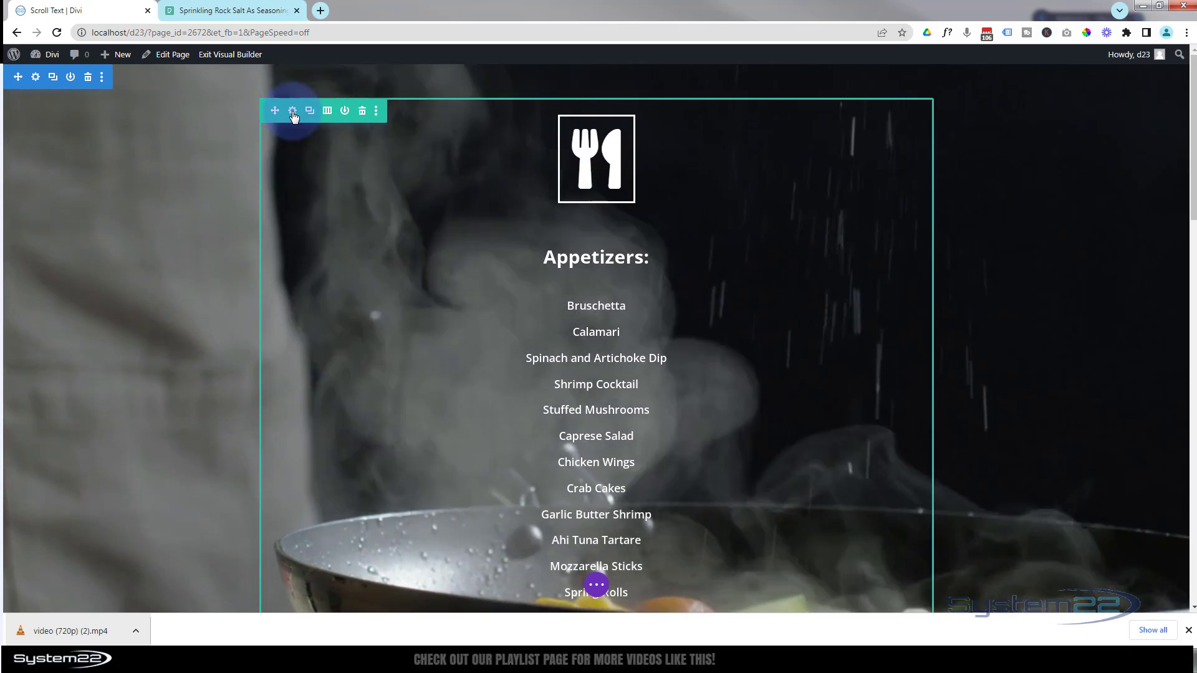
- Set the menu row's Width and Max Width to 100% and its Height to 100vh
click(293, 112)
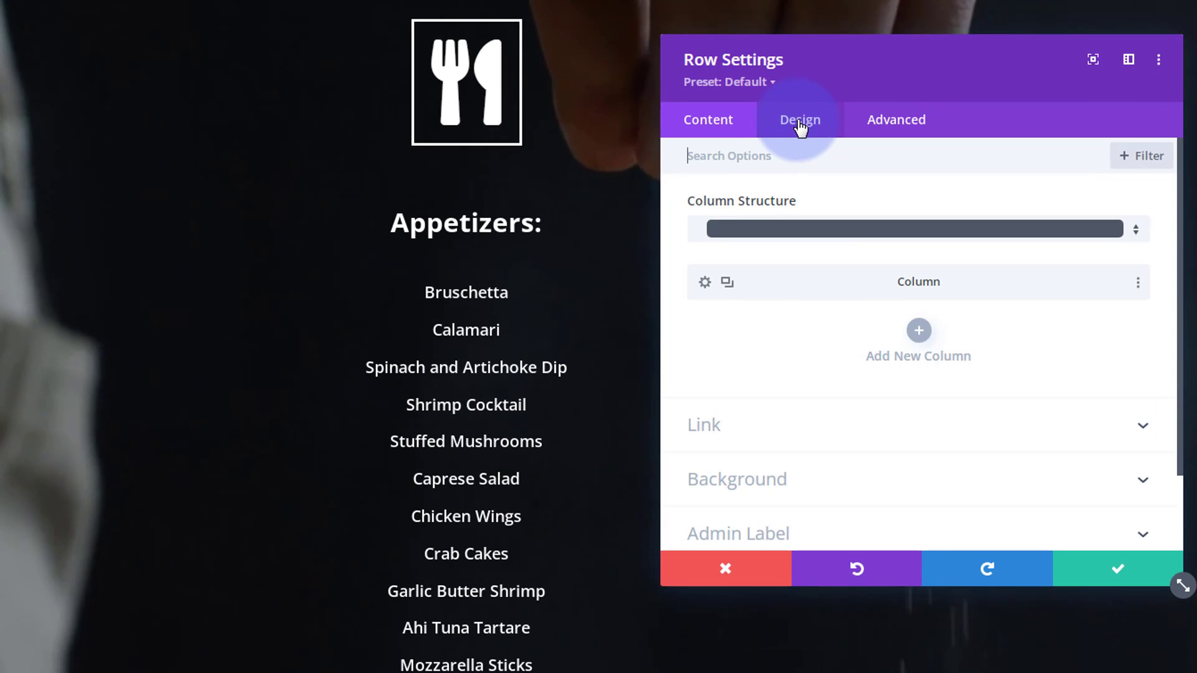
click(800, 124)
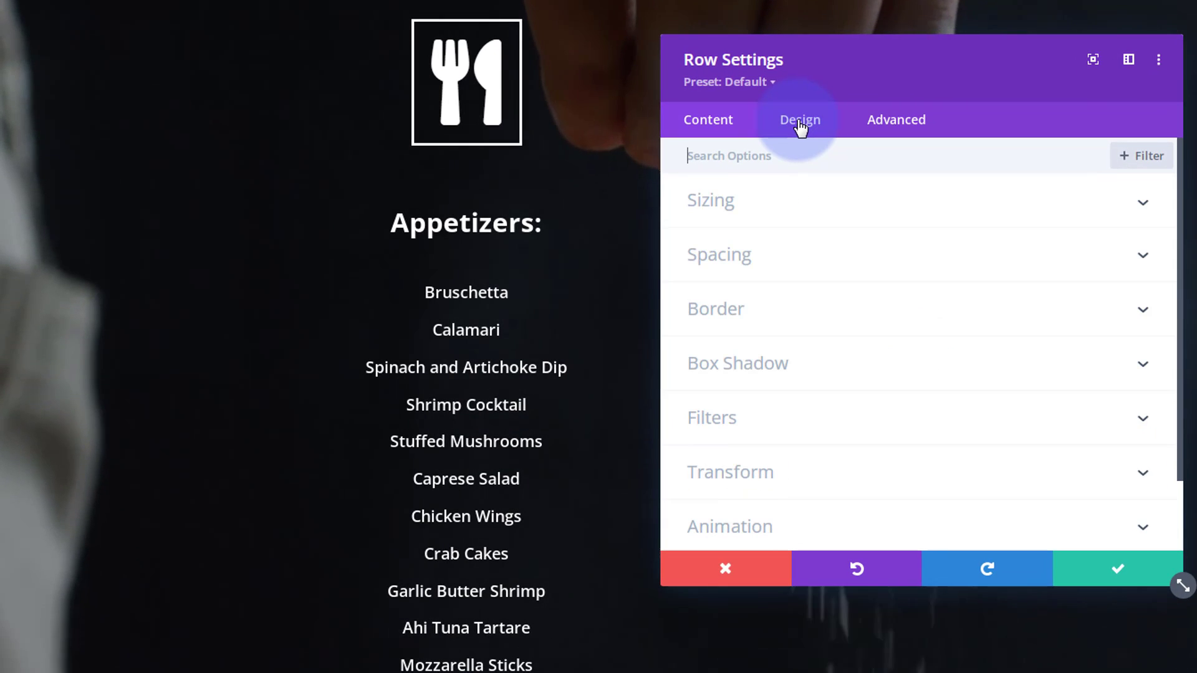
click(823, 212)
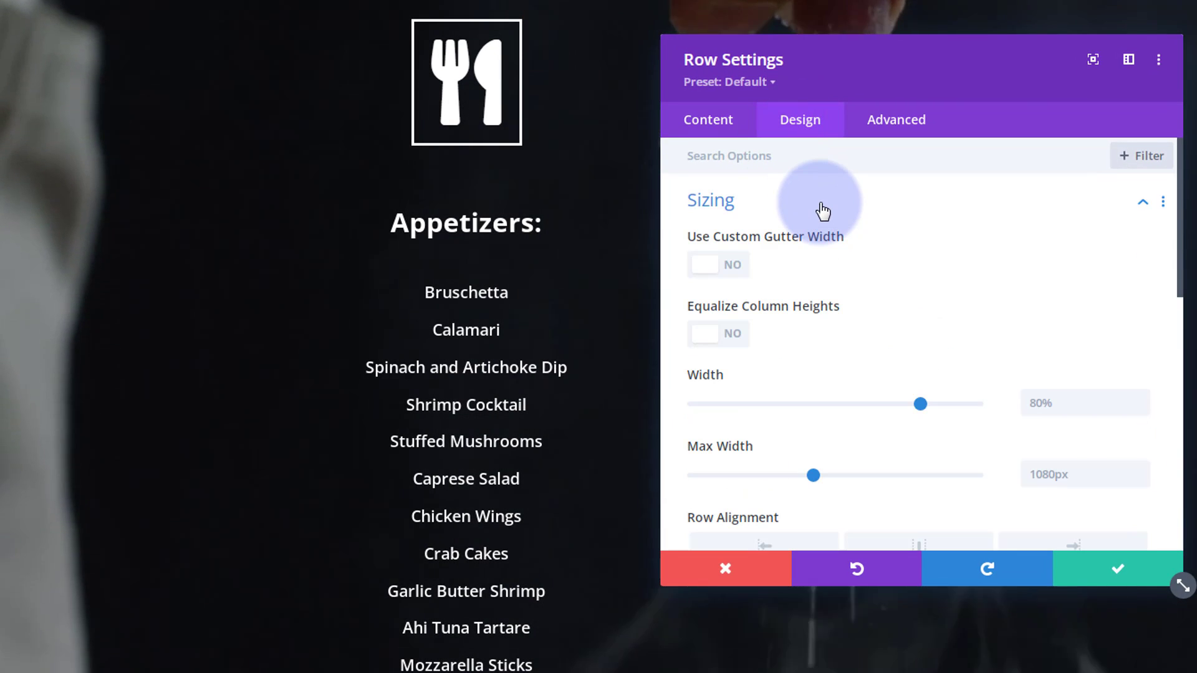
scroll(827, 236, down, 2)
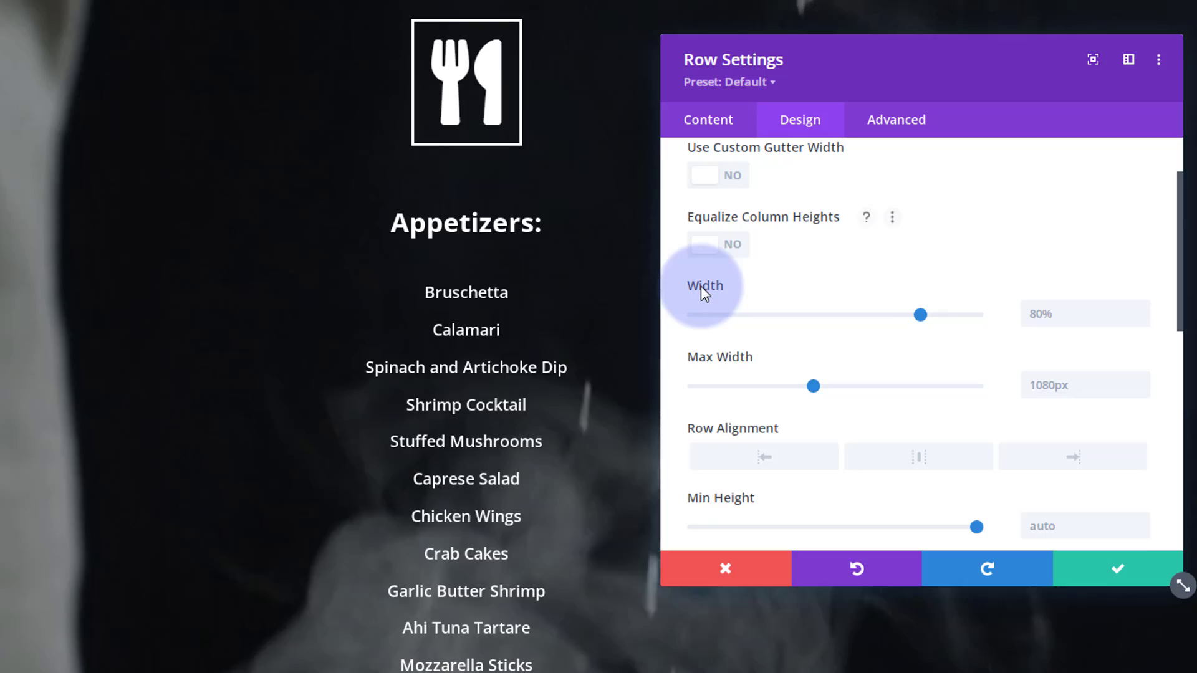
click(1004, 315)
text(100%)
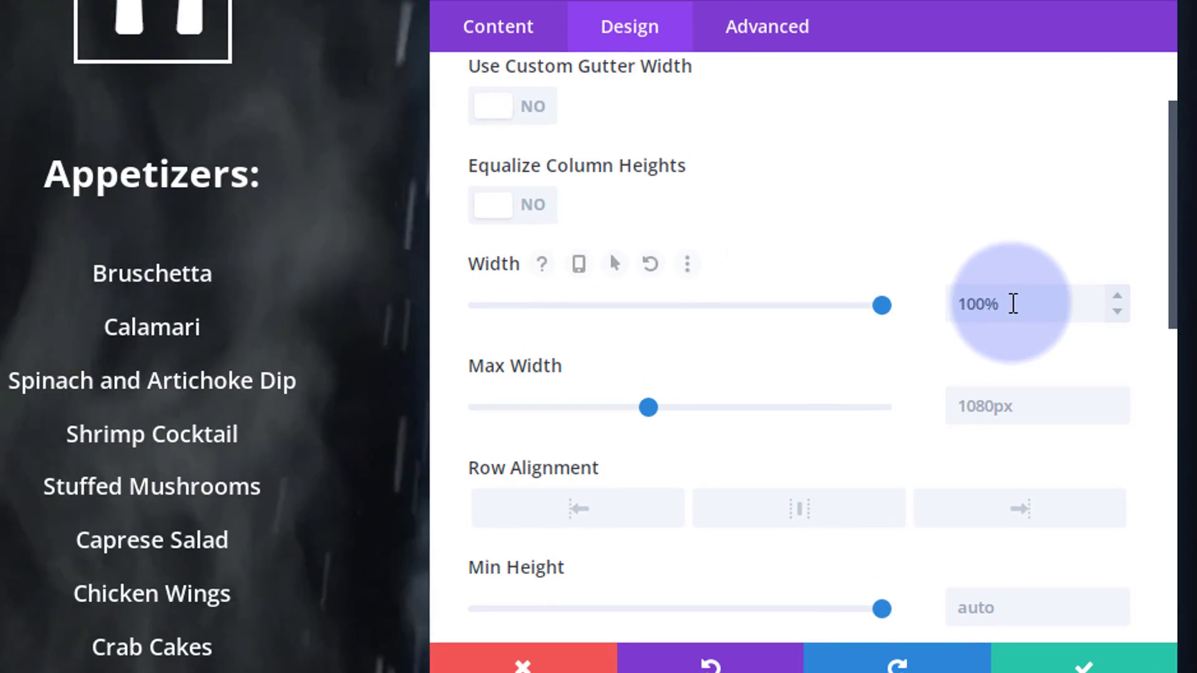
drag(1013, 305, 951, 304)
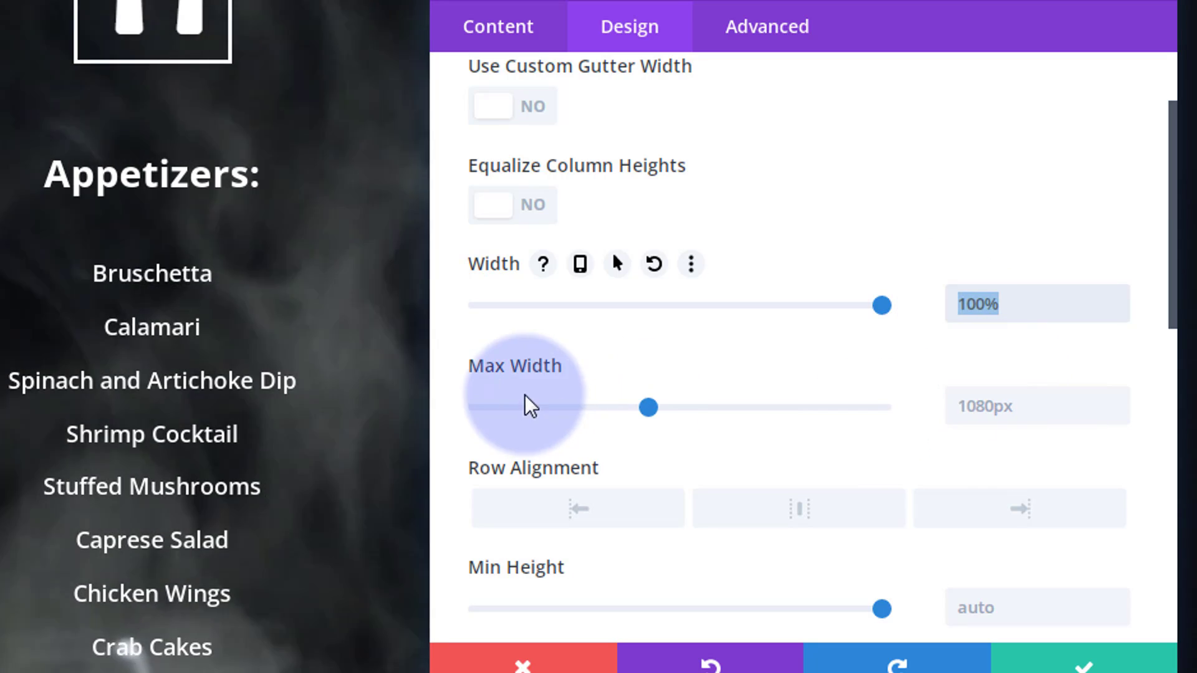
click(963, 411)
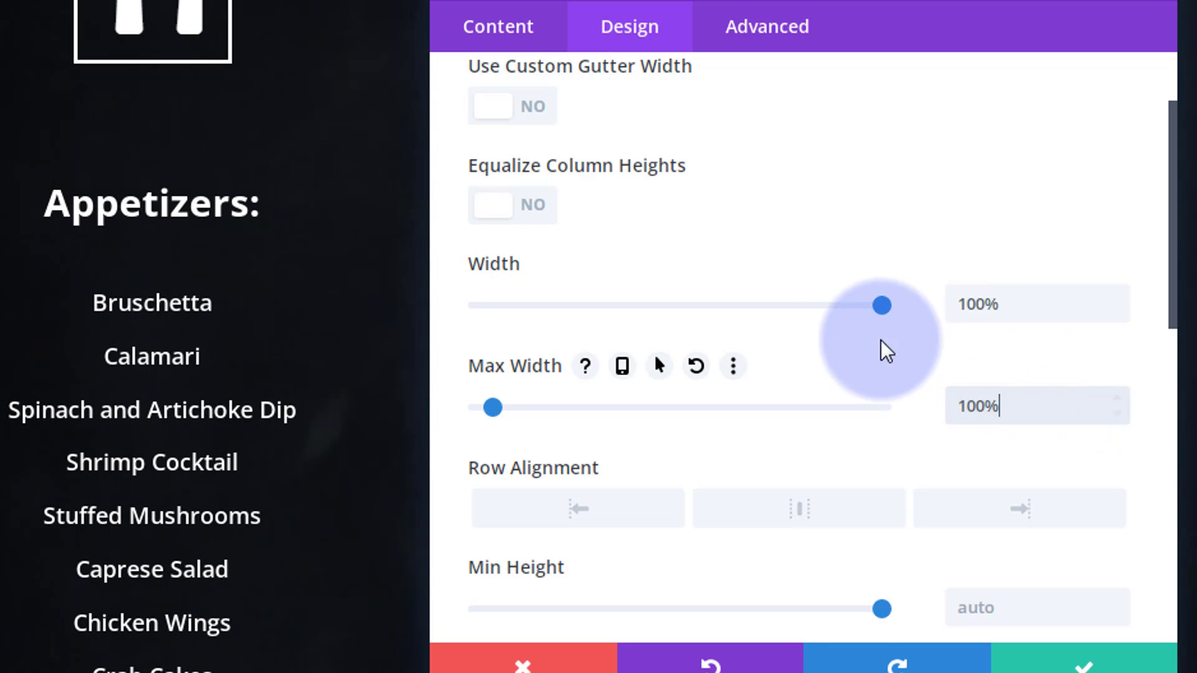
scroll(867, 334, down, 6)
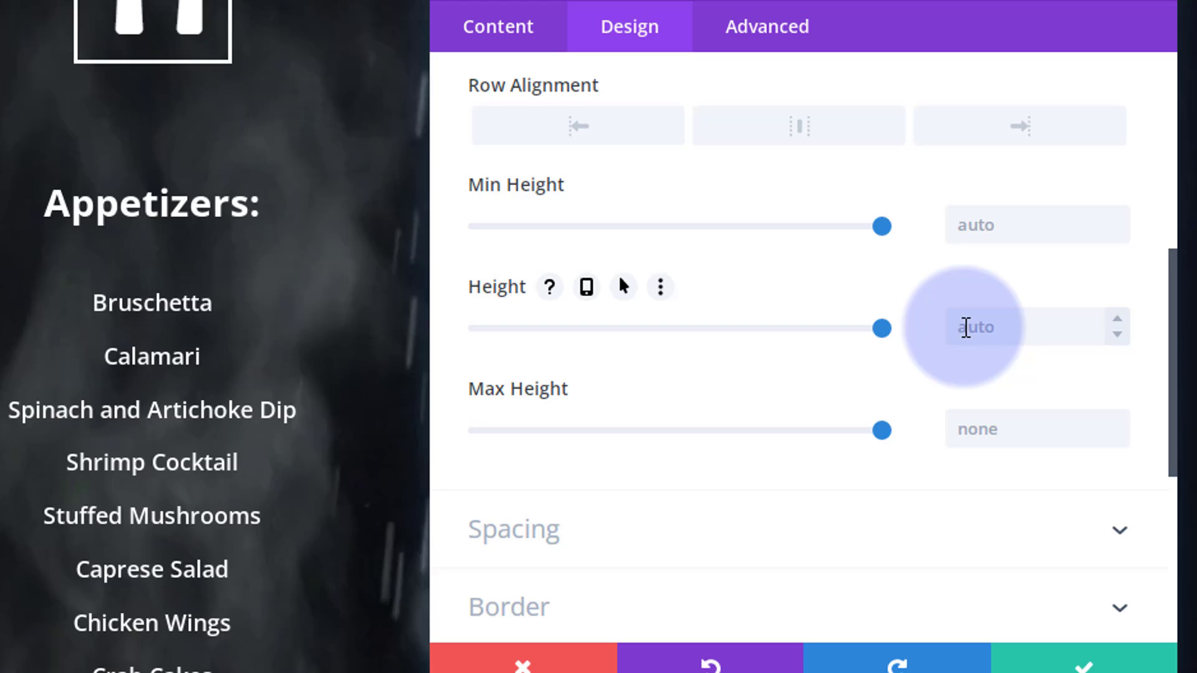
click(958, 327)
text(100pxvh)
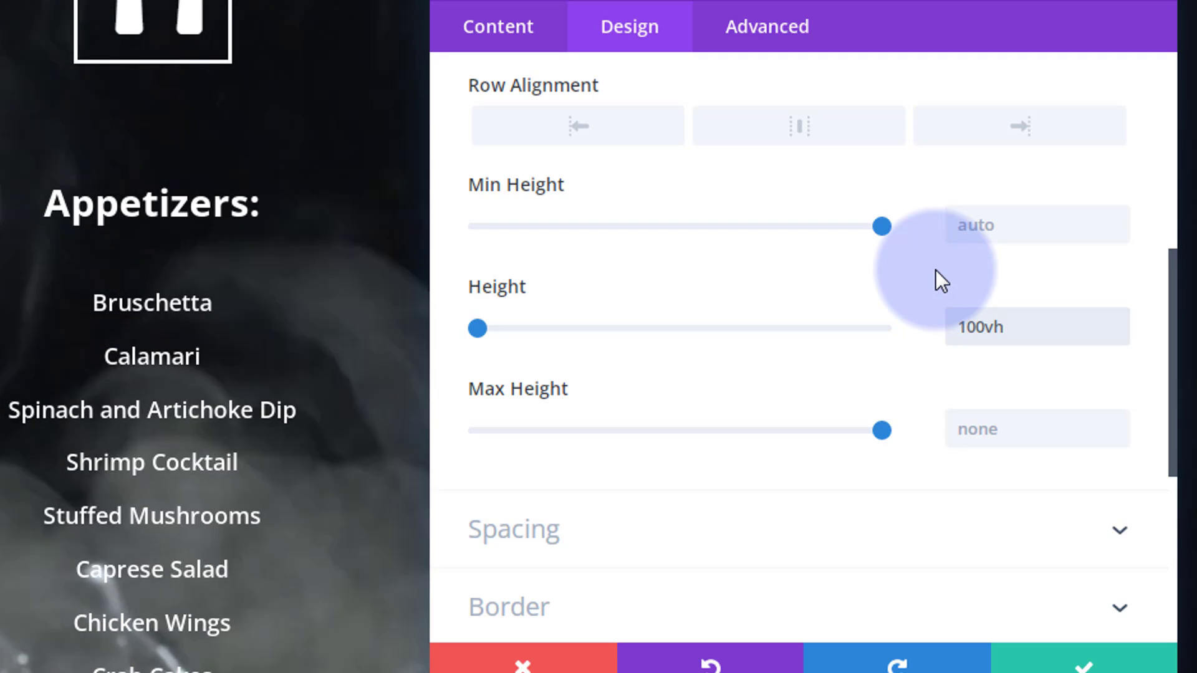
click(941, 281)
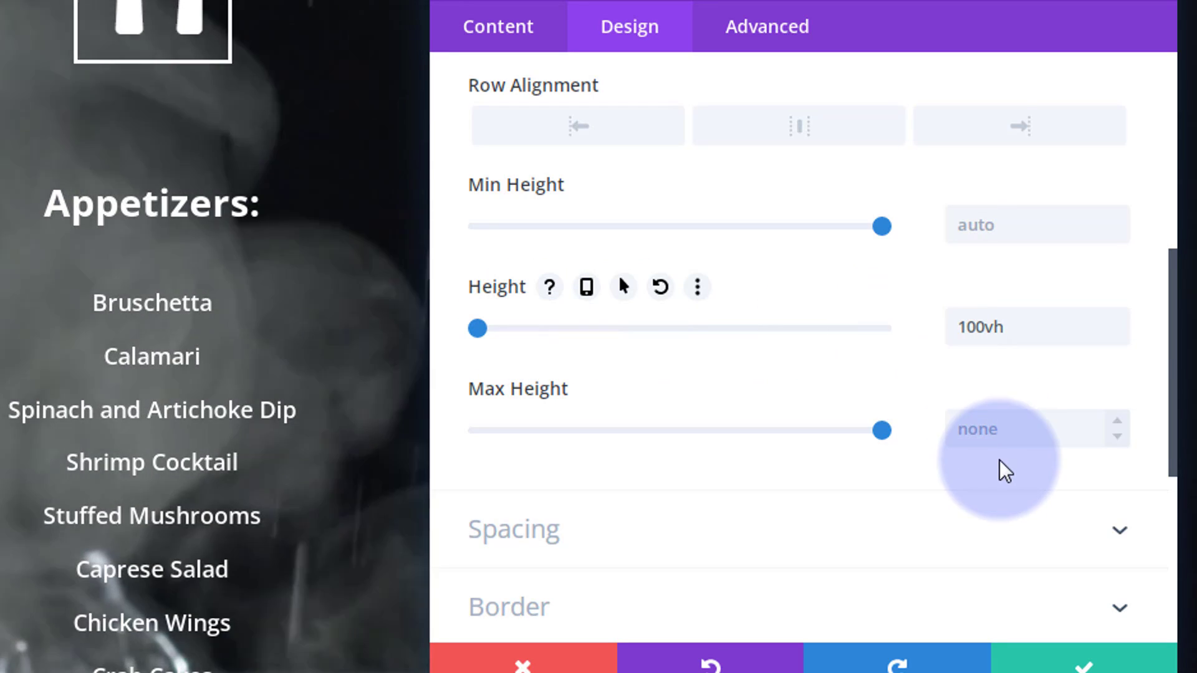
- Set the row's Horizontal Overflow and Vertical Overflow both to Scroll
click(791, 27)
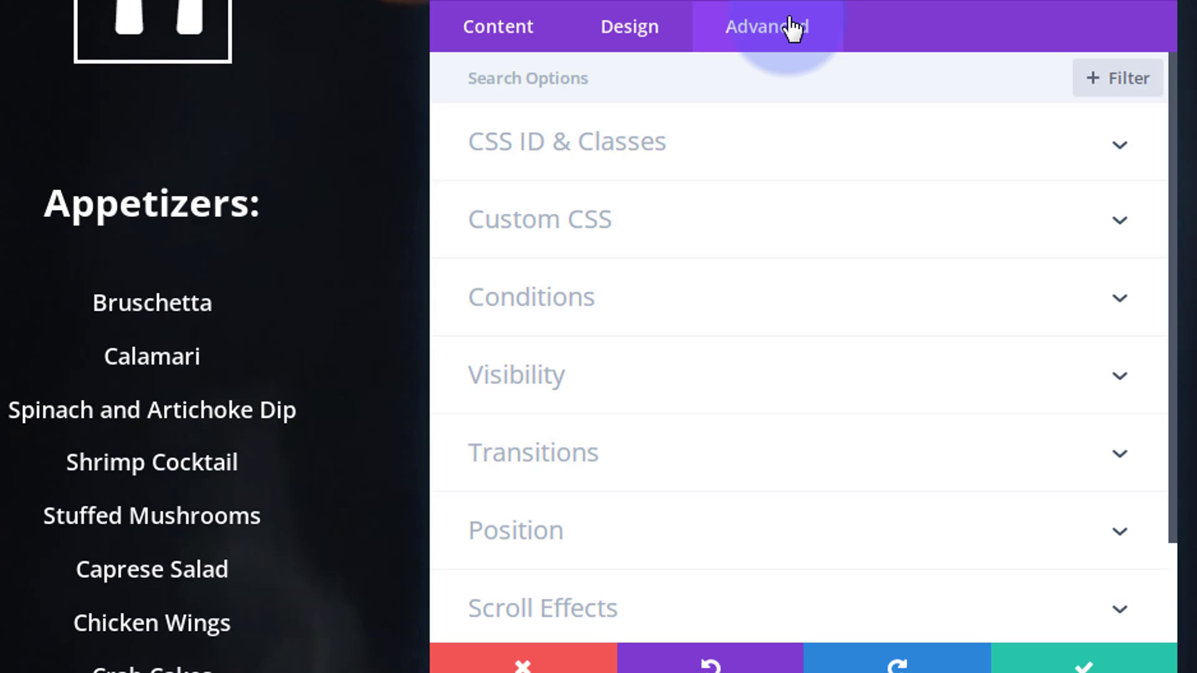
click(761, 399)
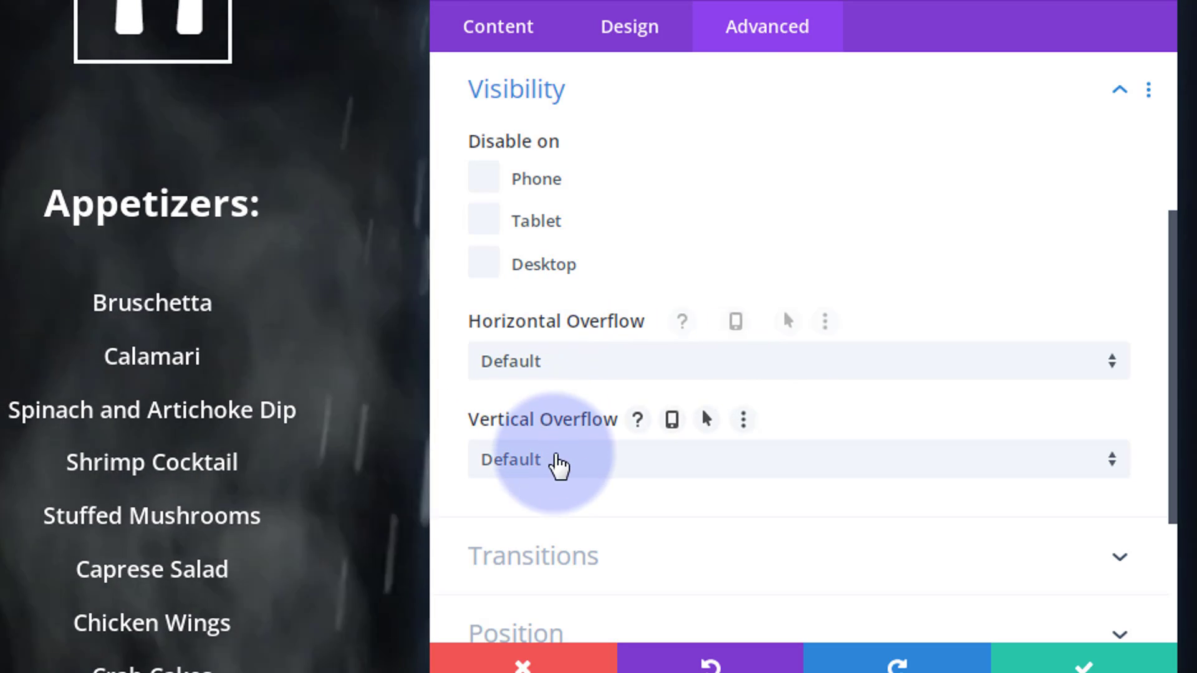
click(594, 373)
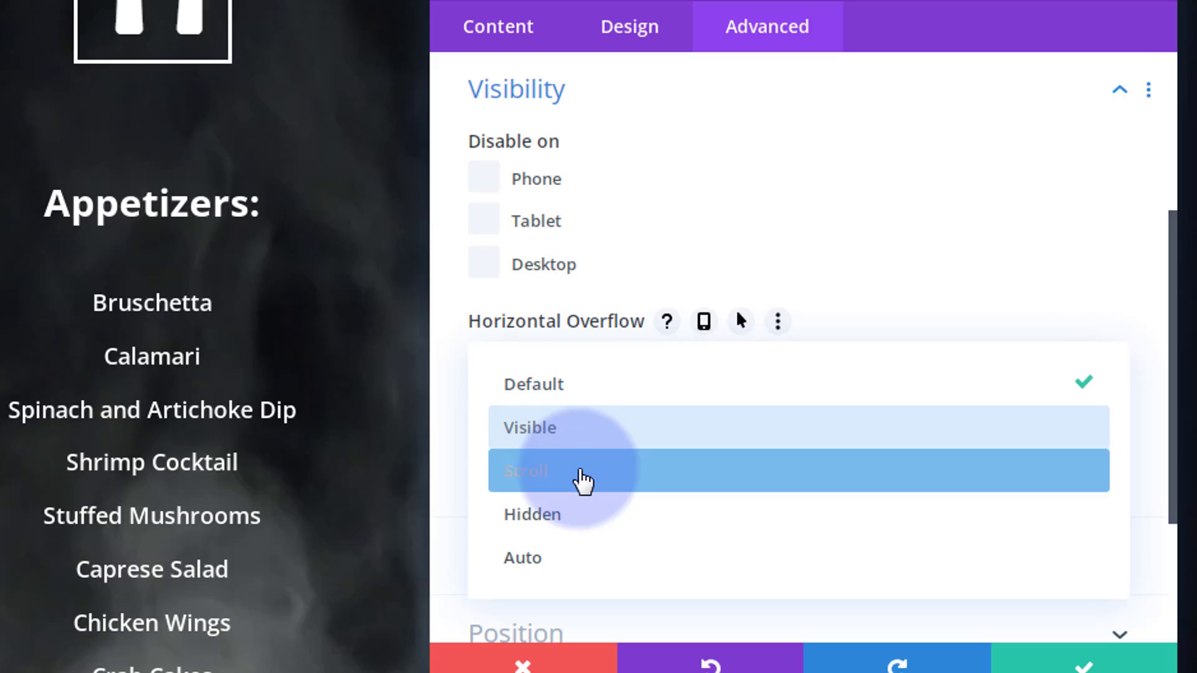
click(581, 474)
click(651, 465)
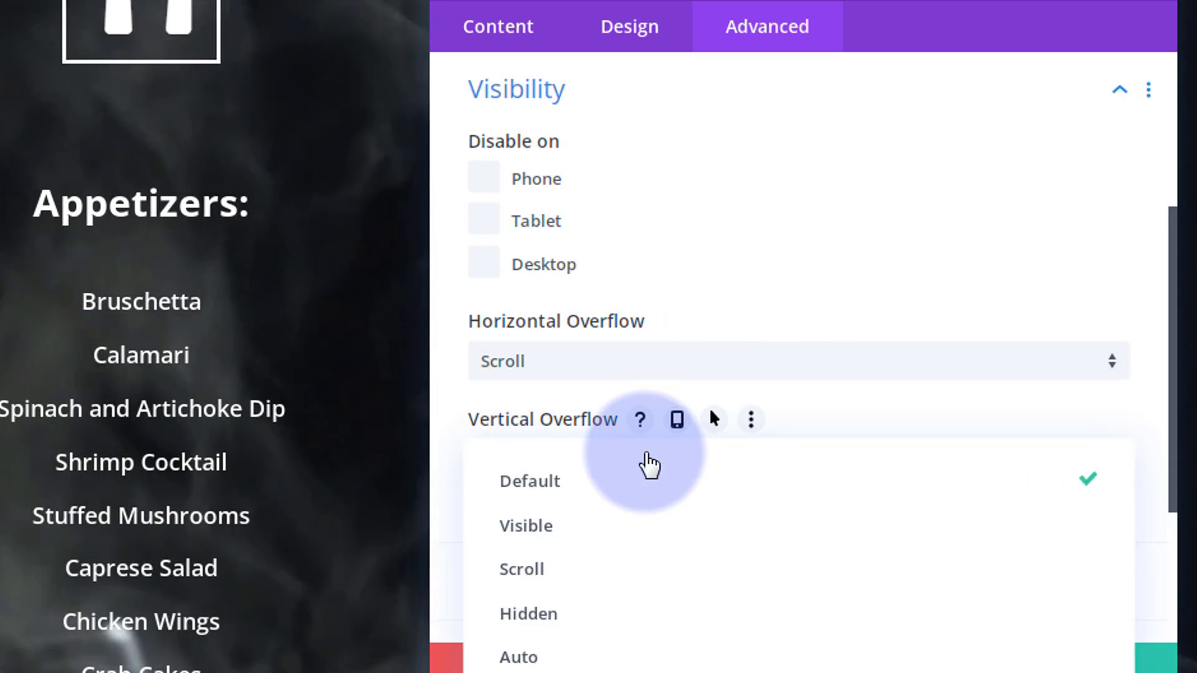
click(611, 570)
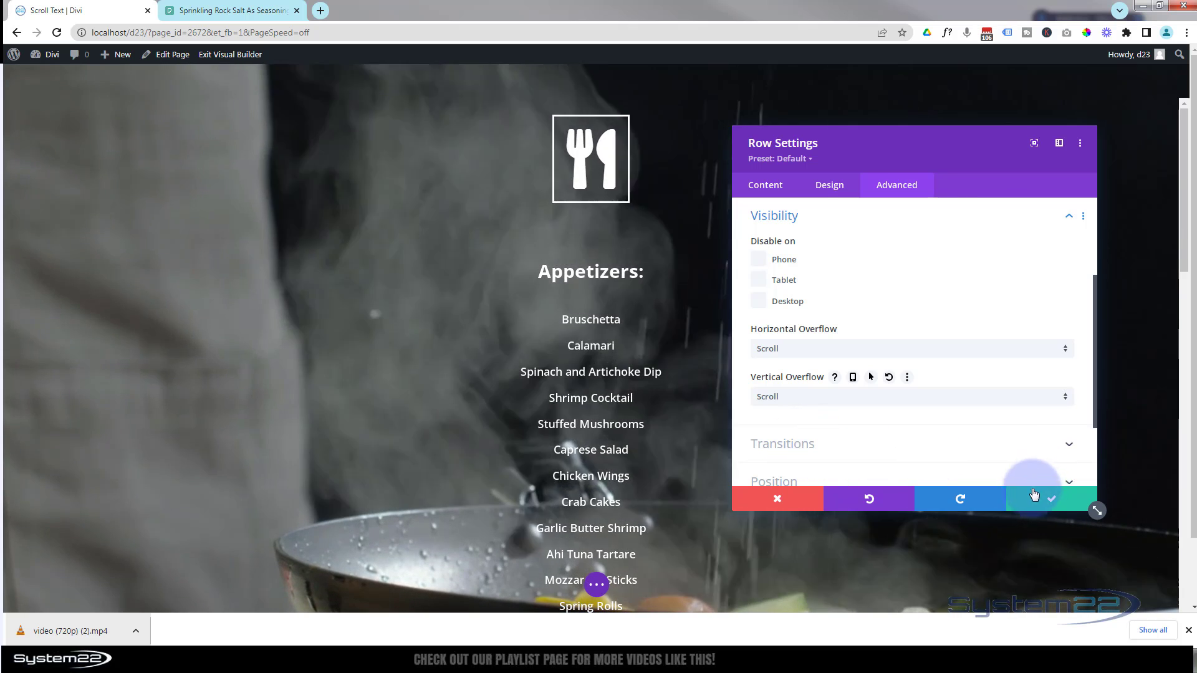
- Save the row settings, save the page as a draft, and exit the Visual Builder
click(1049, 500)
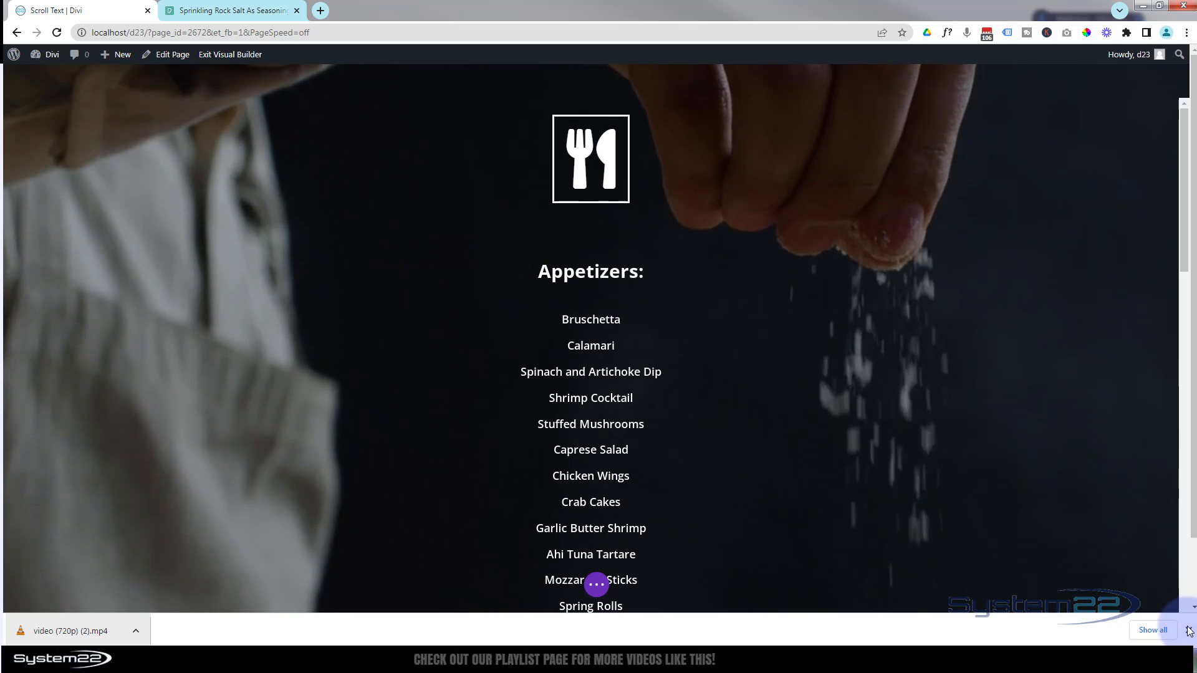
click(1189, 634)
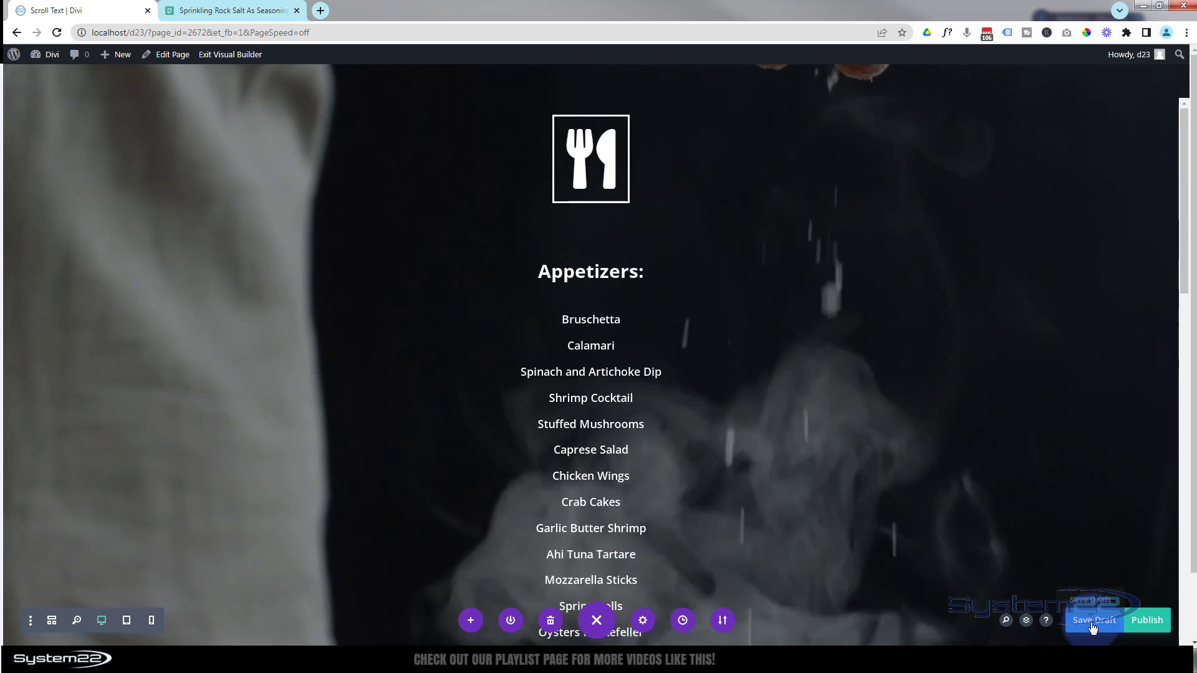
click(1094, 626)
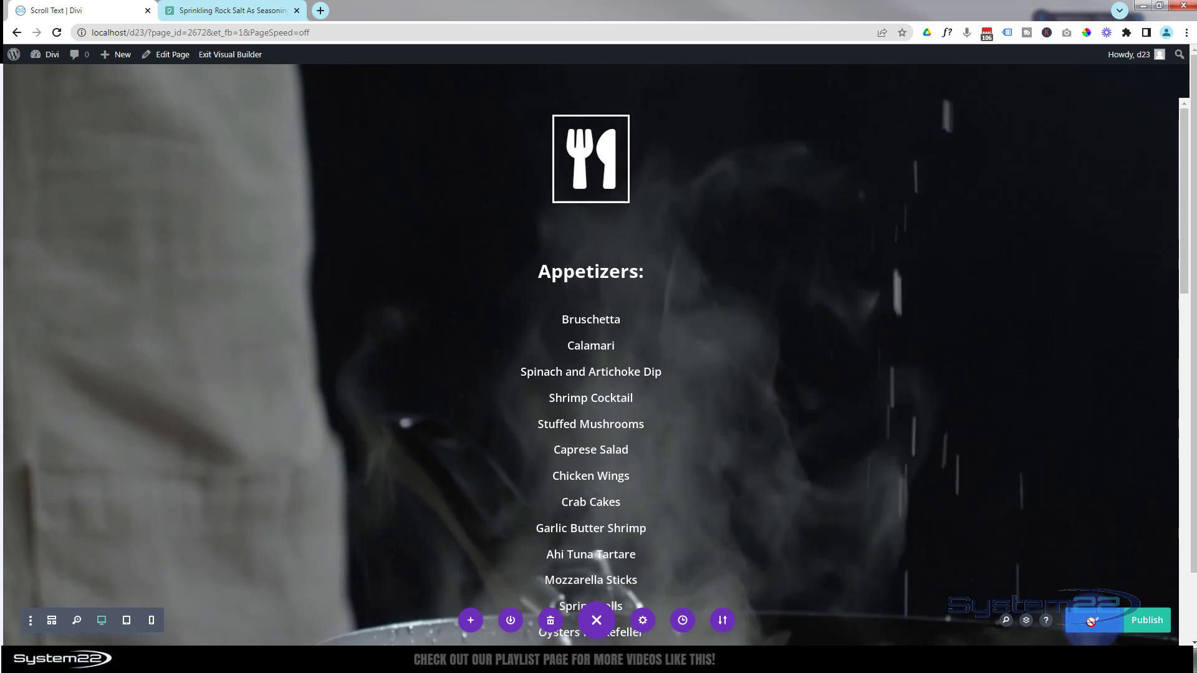
click(223, 57)
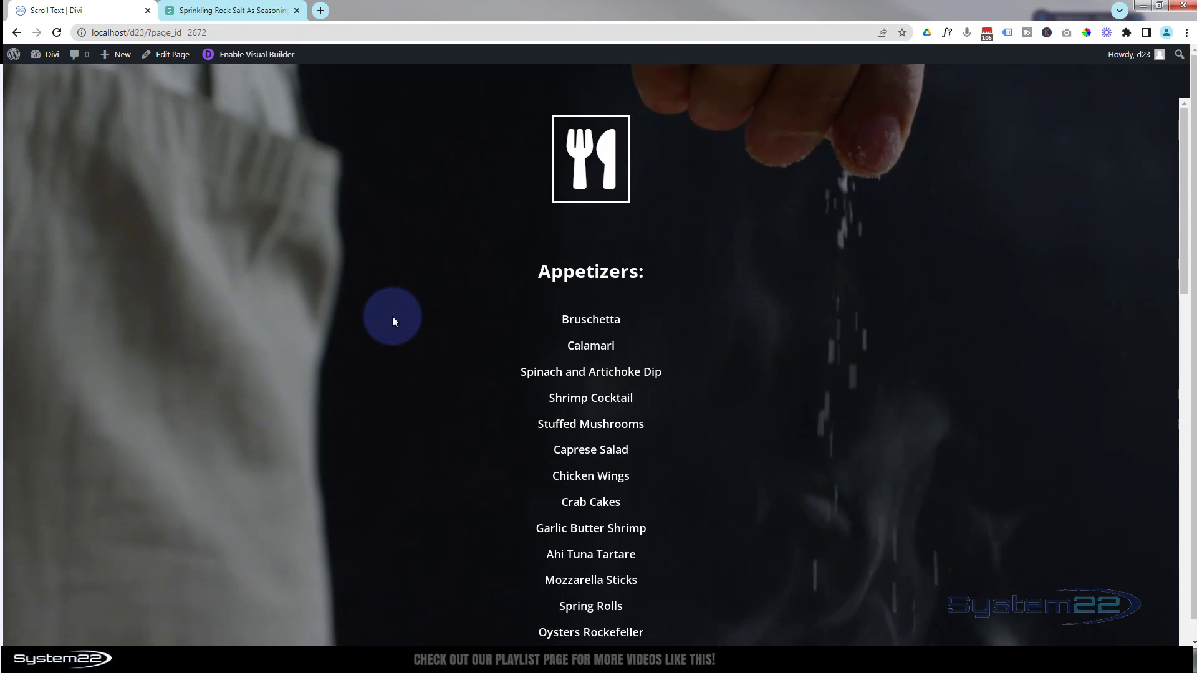
scroll(394, 314, down, 6)
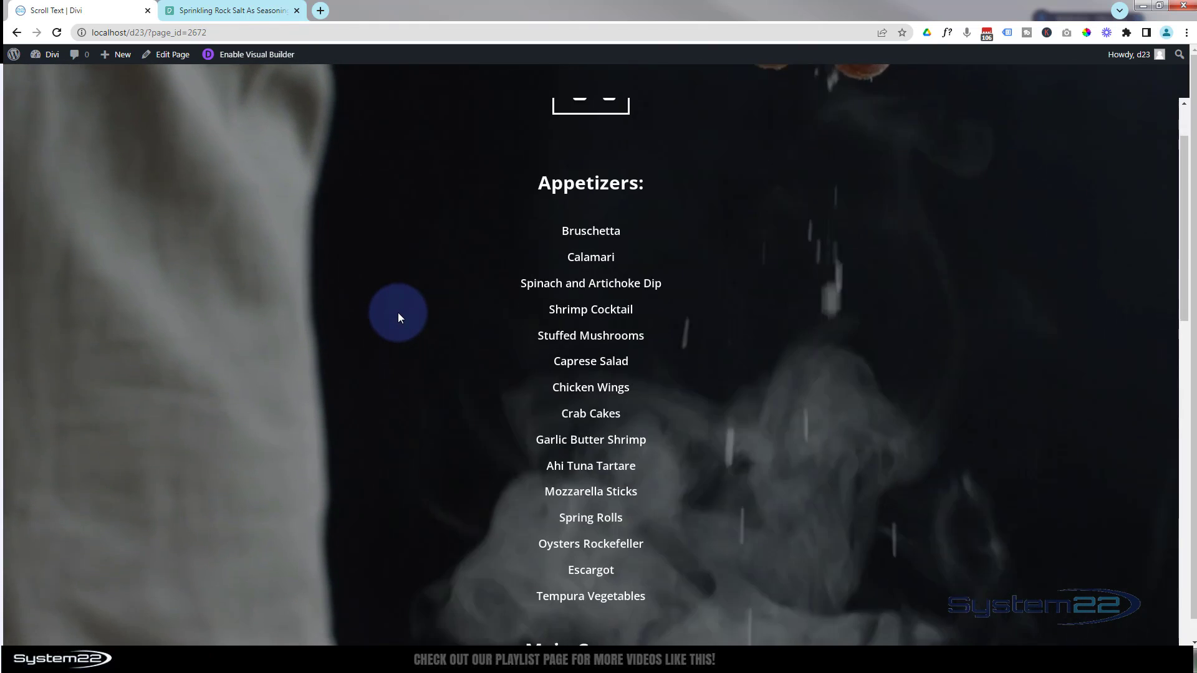
scroll(399, 316, down, 2)
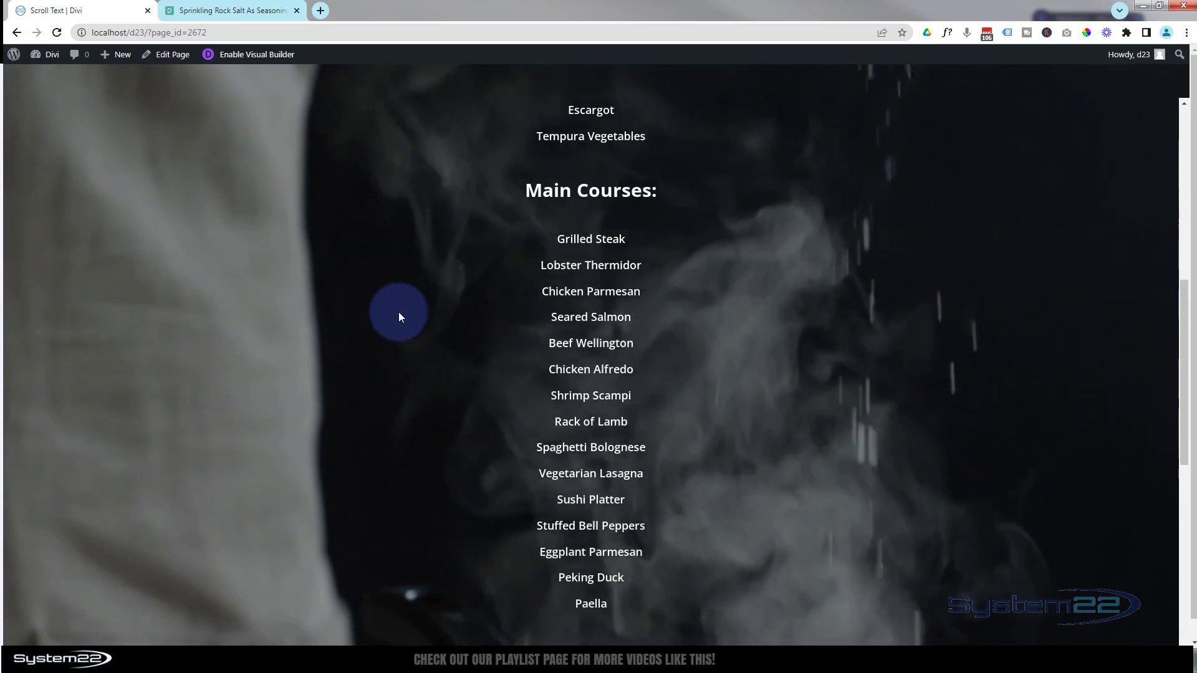
scroll(399, 315, down, 8)
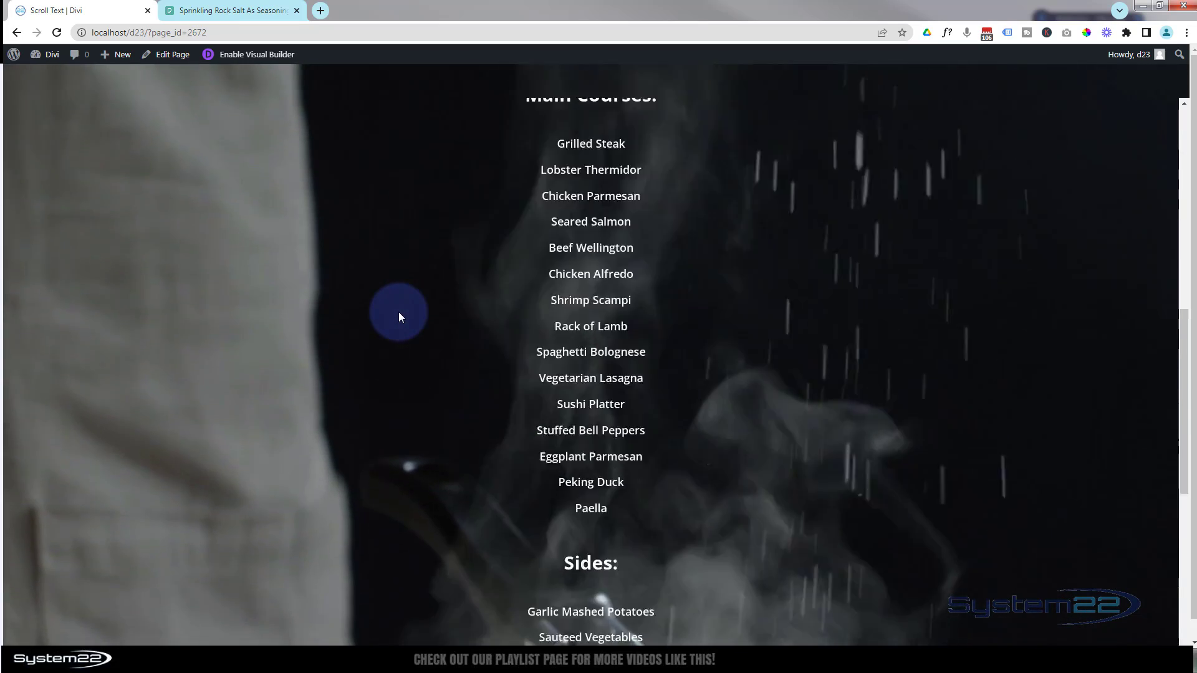
scroll(399, 317, down, 2)
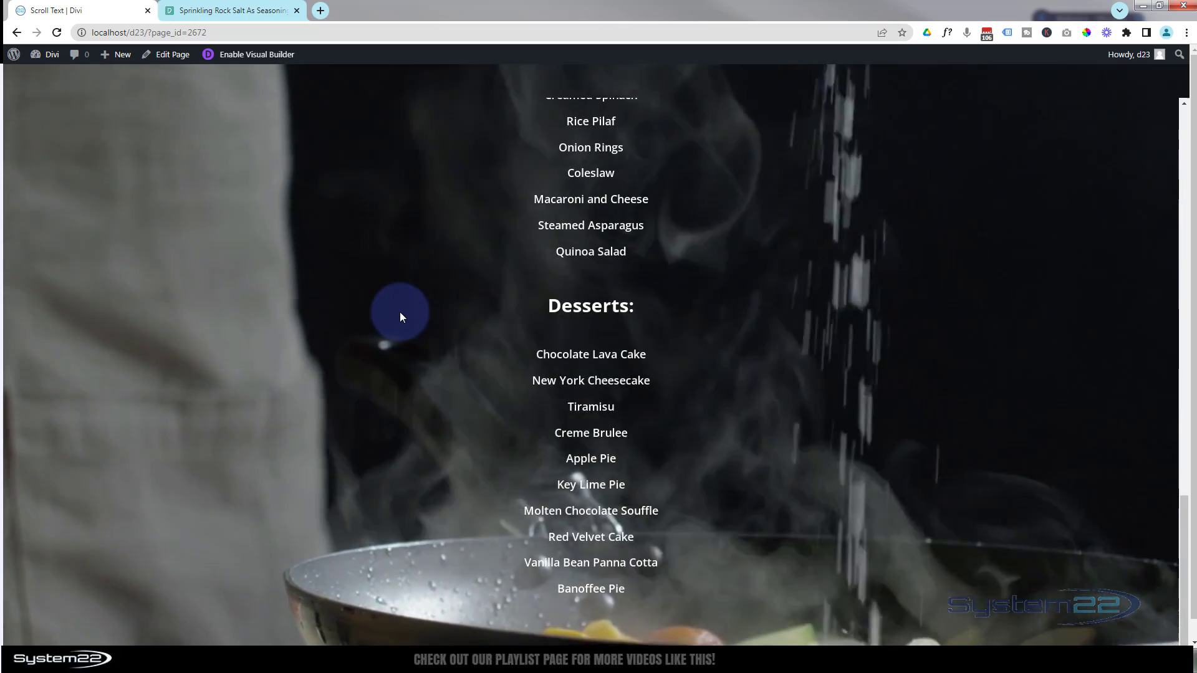
scroll(400, 317, up, 6)
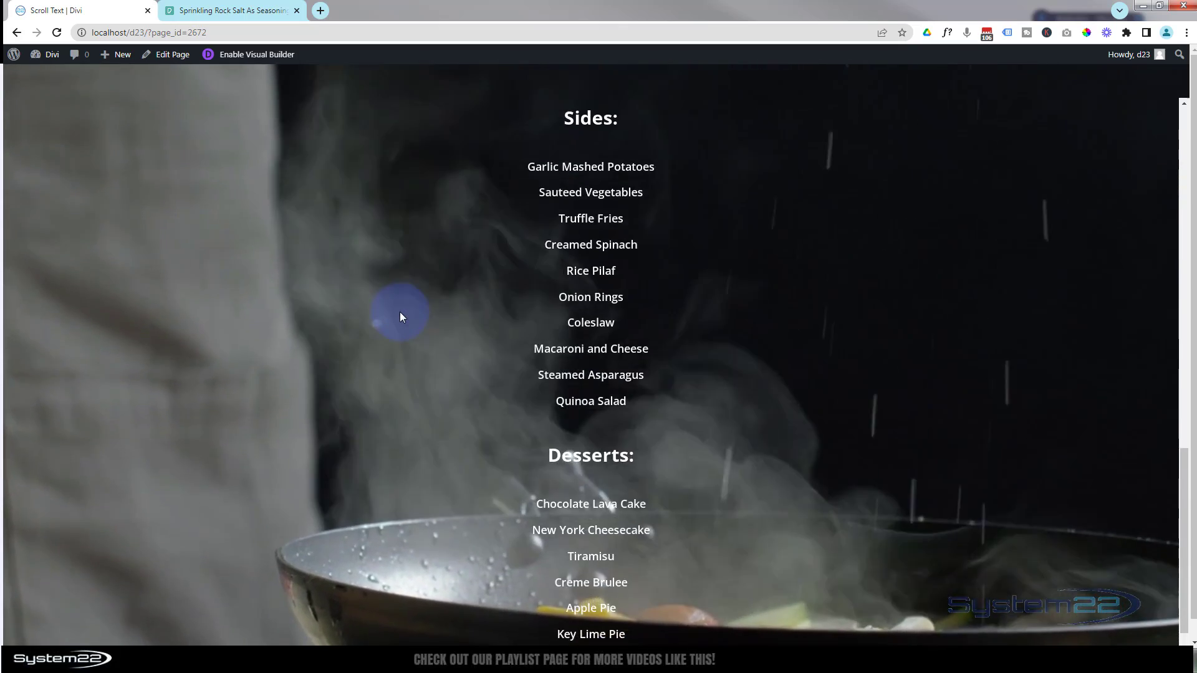
scroll(400, 316, up, 9)
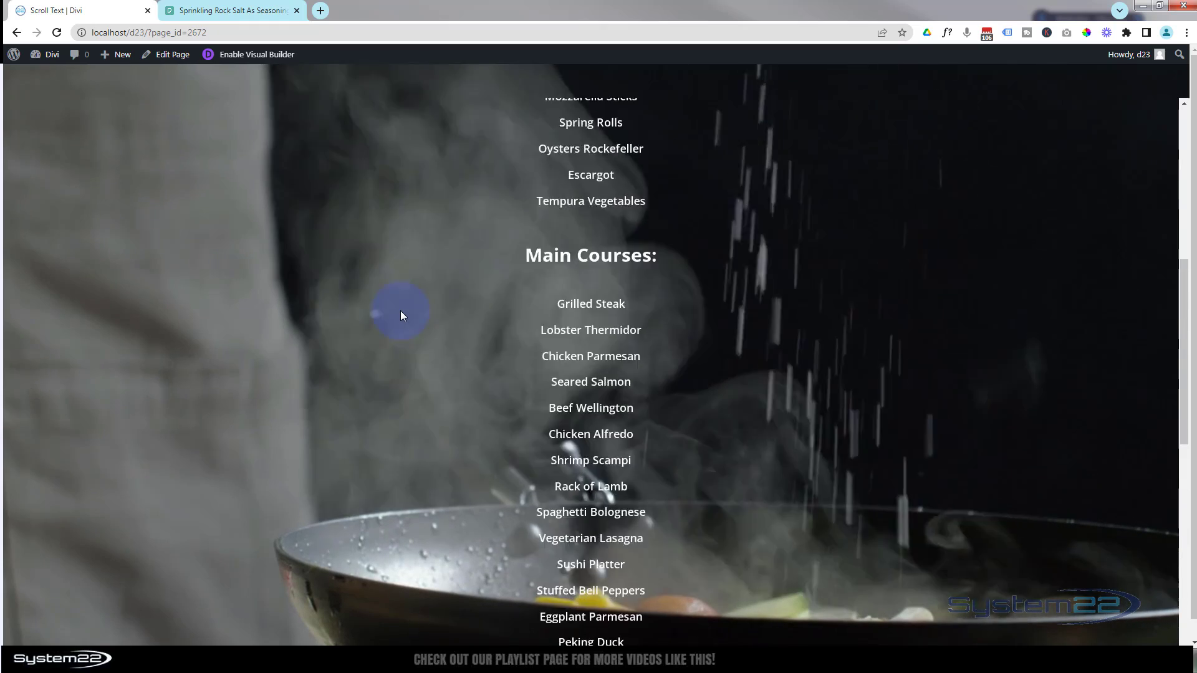
scroll(401, 315, up, 3)
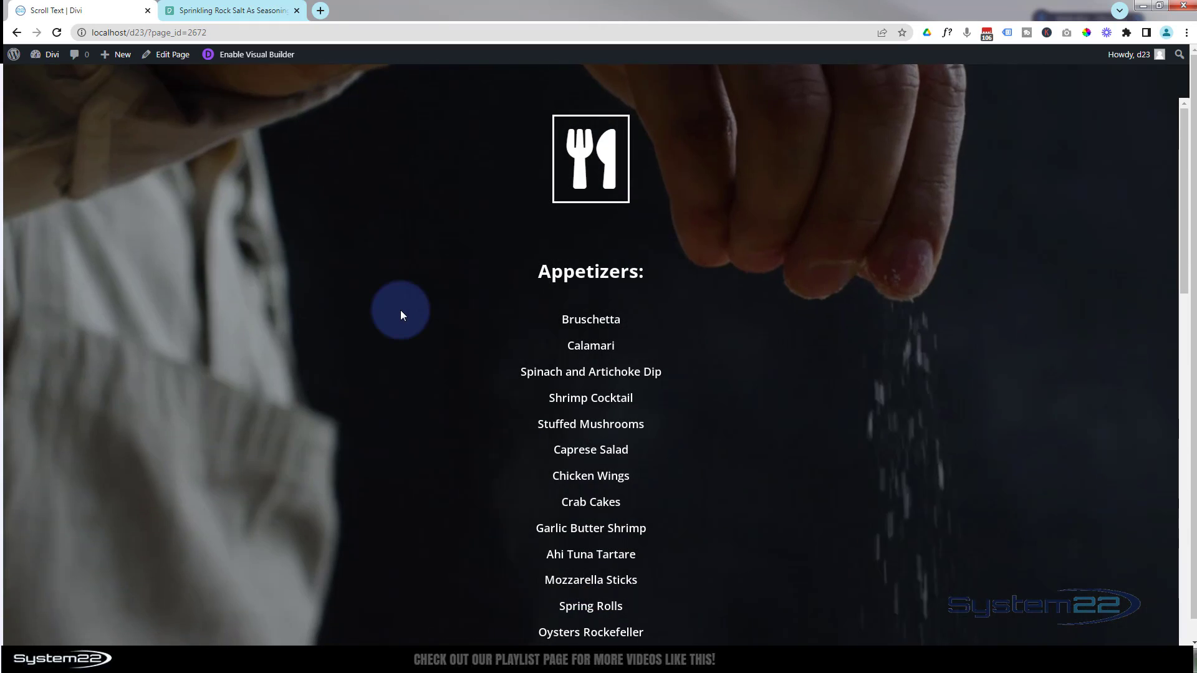
scroll(445, 202, down, 5)
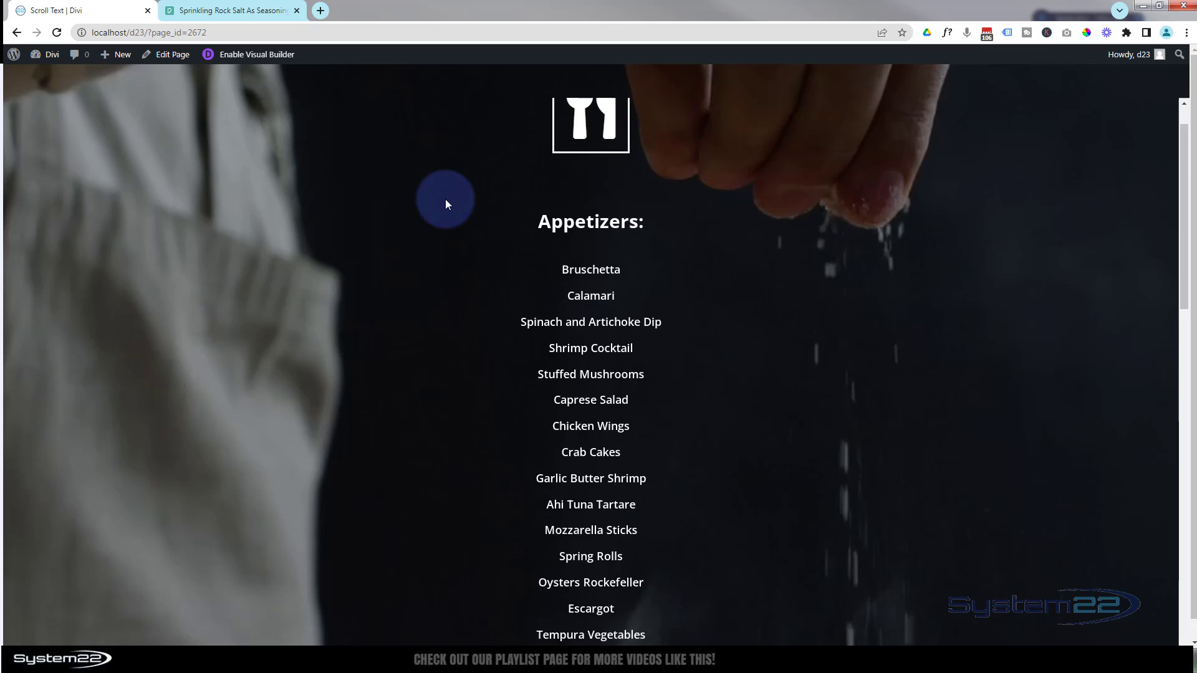
scroll(447, 201, down, 8)
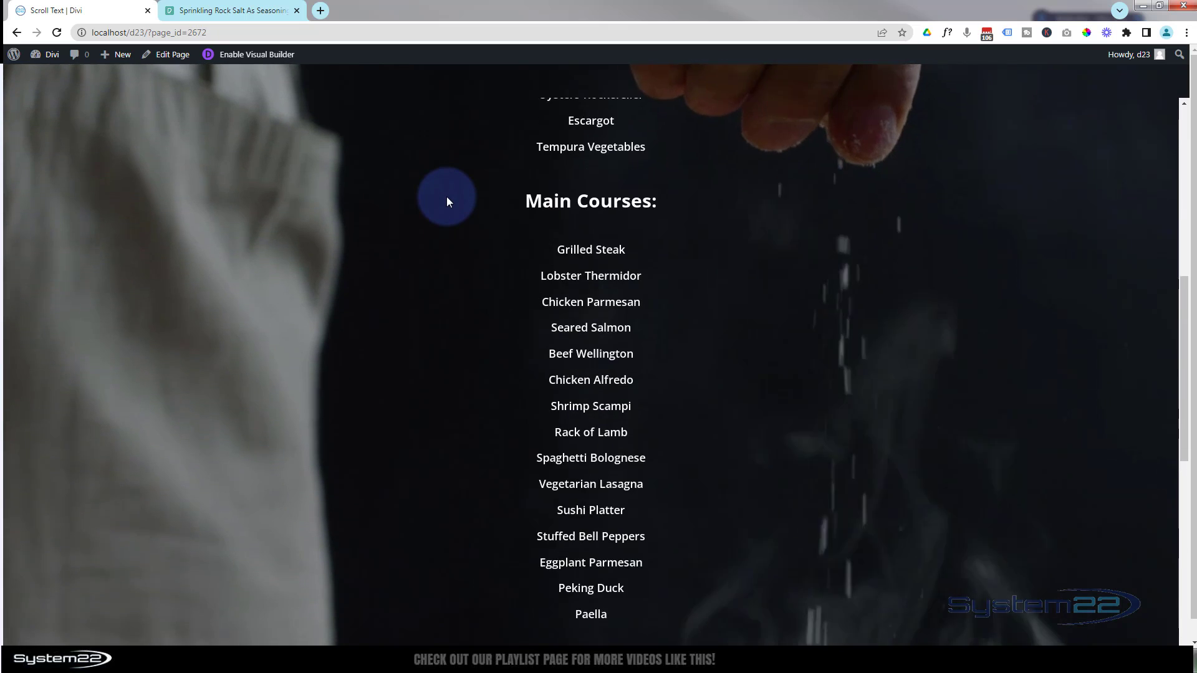
scroll(447, 201, down, 7)
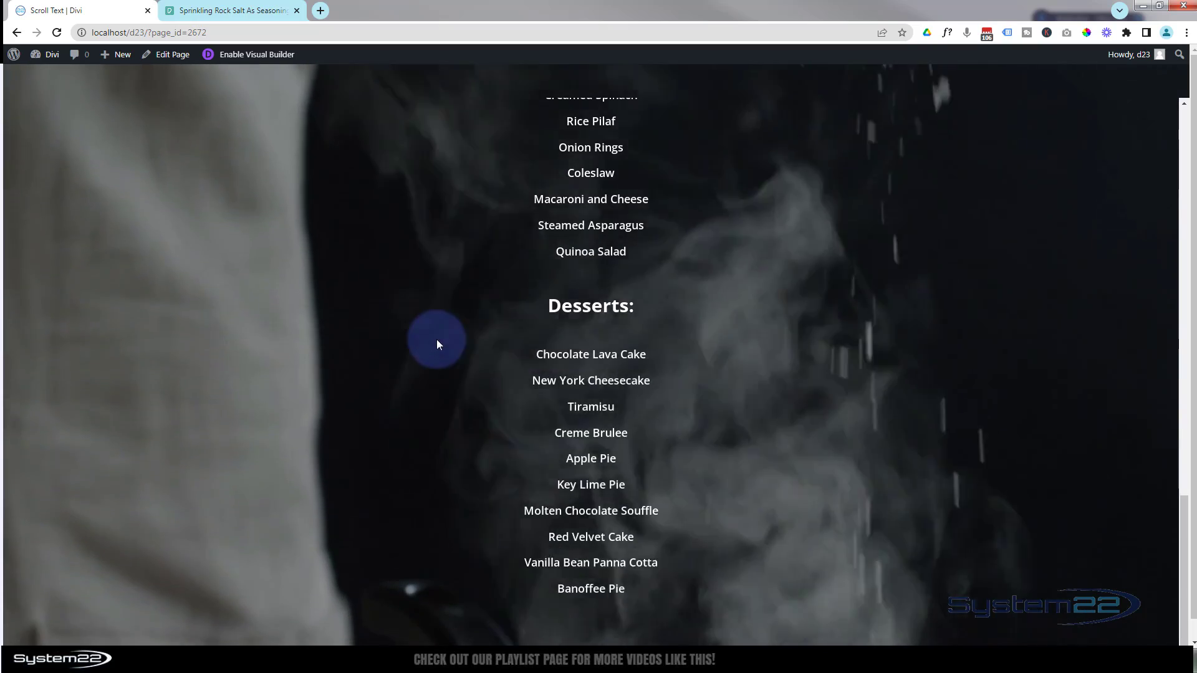
scroll(437, 339, up, 3)
scroll(438, 342, up, 8)
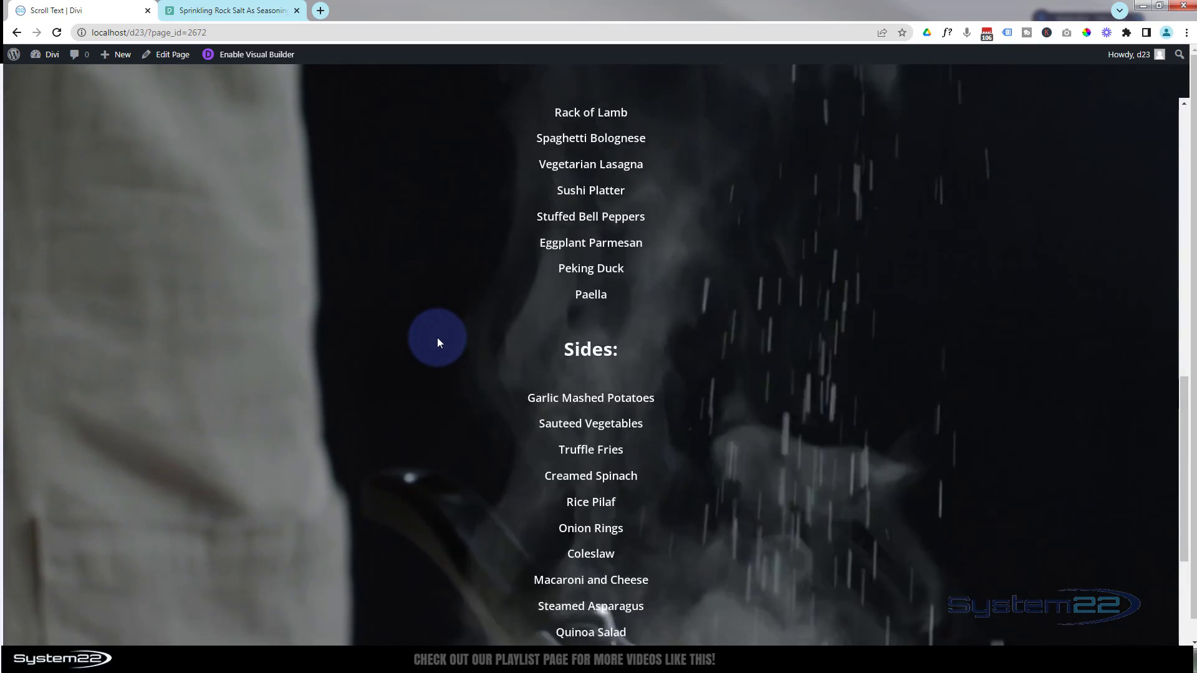
scroll(438, 342, up, 9)
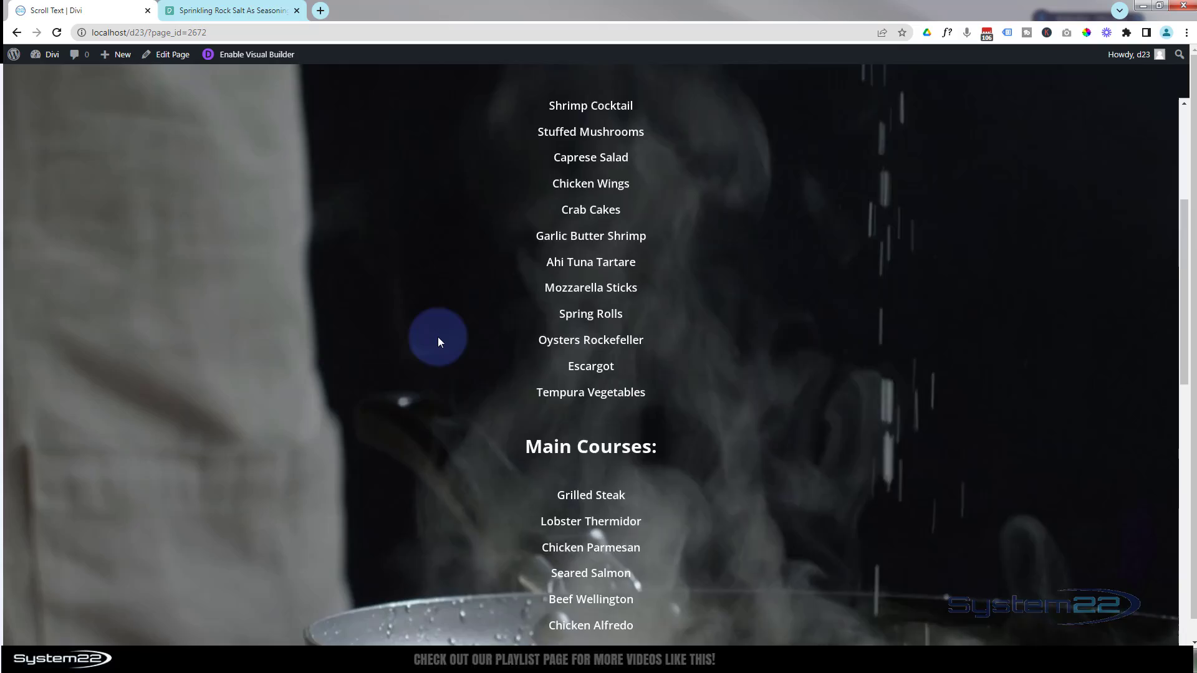
scroll(438, 341, up, 1)
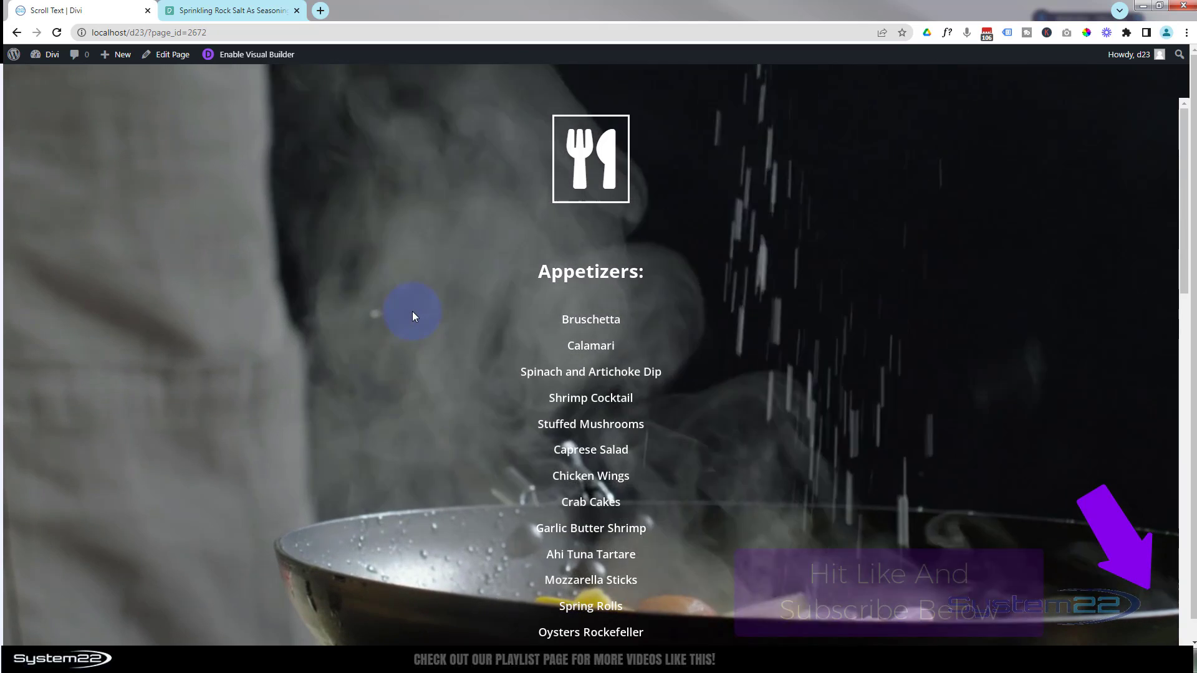
scroll(413, 311, down, 2)
scroll(412, 316, down, 6)
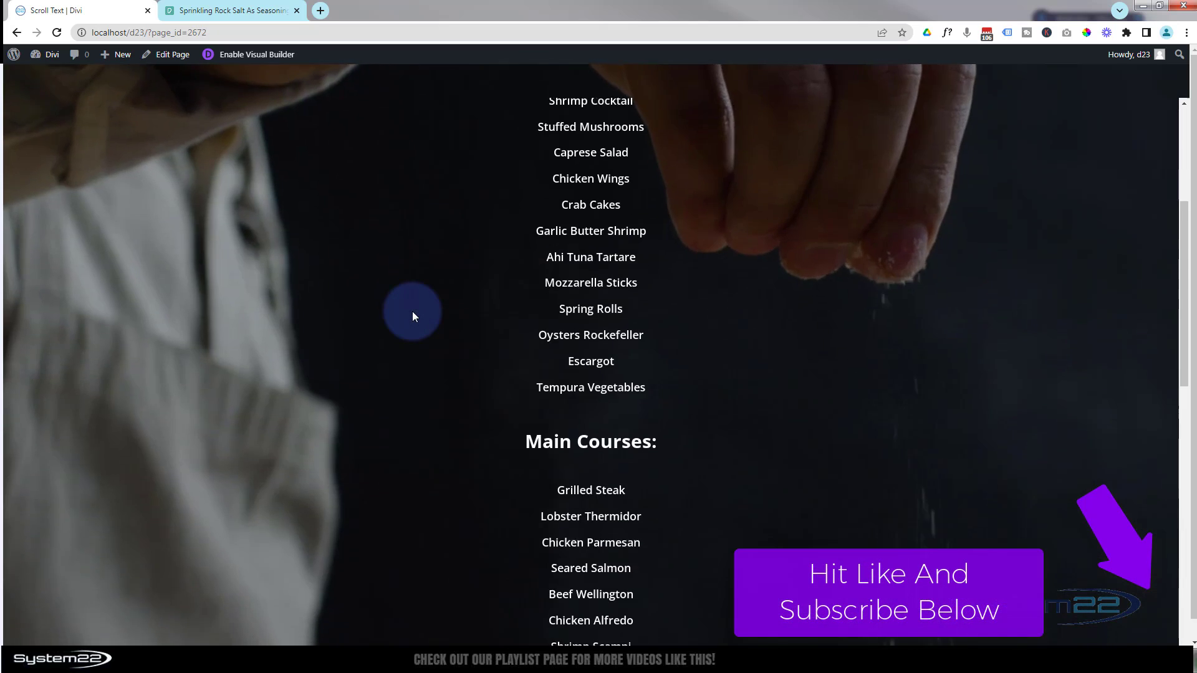
scroll(413, 316, down, 6)
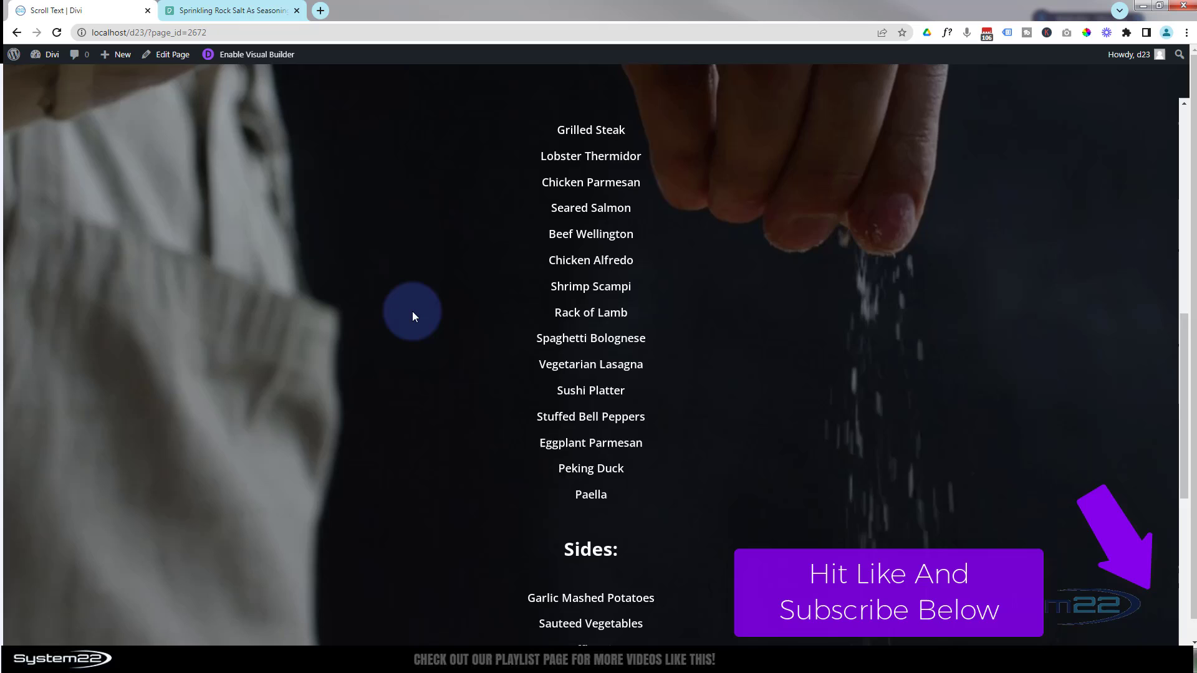
scroll(412, 316, down, 5)
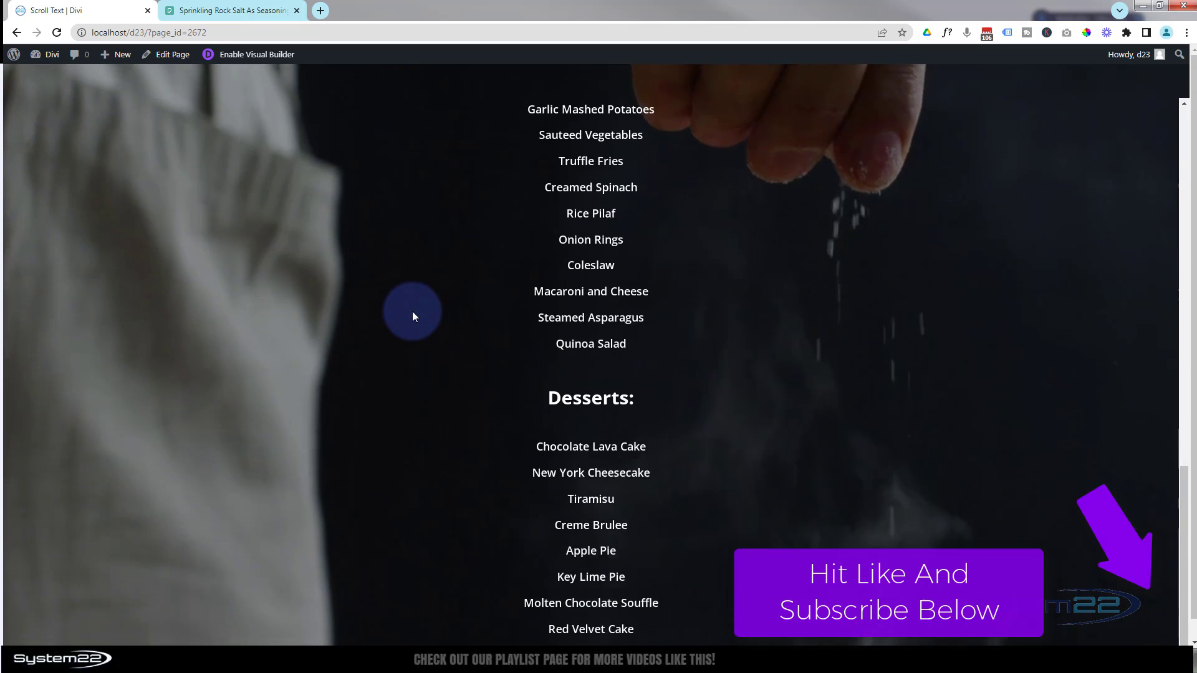